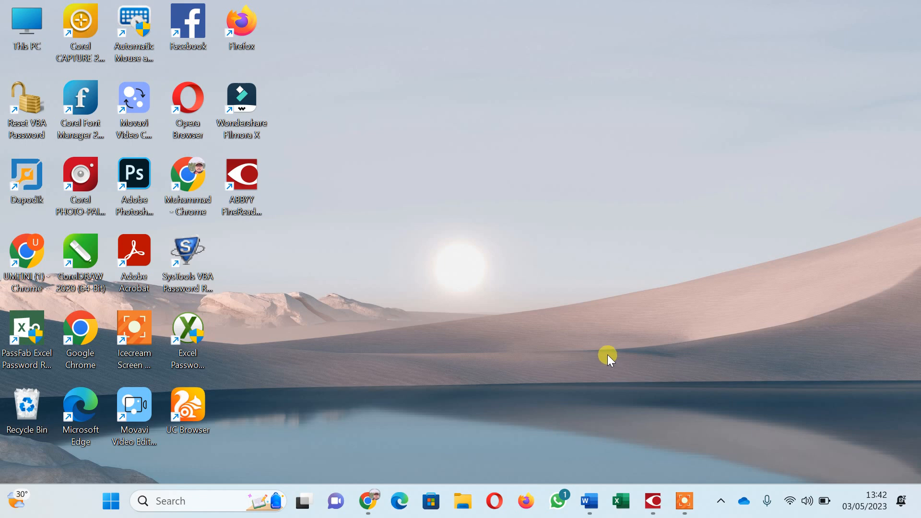
Restore the Chrome window showing the Aplikasi Dapodik Tendik staff list for 2022/2023 Genap.
click(378, 485)
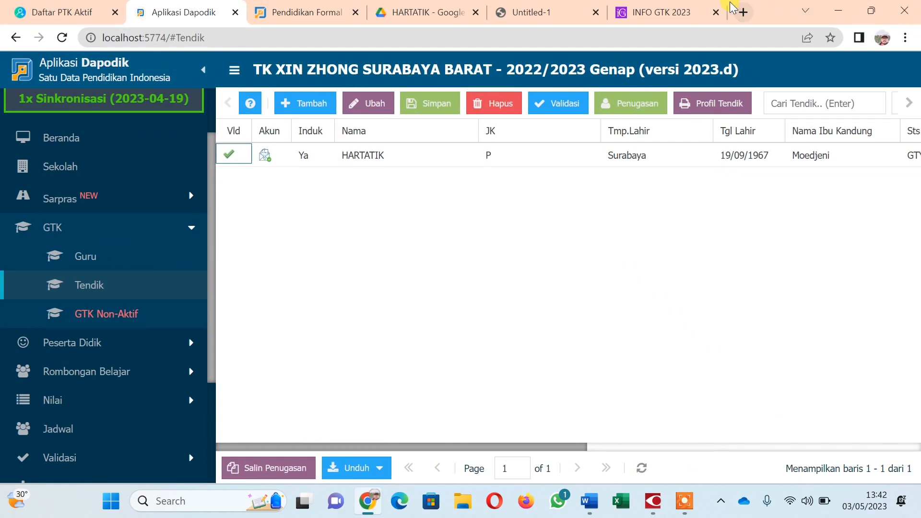
Search Google for 'ppg kemendikbud' and open the PPG Dalam Jabatan 2023 data-update announcement on ppg.kemdikbud.go.id.
click(743, 10)
click(456, 298)
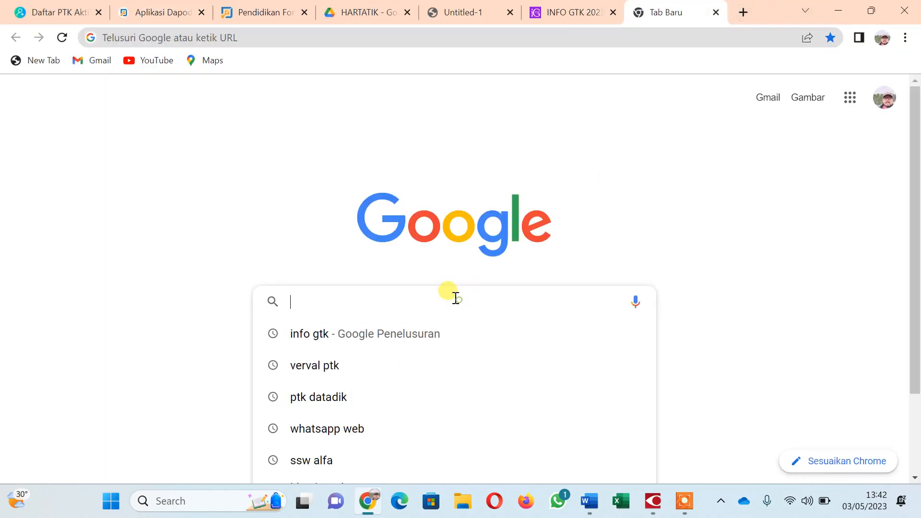
text(PP)
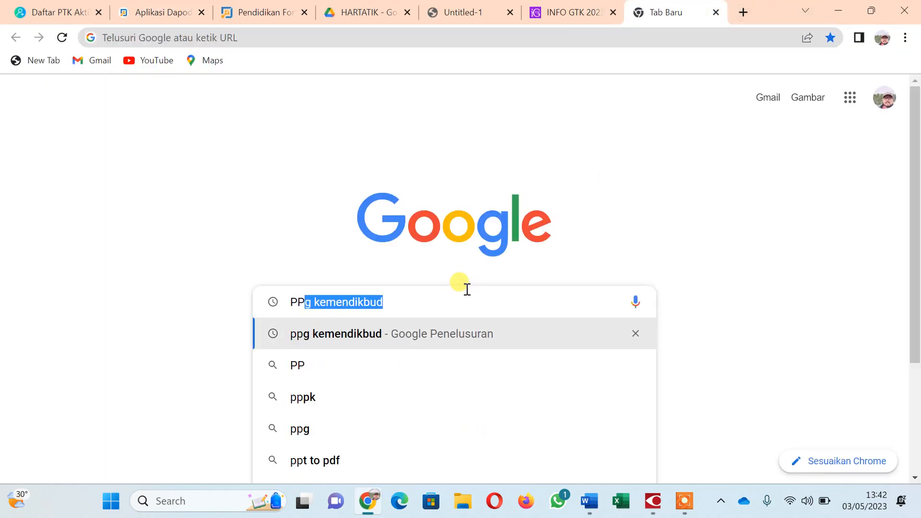
click(379, 334)
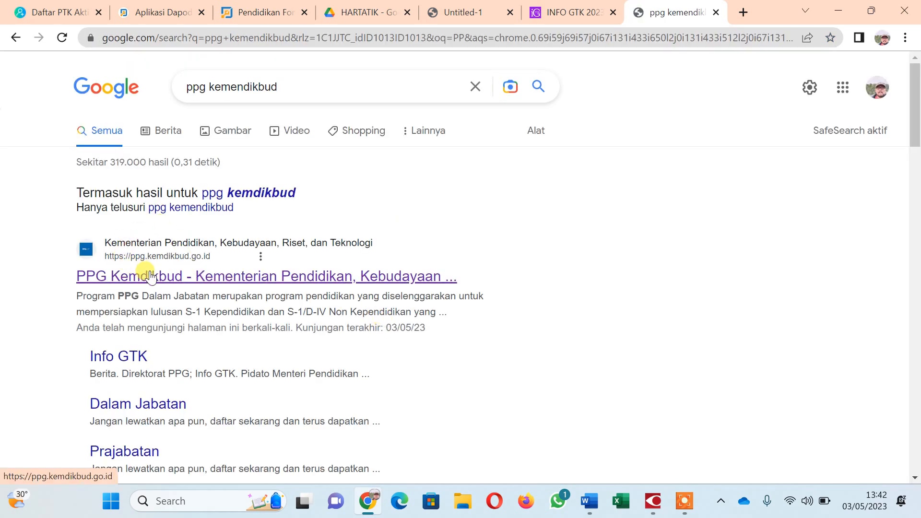
click(150, 276)
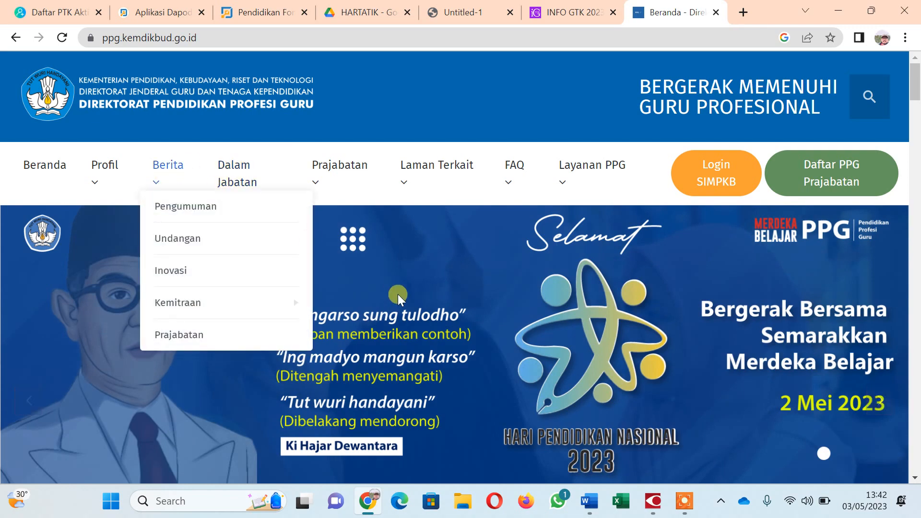
scroll(398, 295, down, 10)
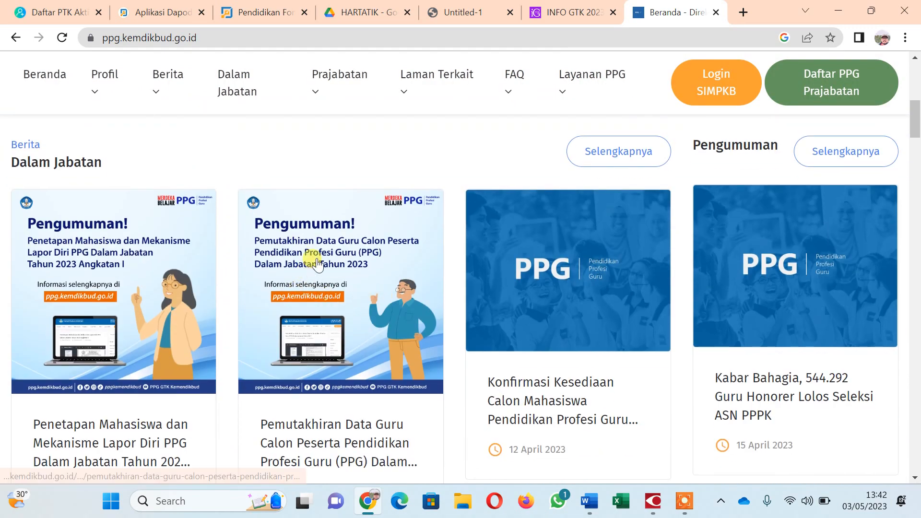
click(317, 263)
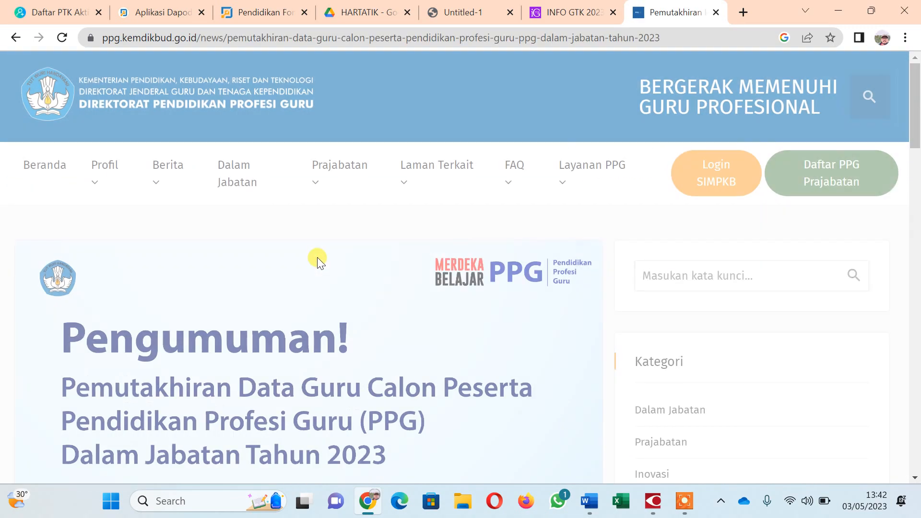
Read the announcement, then bring up the SE_Pemutakhiran-Data-Guru circular in ABBYY FineReader.
scroll(330, 260, down, 4)
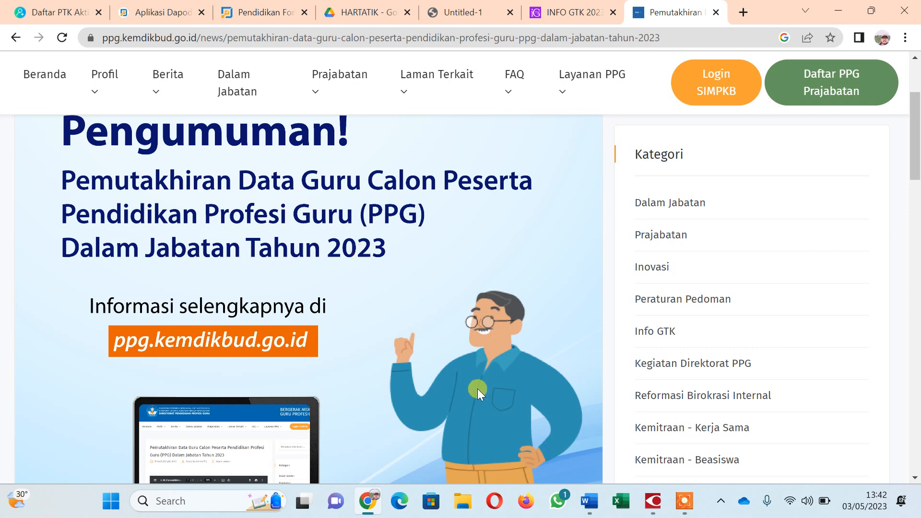
mouse_move(650, 507)
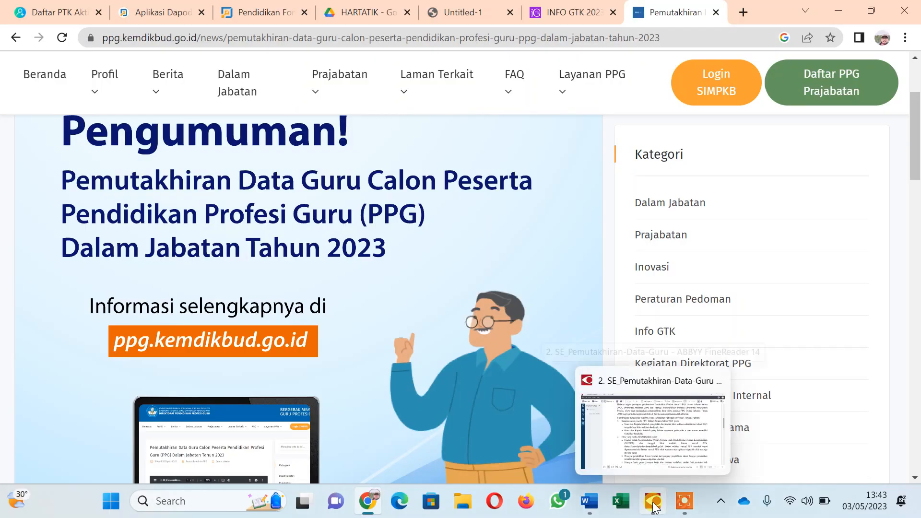
click(652, 505)
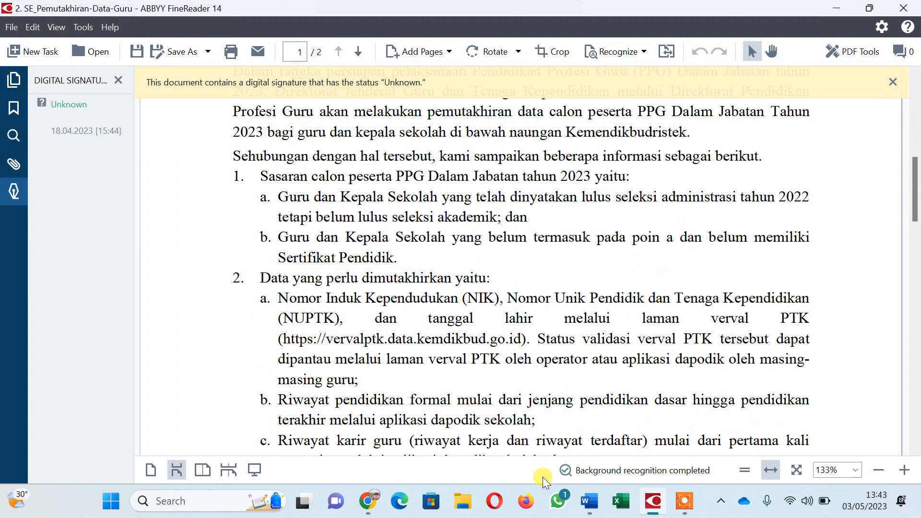
click(370, 502)
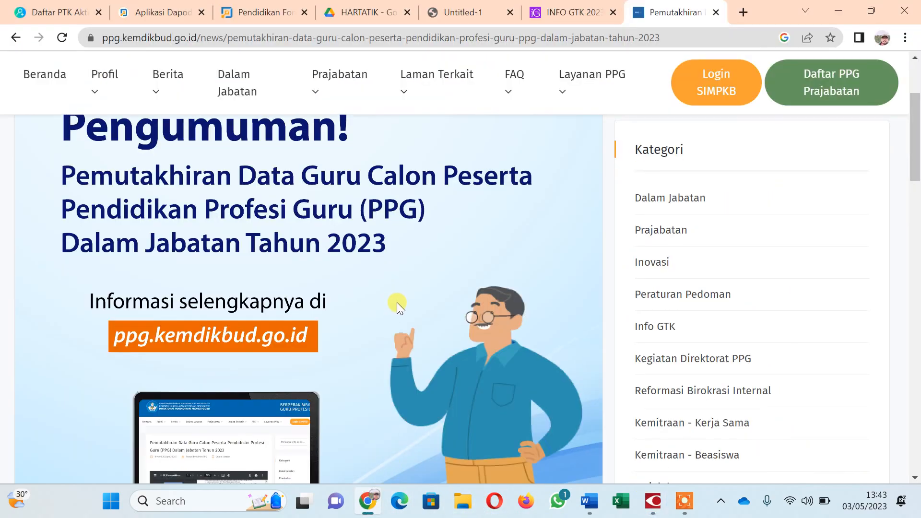
scroll(396, 302, down, 10)
scroll(396, 286, up, 4)
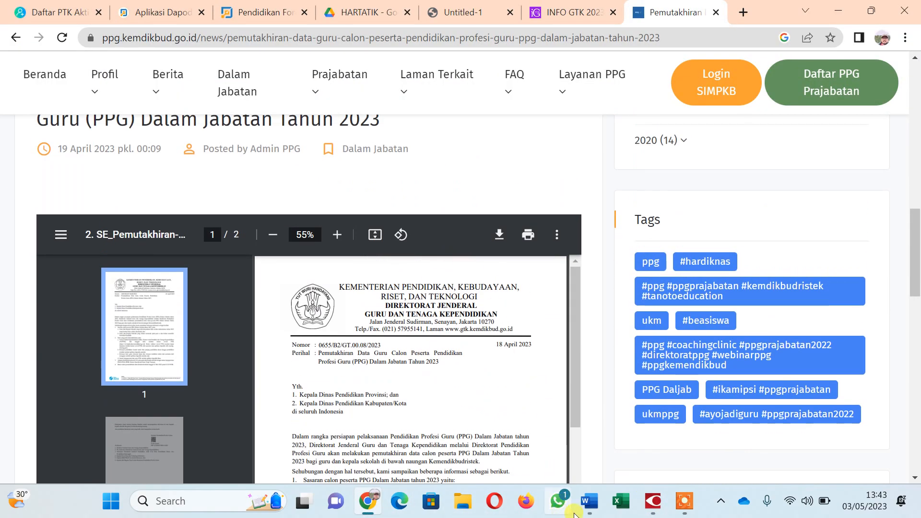
click(651, 504)
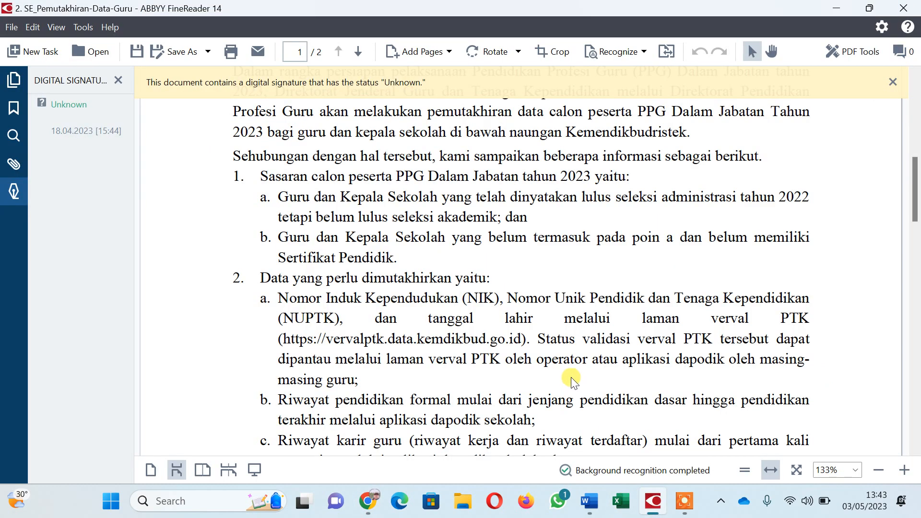
scroll(570, 376, up, 3)
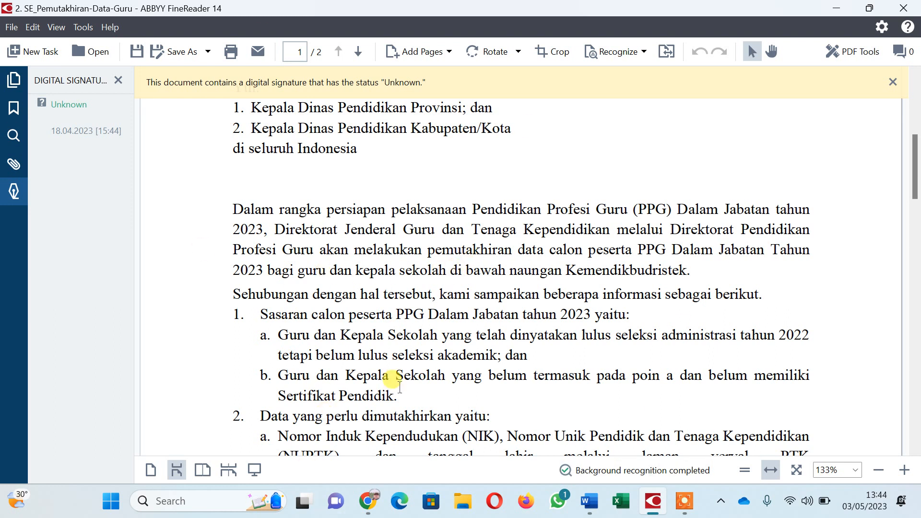
scroll(242, 312, down, 1)
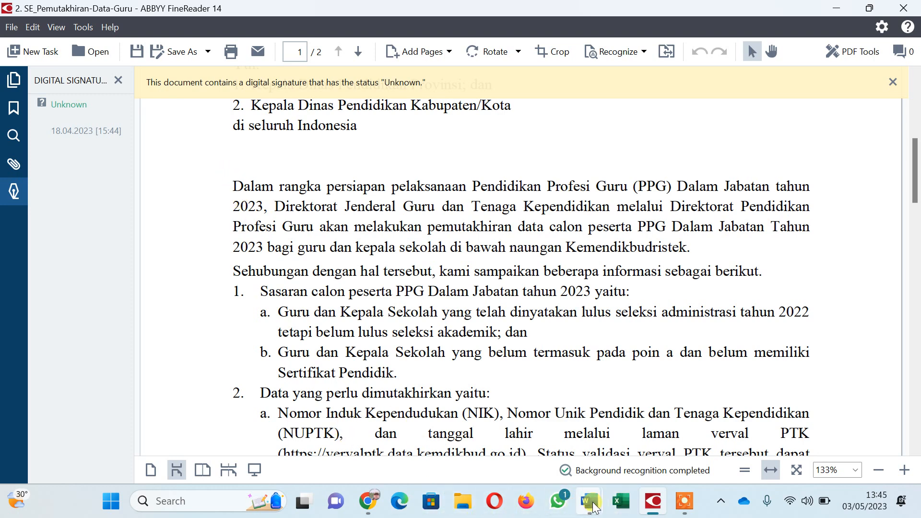
mouse_move(594, 507)
mouse_move(487, 469)
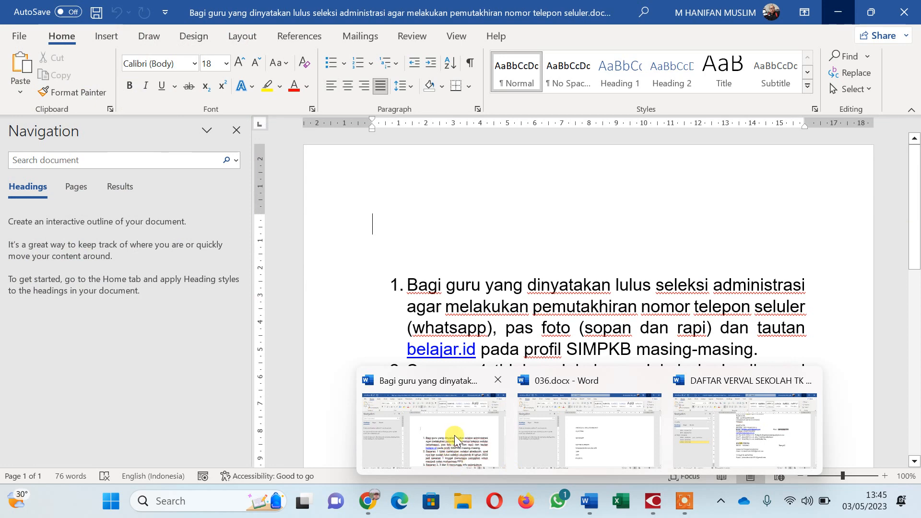
Review the Word notes on Sasaran 1 to 5, then return to the PPG announcement in Chrome.
click(454, 439)
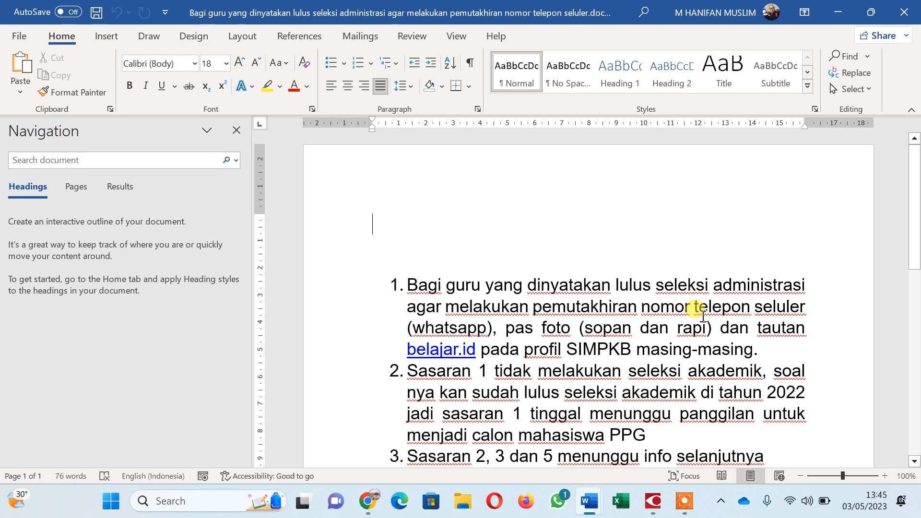
scroll(703, 314, down, 1)
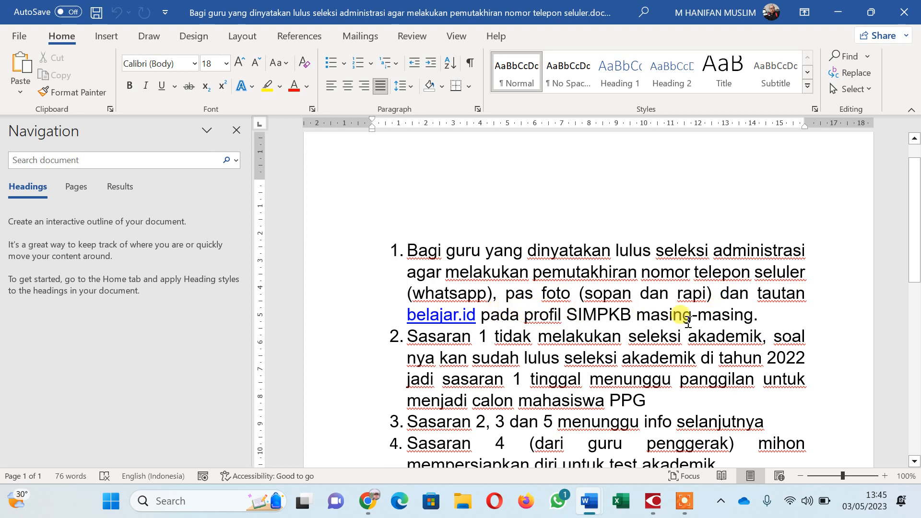
scroll(688, 321, down, 1)
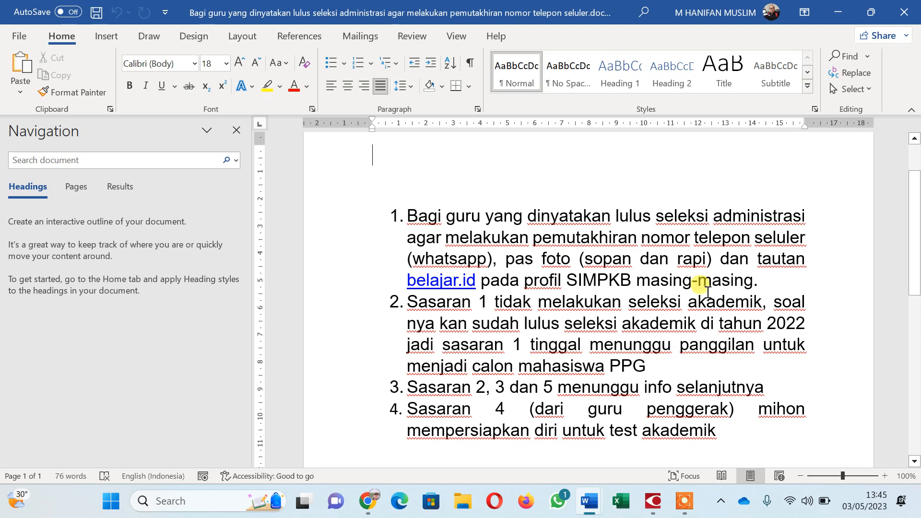
scroll(706, 292, down, 1)
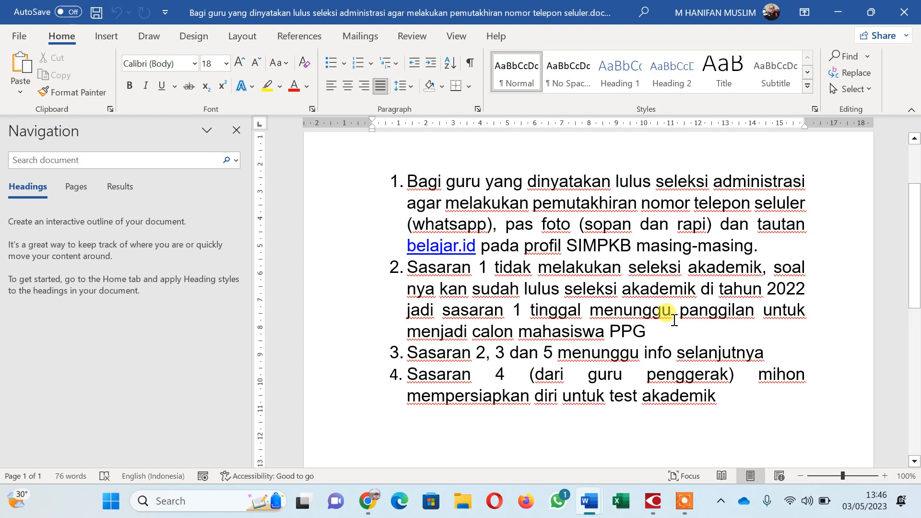
click(647, 329)
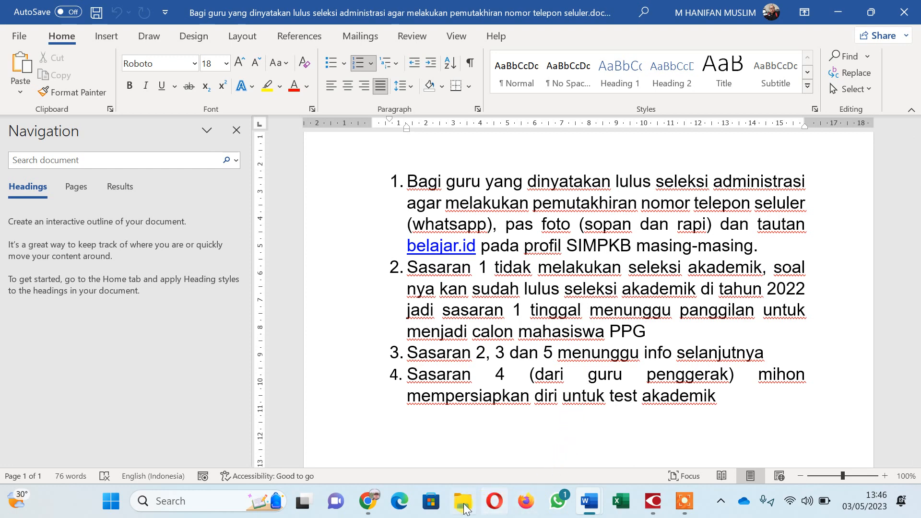
mouse_move(369, 500)
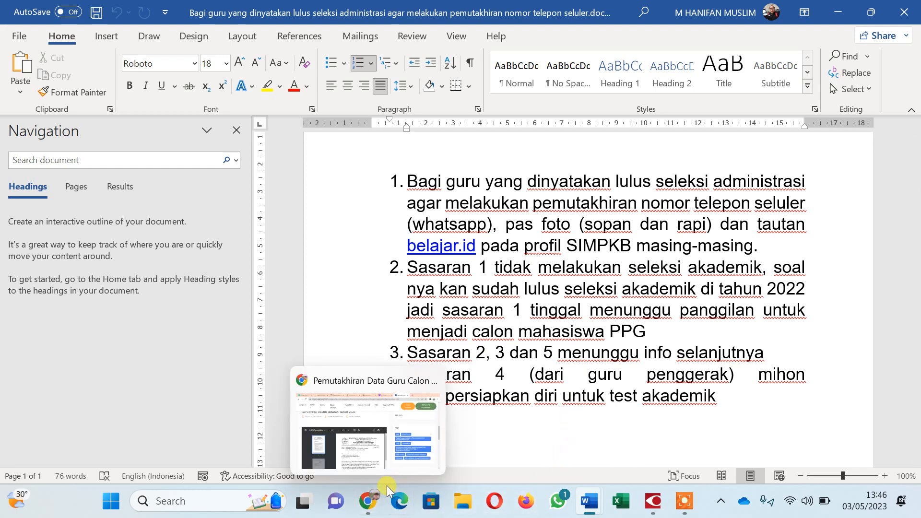
click(364, 440)
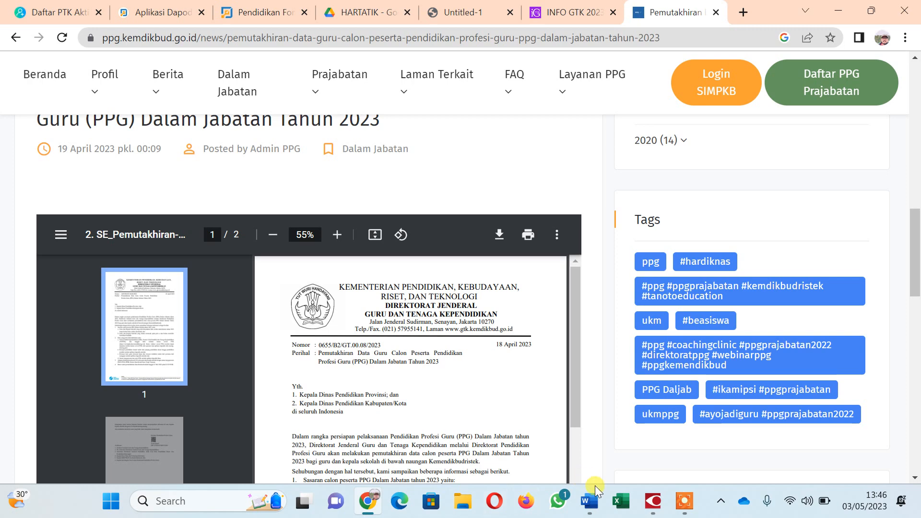
Show the circular in ABBYY FineReader at item 2, listing NIK, NUPTK and birth date to update.
click(652, 511)
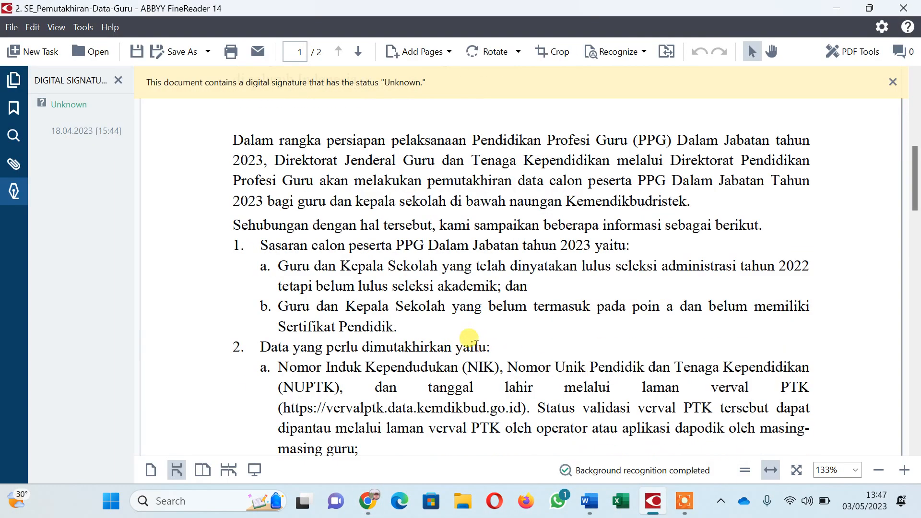
scroll(469, 345, down, 1)
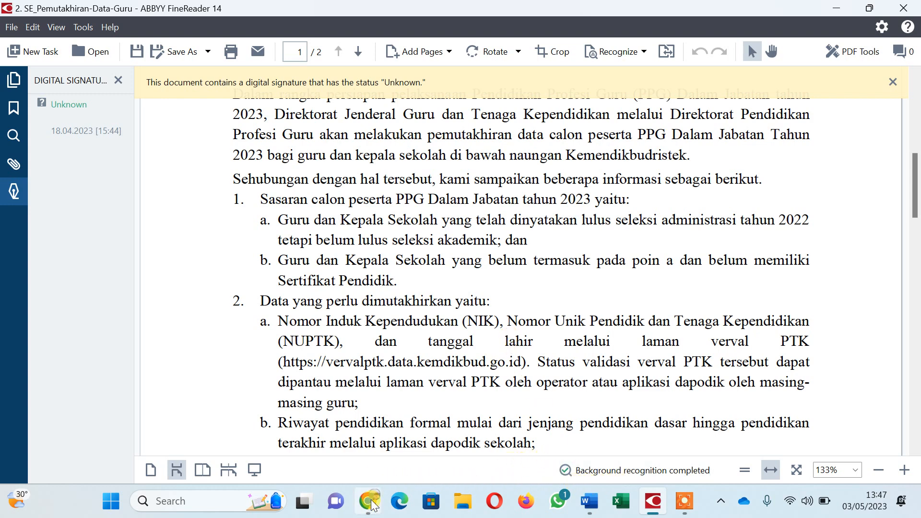
Open Verval PTK's Daftar PTK Aktif list, checking the logged-in school account and the 2 valid records.
mouse_move(369, 494)
click(366, 441)
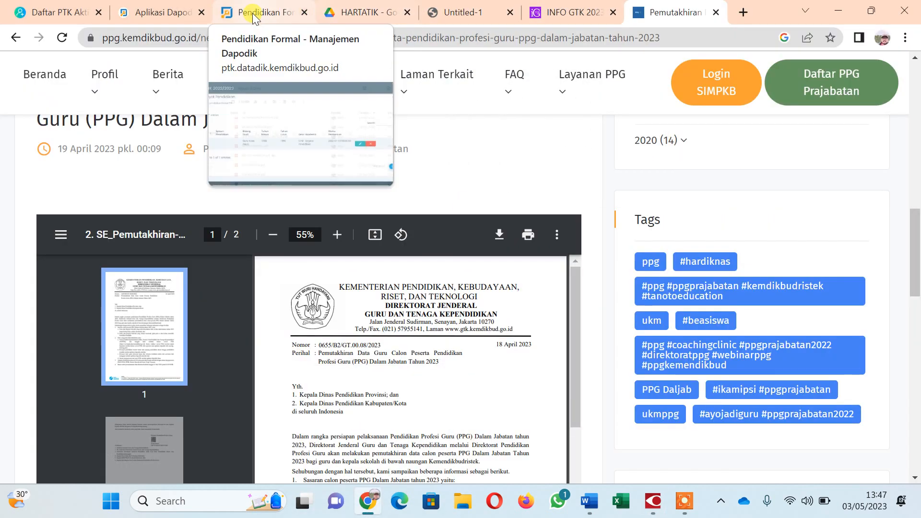
click(44, 11)
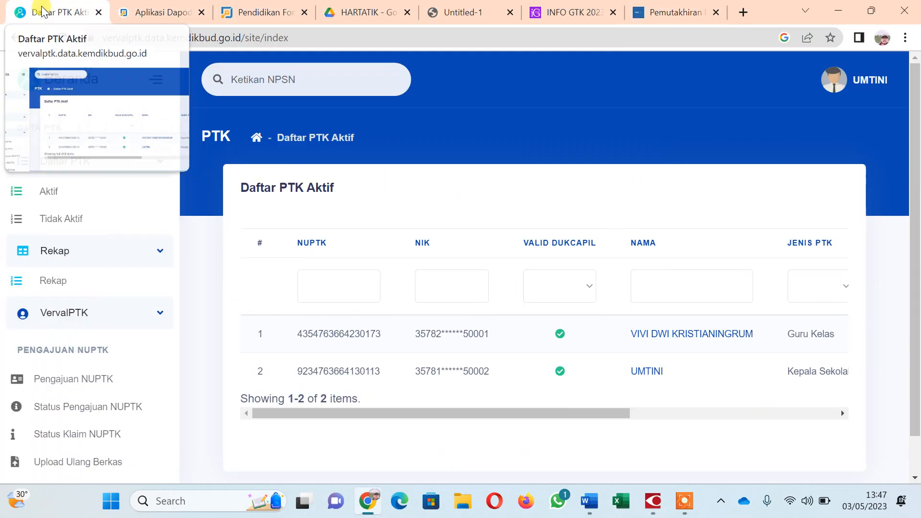
click(851, 89)
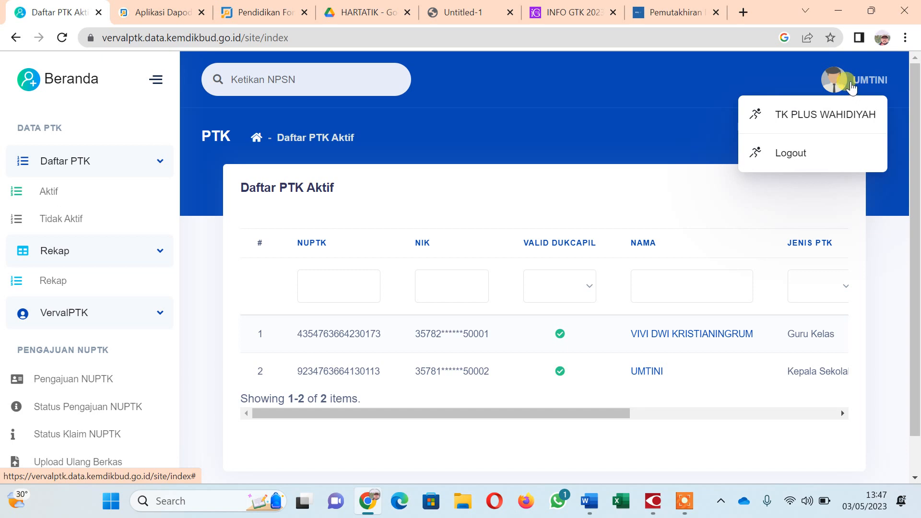
click(407, 173)
scroll(360, 136, down, 1)
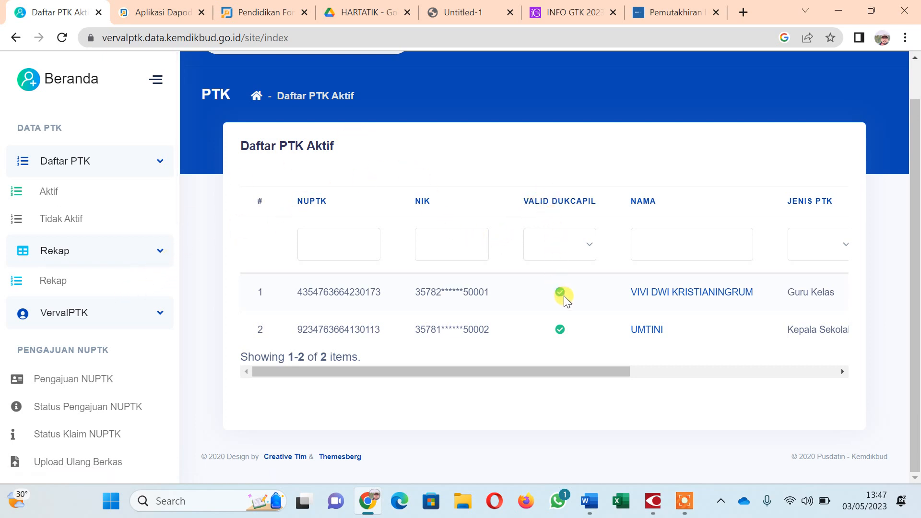
mouse_move(564, 291)
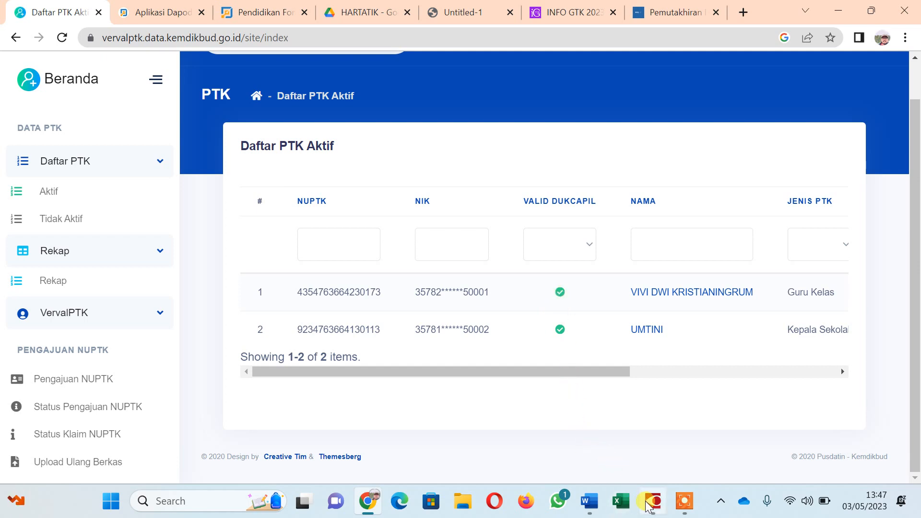
mouse_move(654, 498)
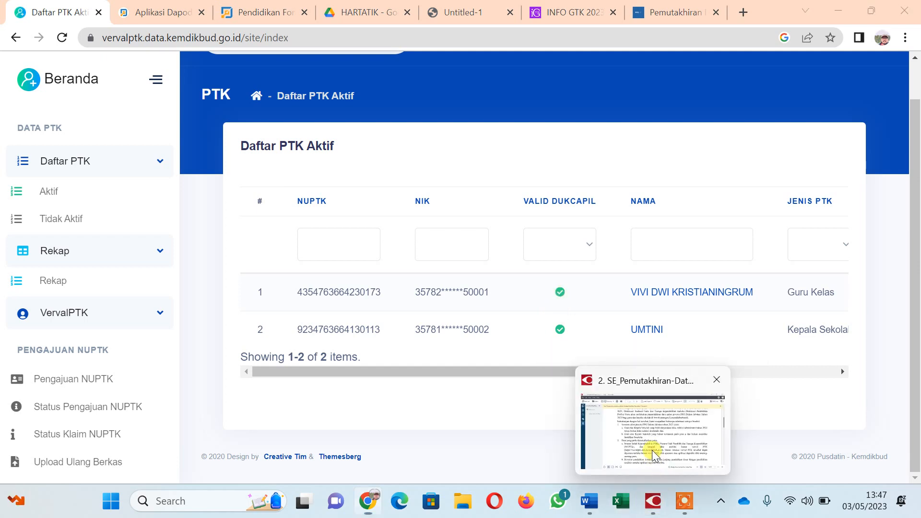
click(645, 441)
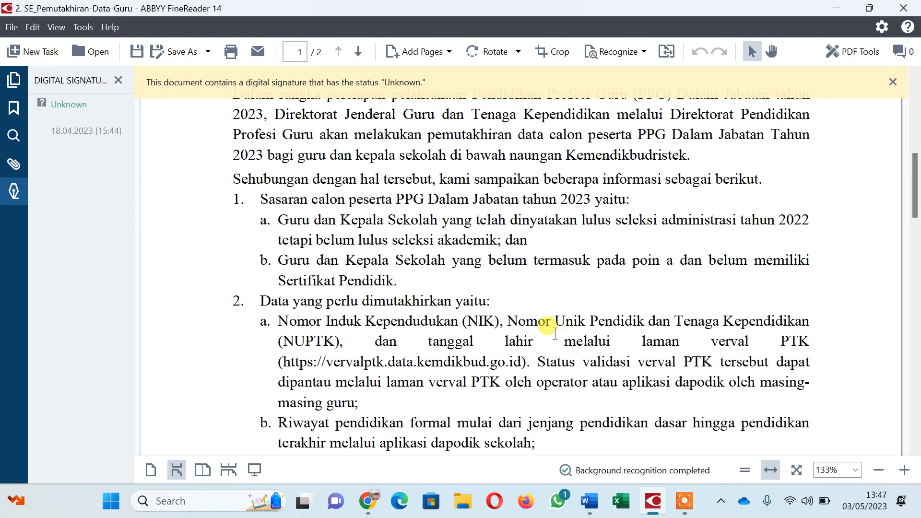
scroll(555, 334, down, 1)
scroll(549, 329, down, 1)
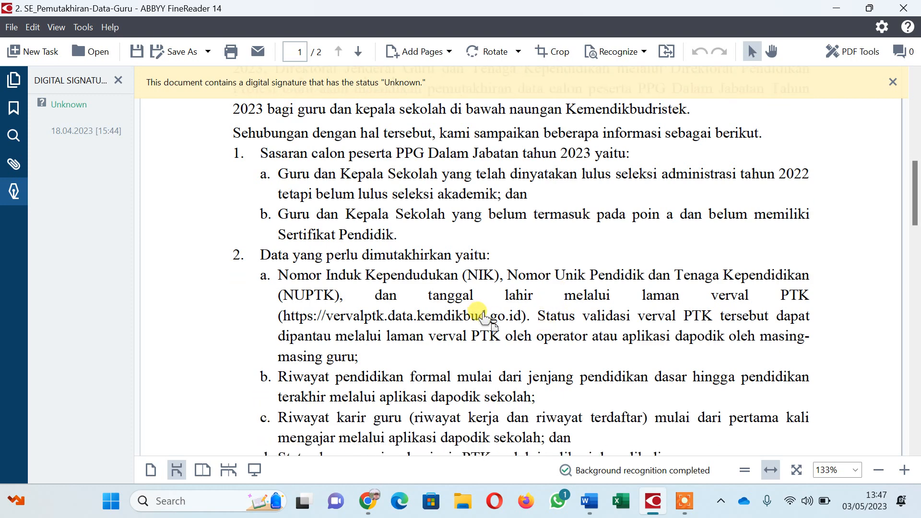
scroll(506, 330, down, 1)
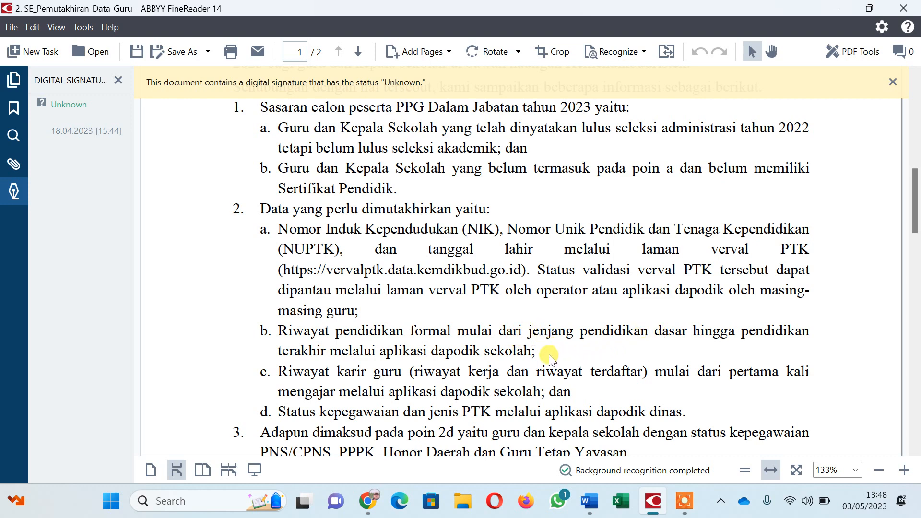
mouse_move(371, 502)
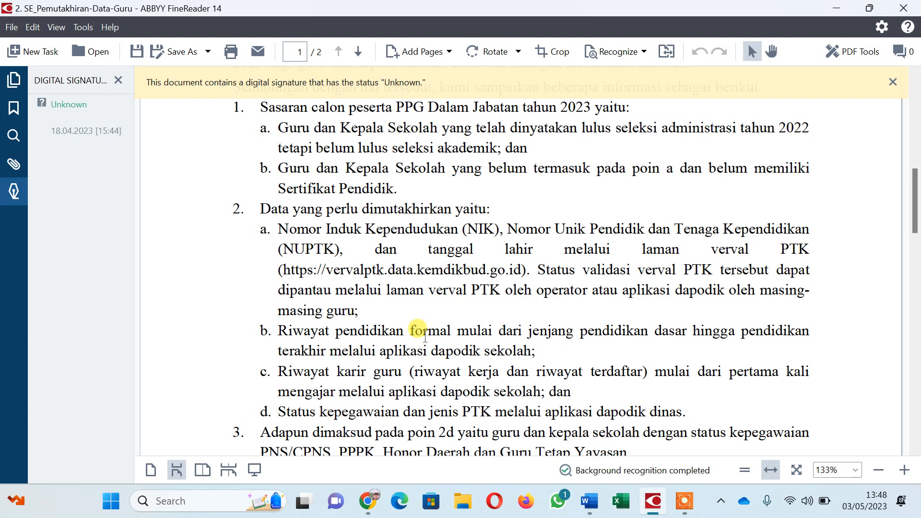
click(367, 508)
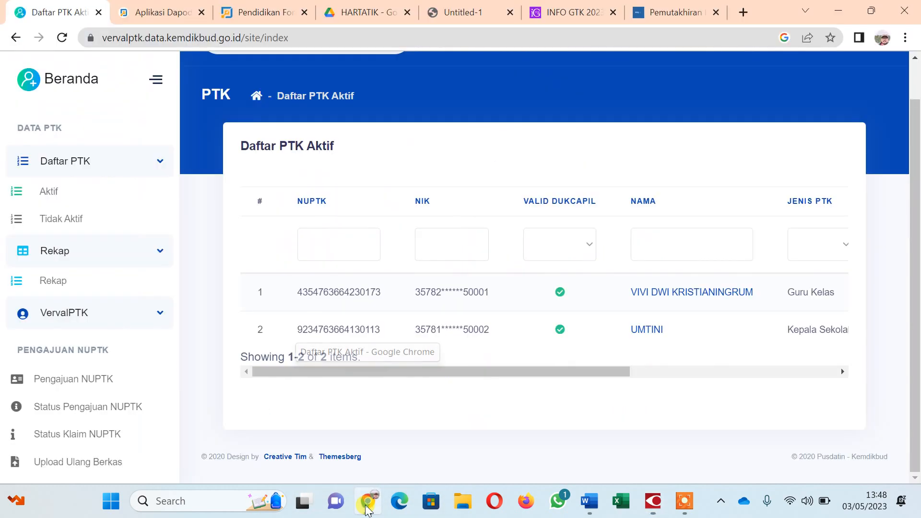
Switch to the Aplikasi Dapodik tab and open Pengaturan from the sidebar.
mouse_move(163, 12)
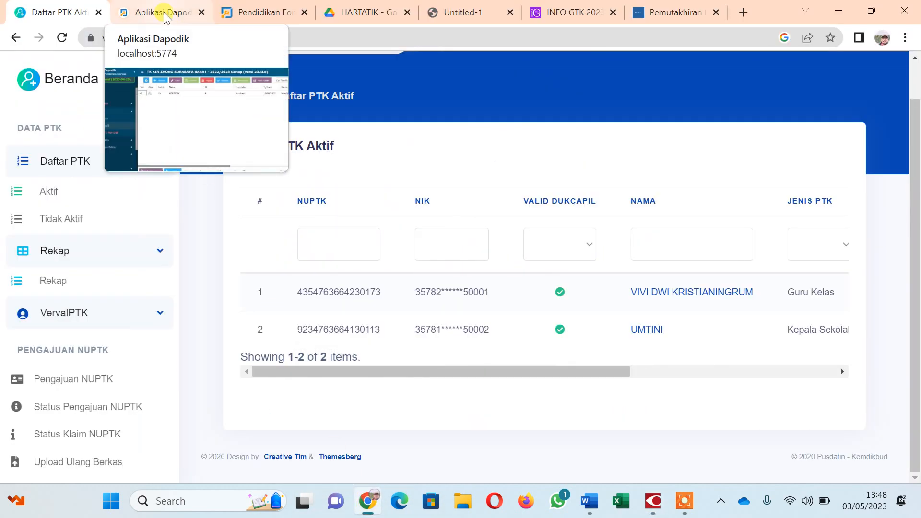
click(162, 10)
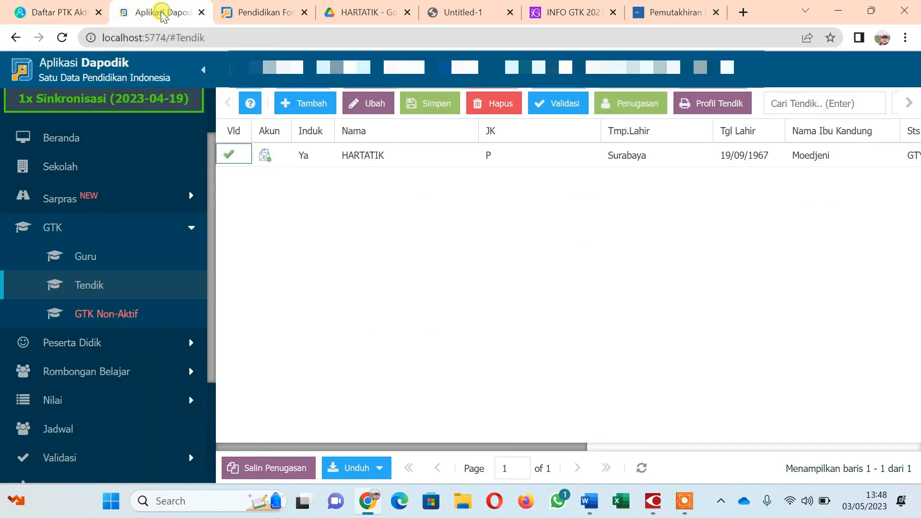
scroll(140, 285, down, 3)
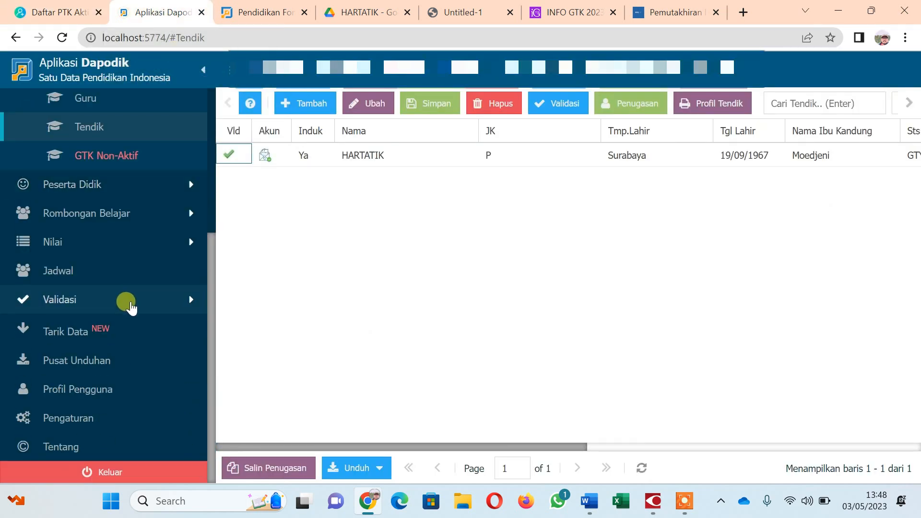
click(90, 421)
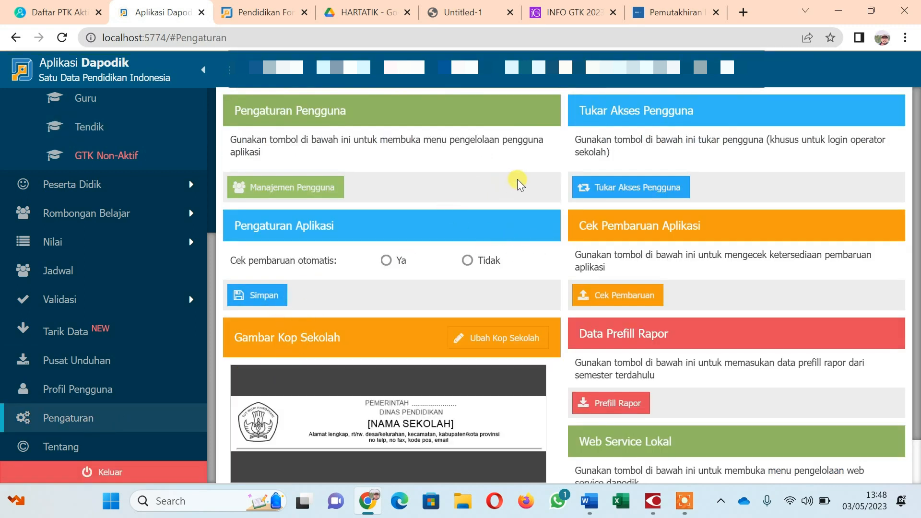
Start Tukar Akses Pengguna and submit the school registration code copied from 036.docx.
click(622, 190)
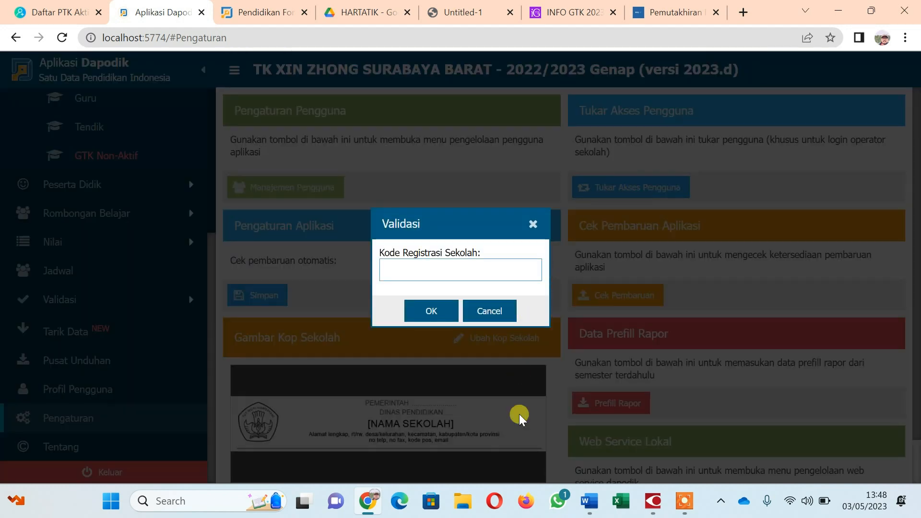
mouse_move(589, 500)
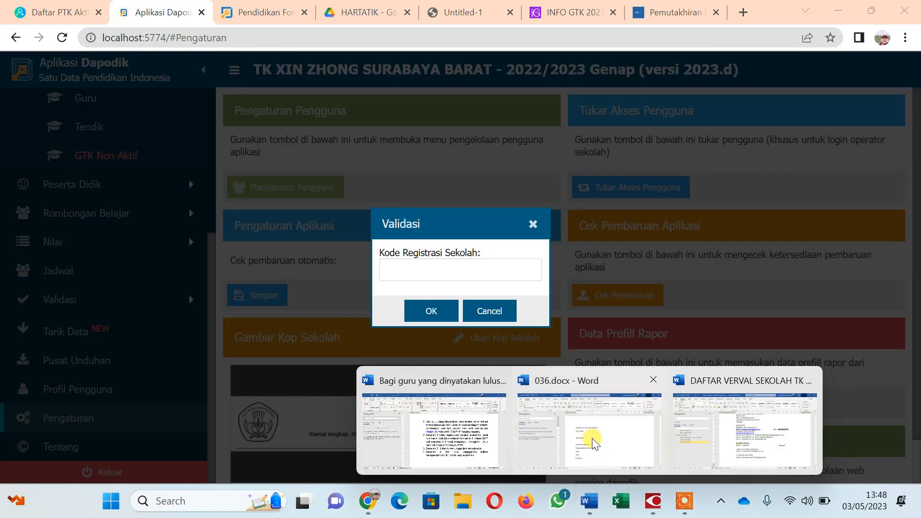
mouse_move(591, 438)
click(630, 441)
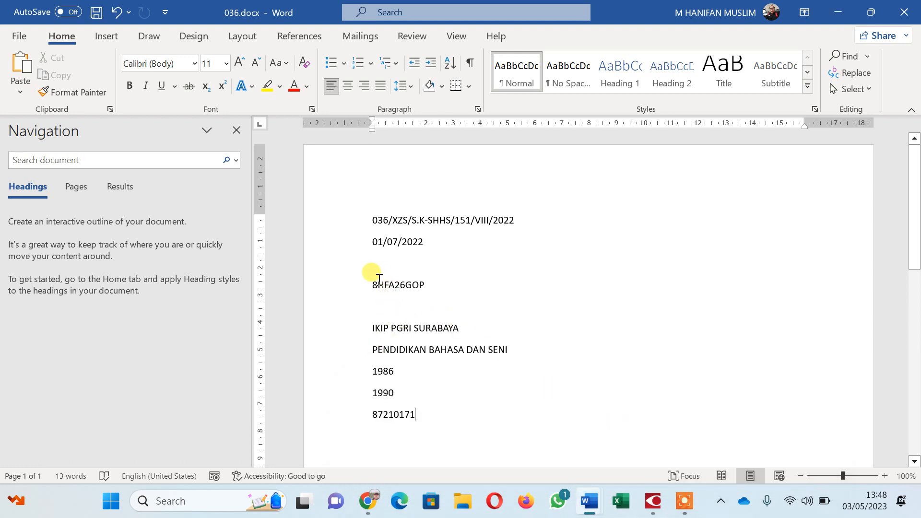
drag(373, 280, 426, 287)
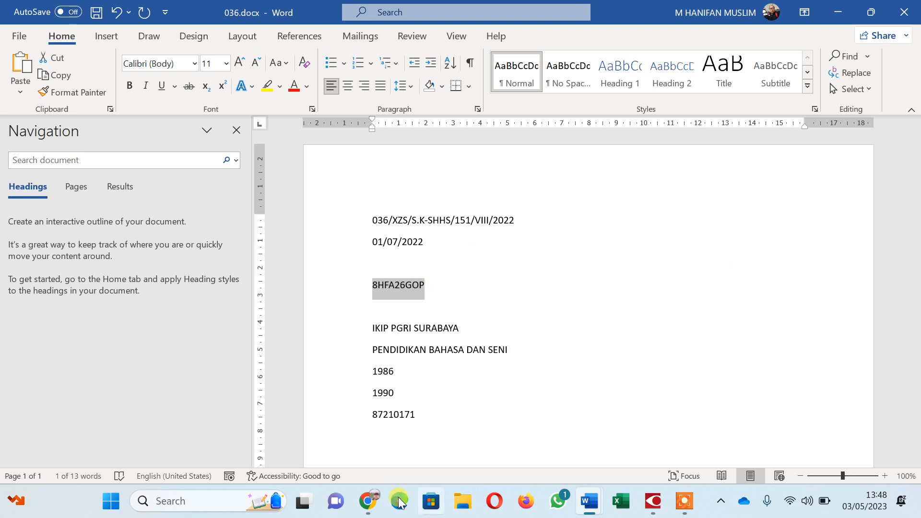
click(367, 501)
click(432, 271)
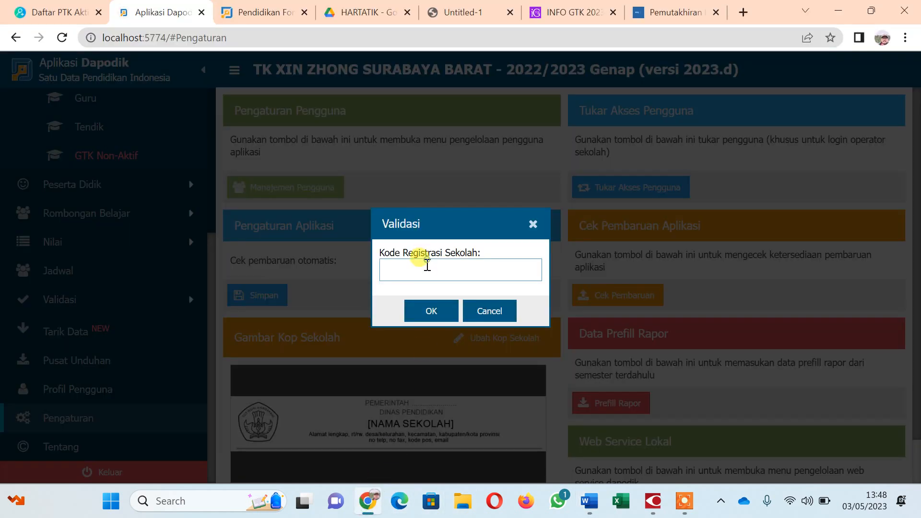
click(424, 312)
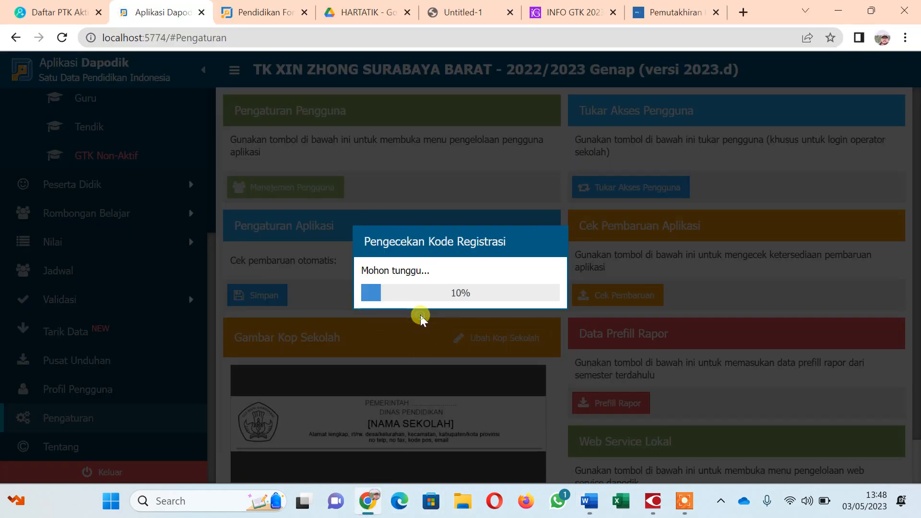
Pick the teacher's account under Akun GTK and switch access to it.
click(583, 277)
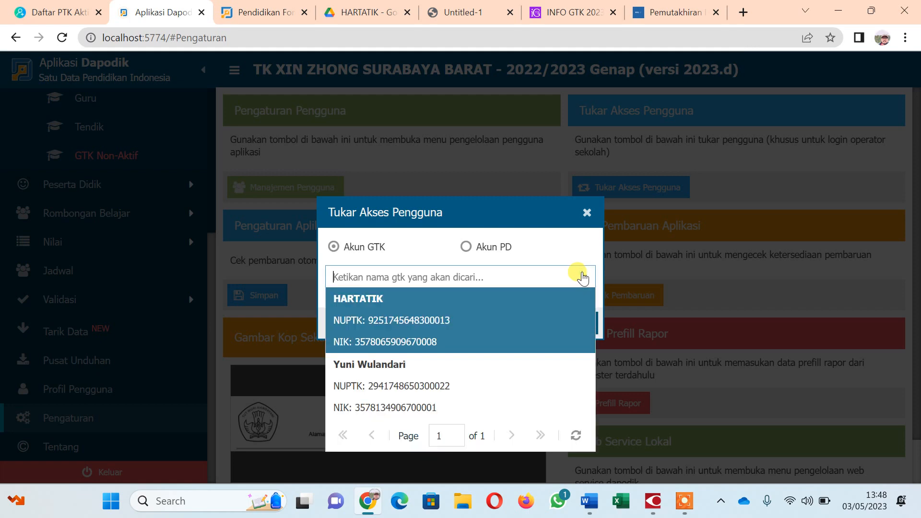
click(413, 319)
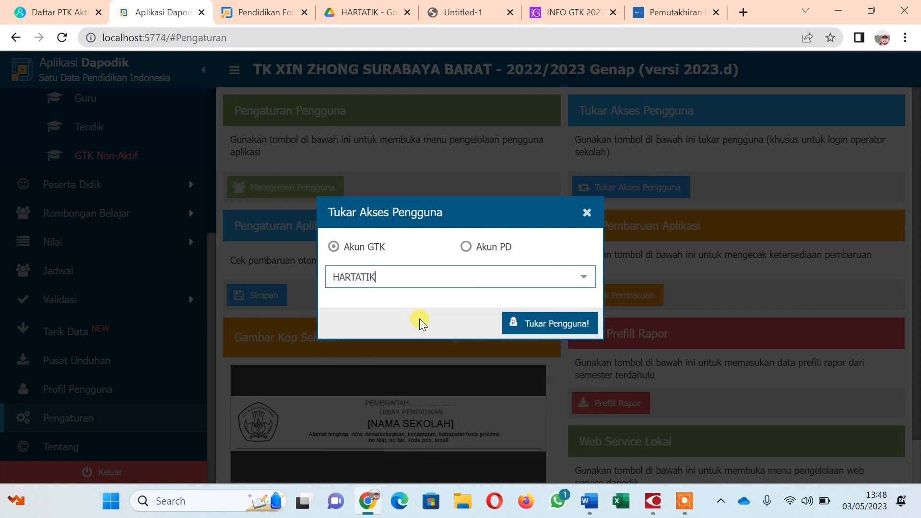
click(550, 325)
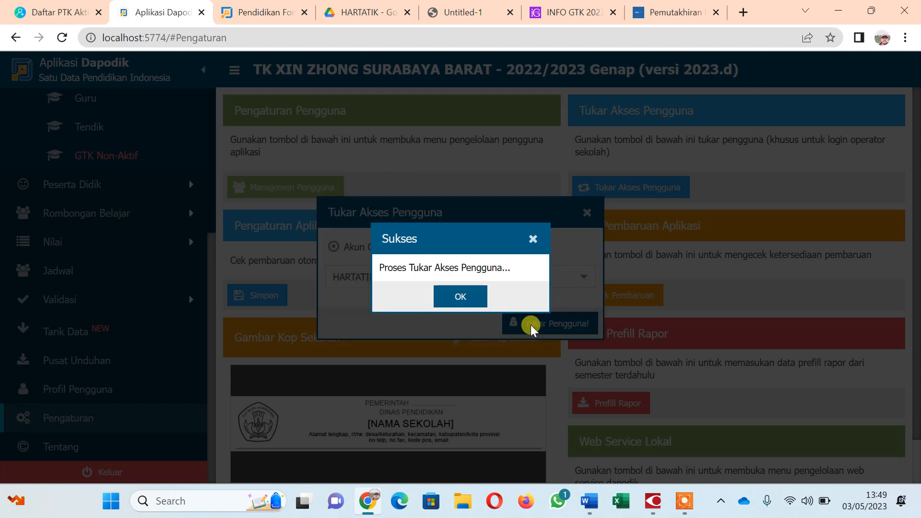
click(448, 295)
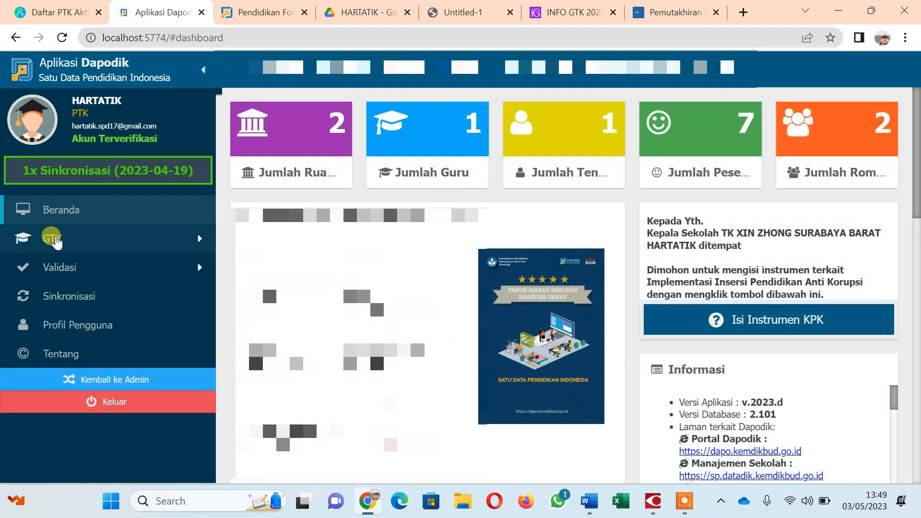
Open the teacher's record from GTK > Tendik in the Edit GTK form.
click(49, 239)
click(91, 302)
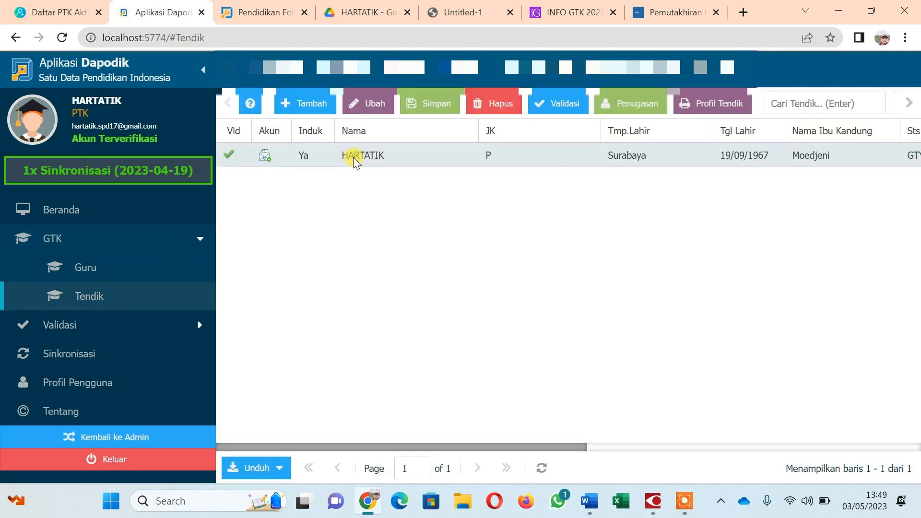
click(353, 156)
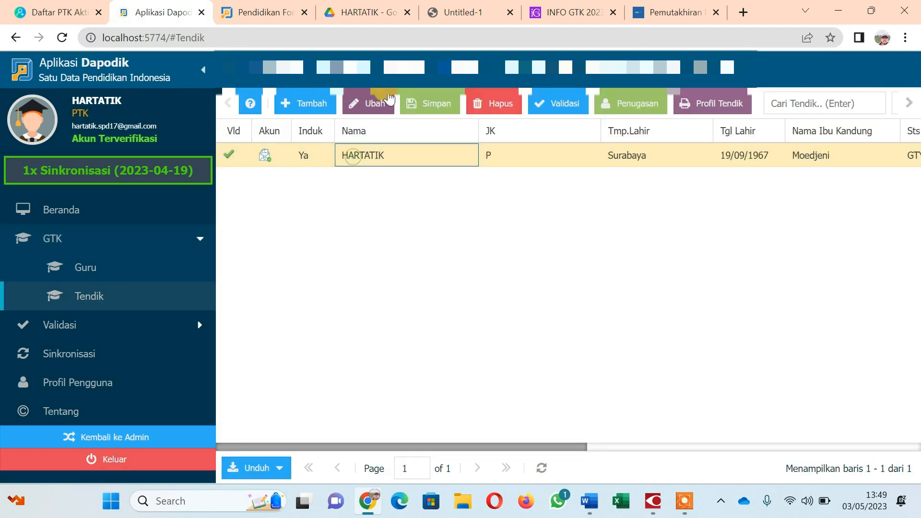
click(365, 108)
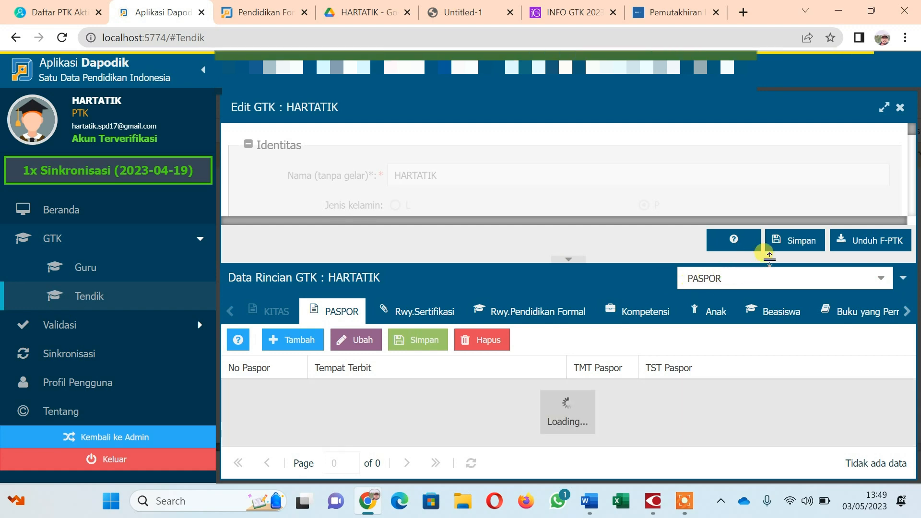
Show her Rwy.Pendidikan Formal history via the Data Rincian dropdown.
click(806, 311)
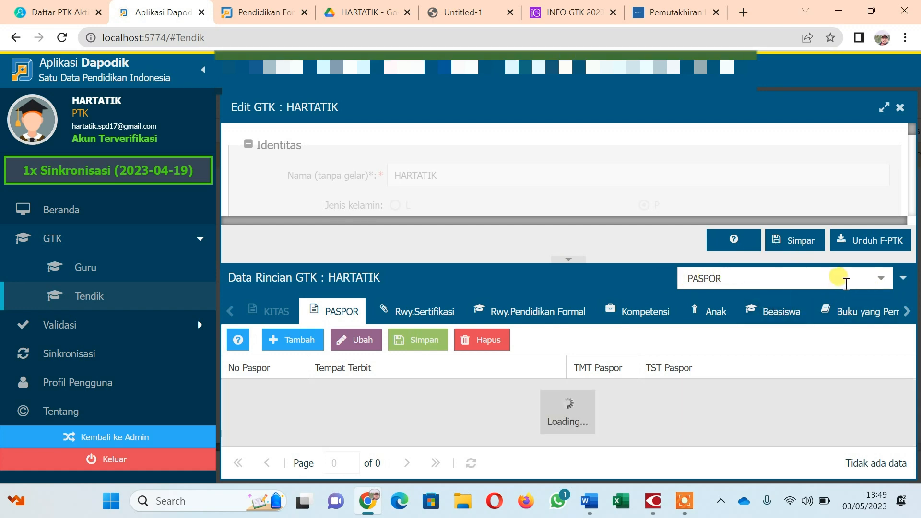
click(877, 278)
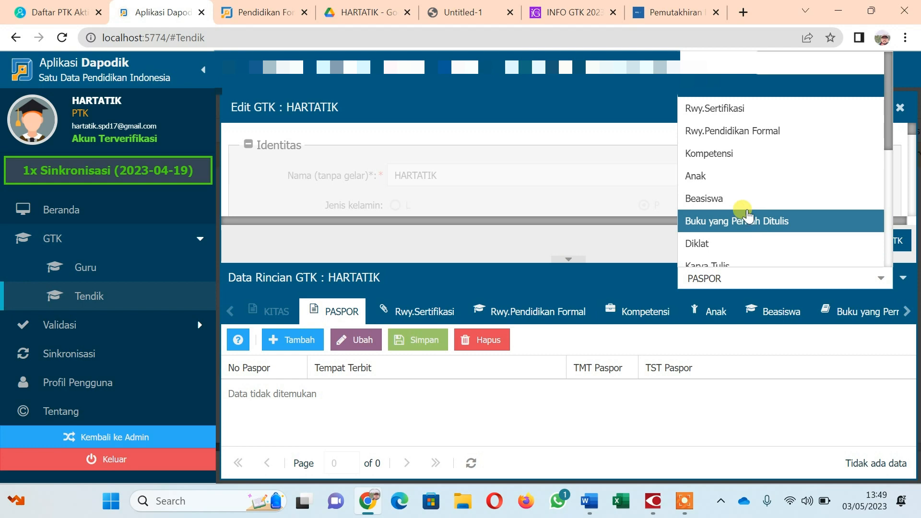
click(763, 131)
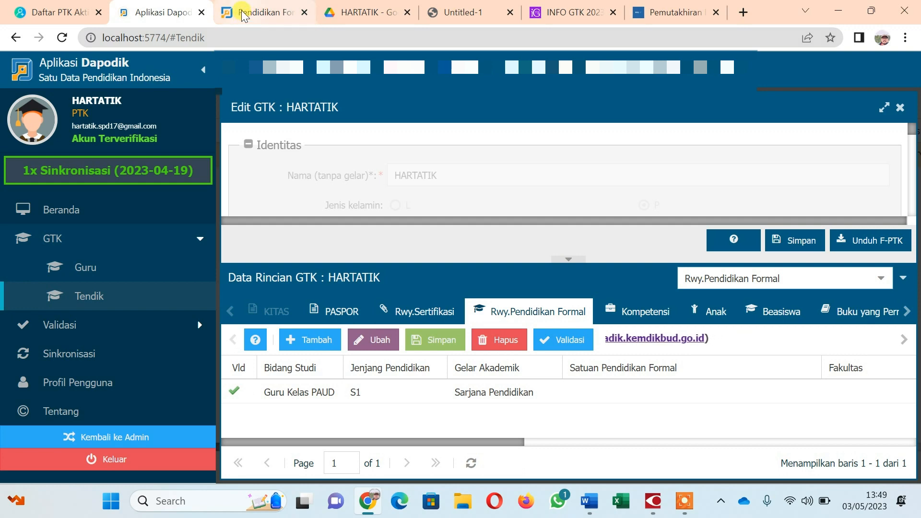
mouse_move(243, 15)
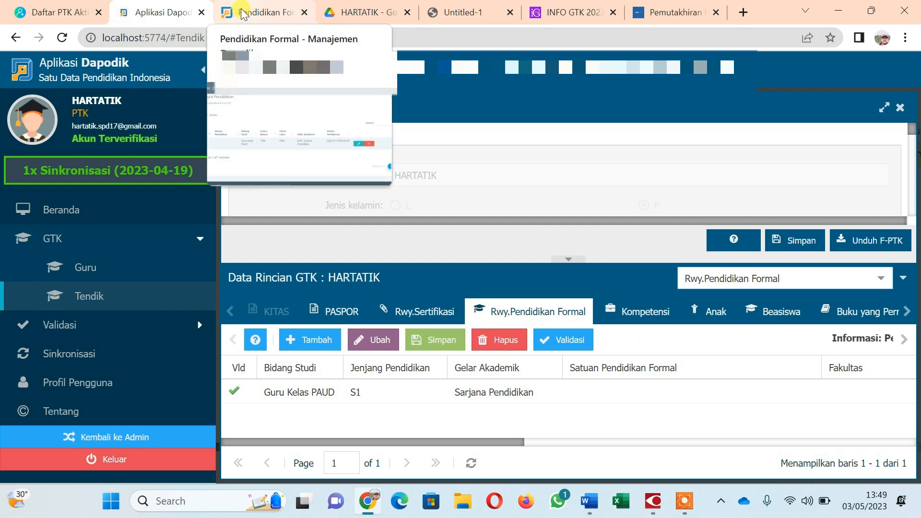
Review the single S1 record on the Dapodik PTK education page, then return to Aplikasi Dapodik.
click(242, 14)
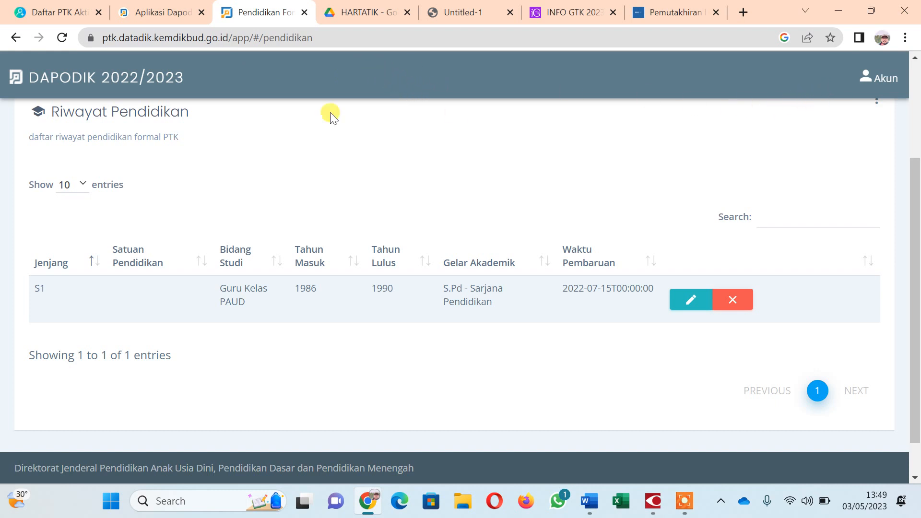
scroll(210, 168, up, 3)
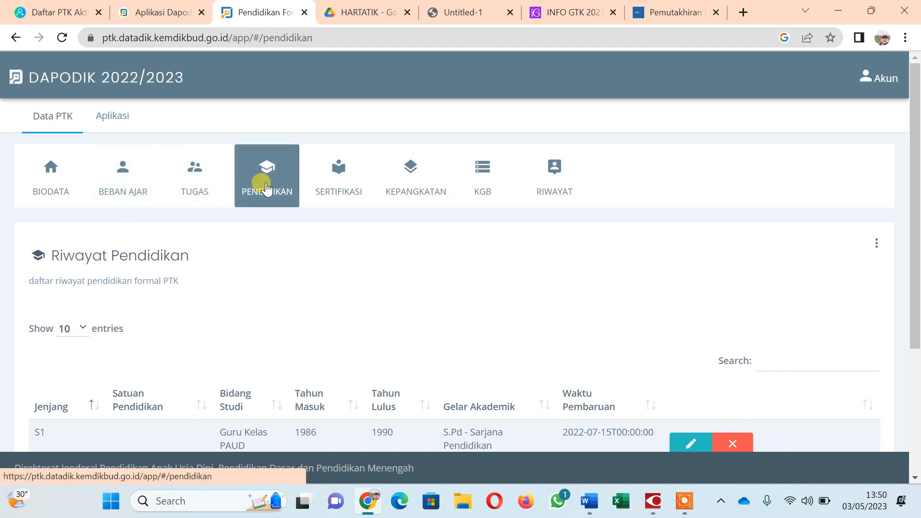
scroll(263, 187, down, 4)
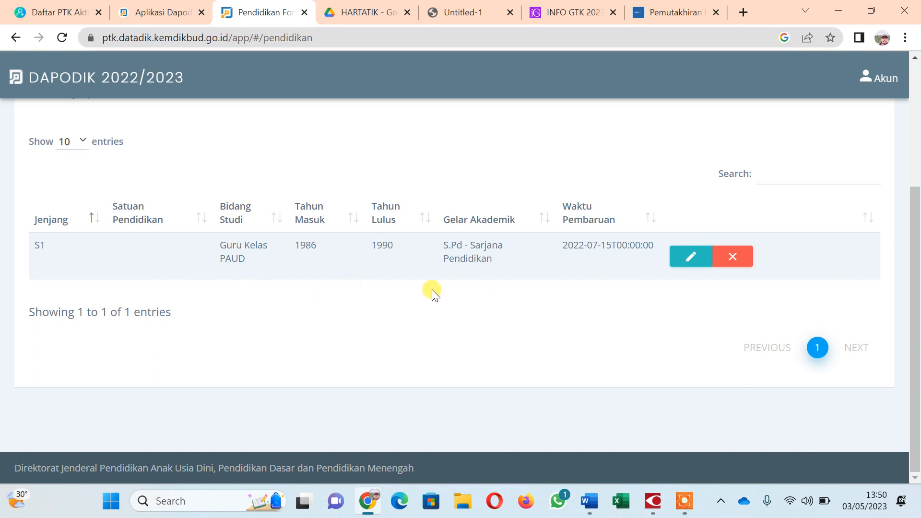
scroll(107, 206, up, 2)
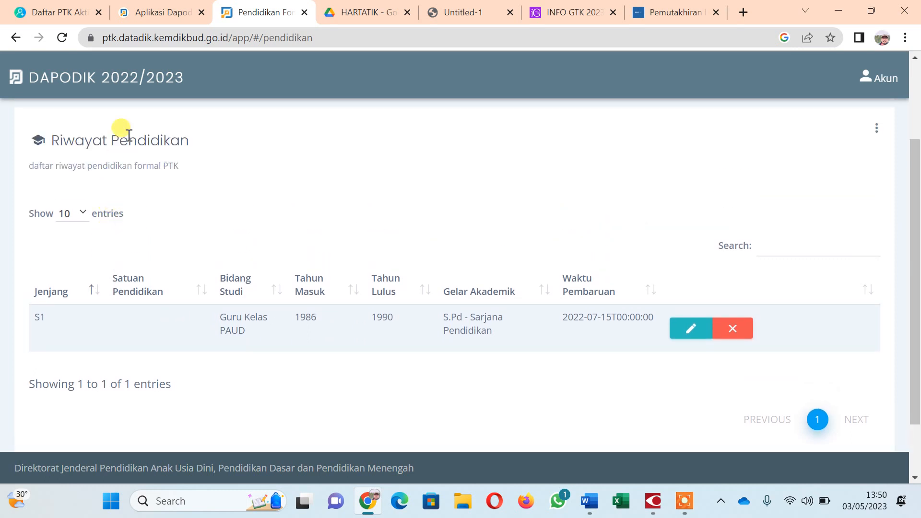
scroll(173, 182, down, 2)
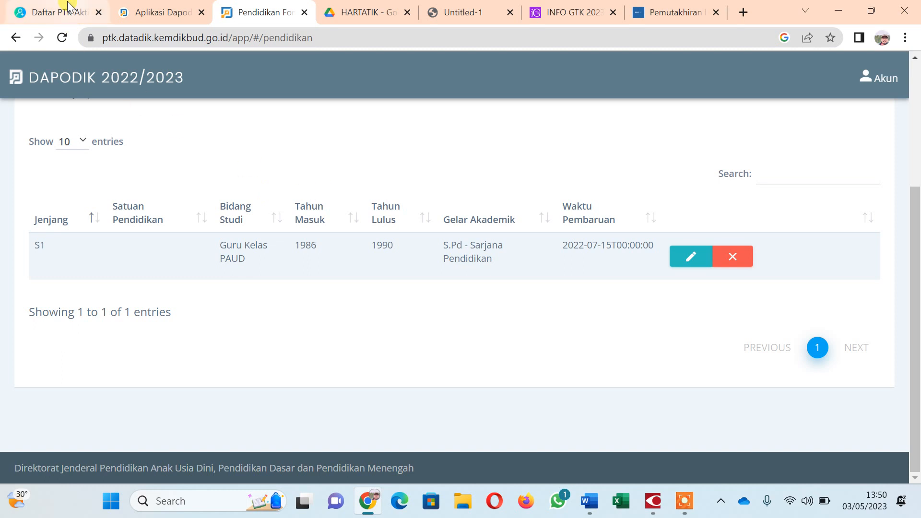
click(173, 15)
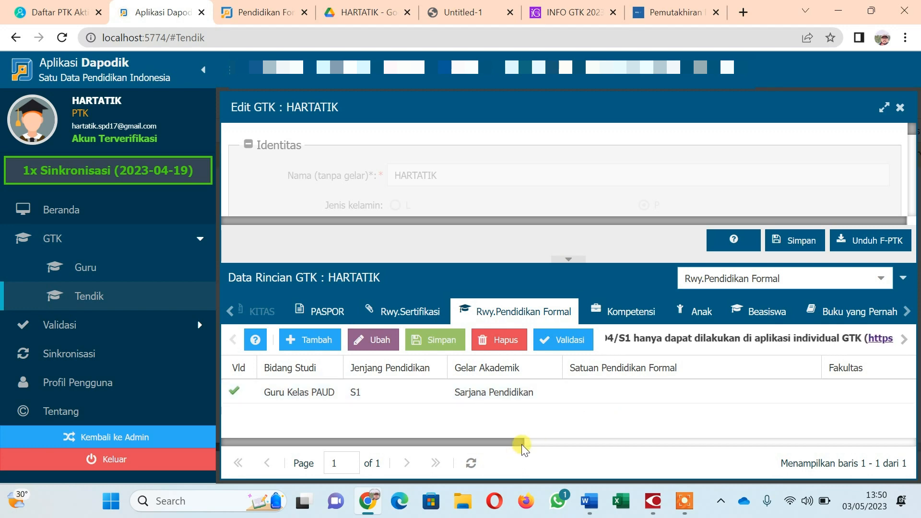
drag(523, 442, 616, 446)
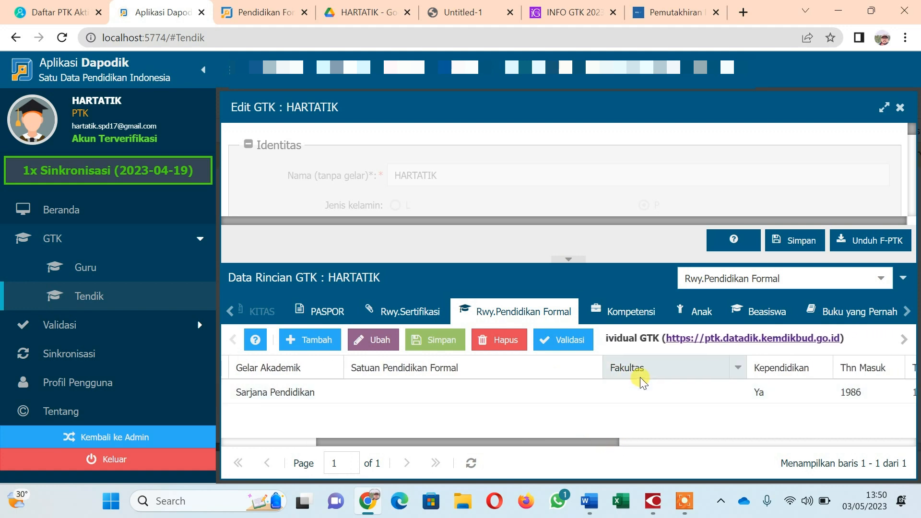
click(254, 14)
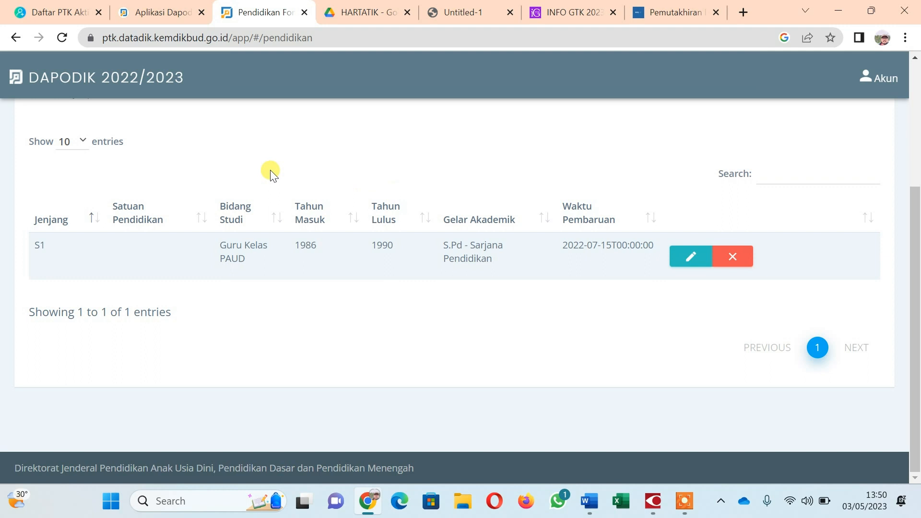
click(143, 12)
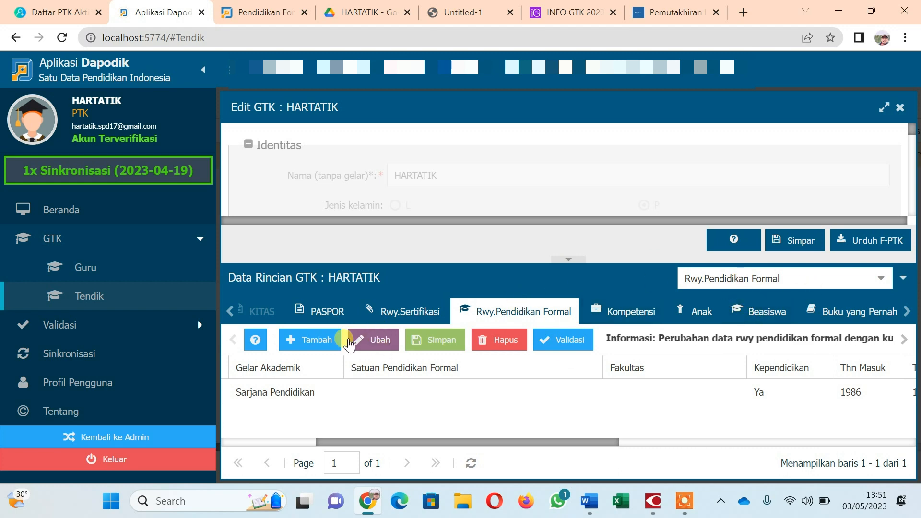
Add a new formal education row and set its Bidang Studi to Umum.
click(310, 343)
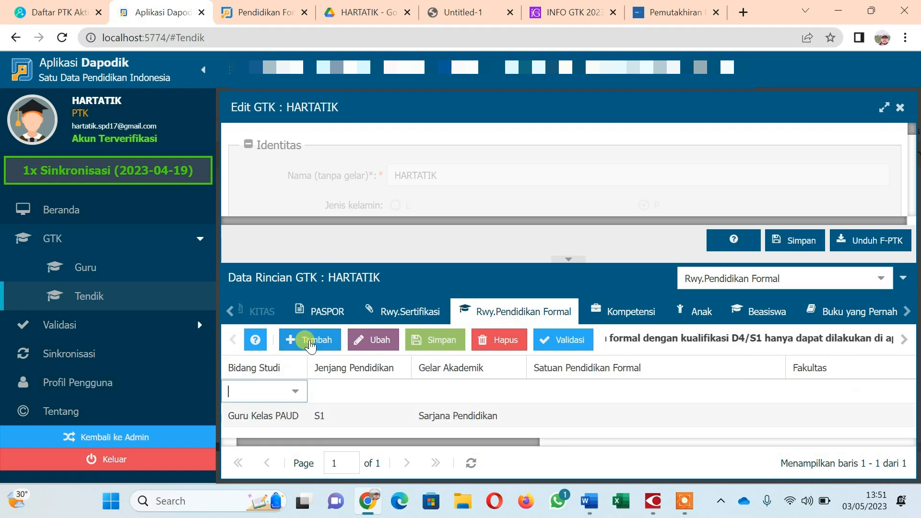
click(296, 392)
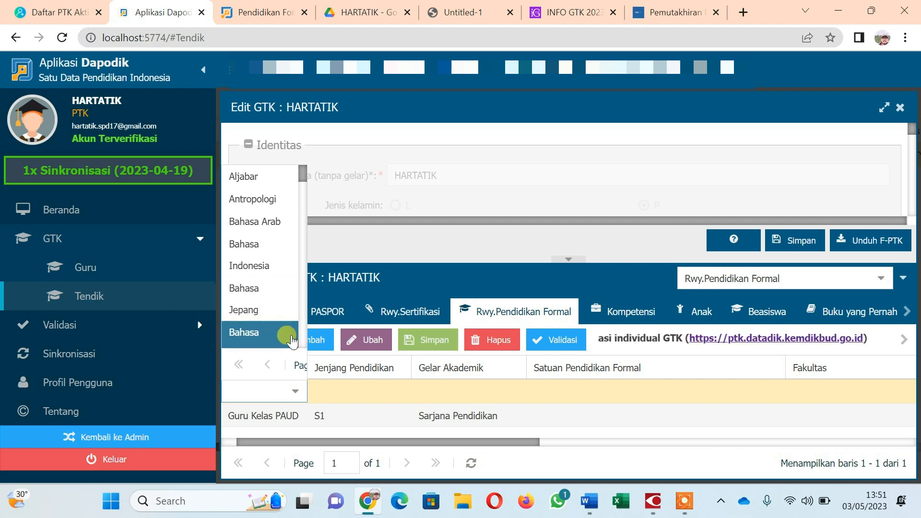
click(376, 391)
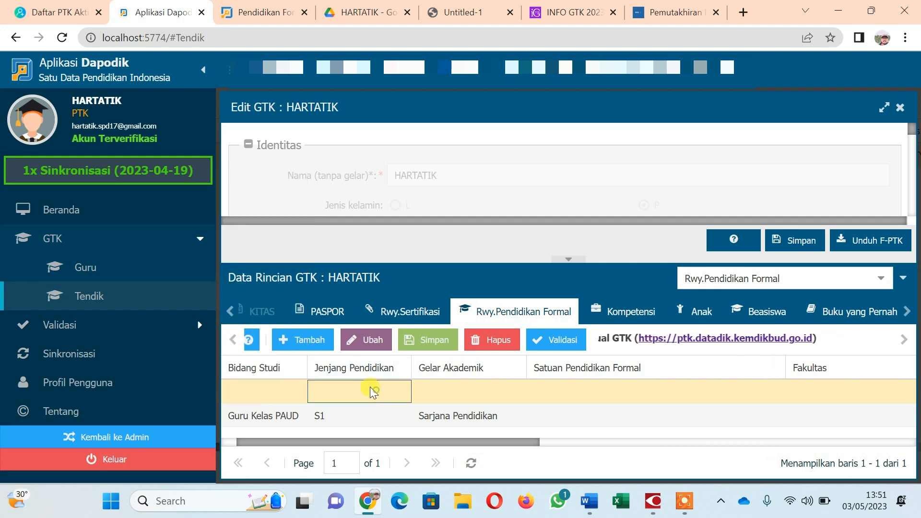
click(297, 367)
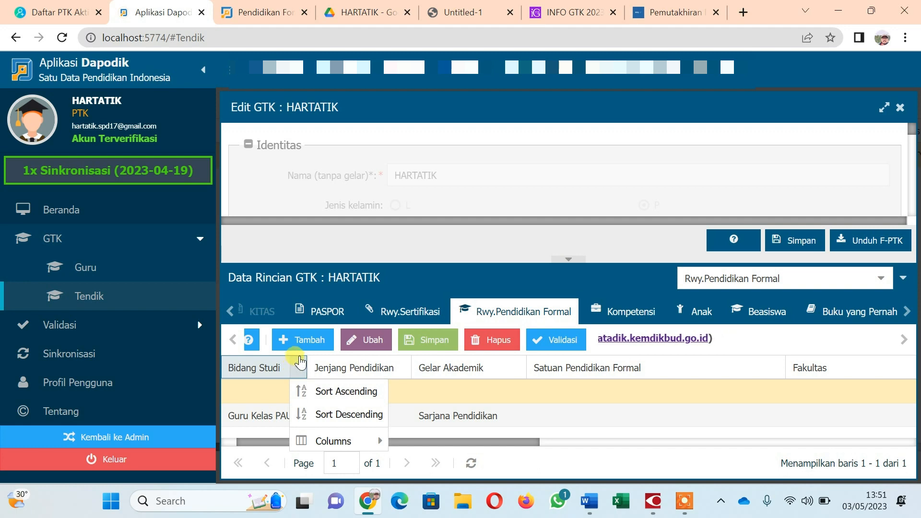
click(252, 366)
click(255, 391)
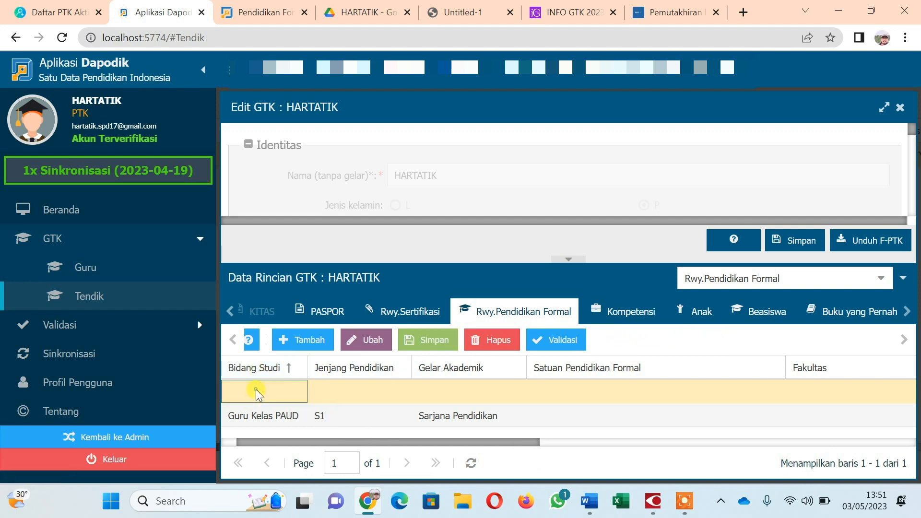
click(295, 391)
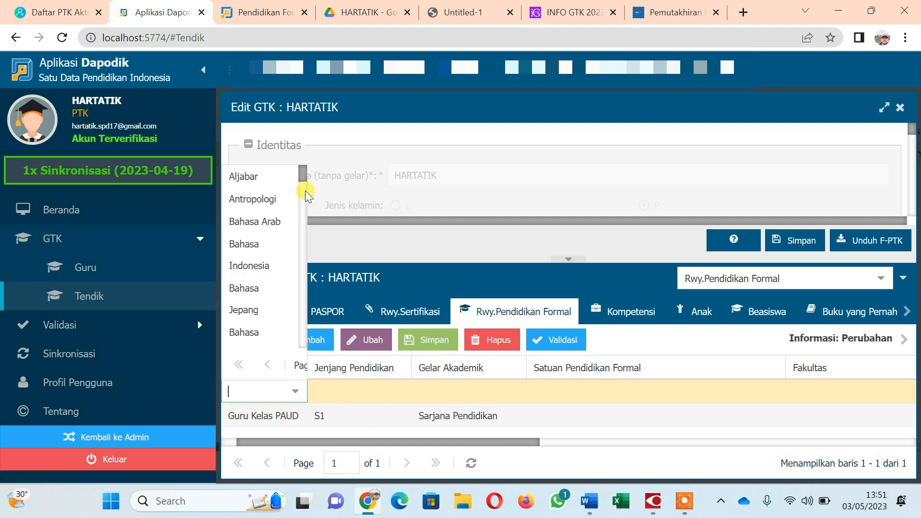
drag(303, 175, 295, 362)
text(UMUM)
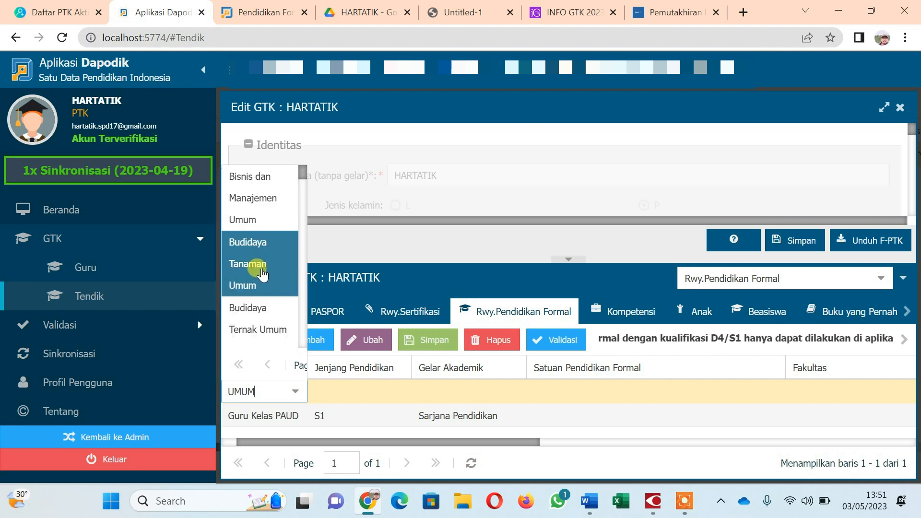
scroll(265, 300, down, 3)
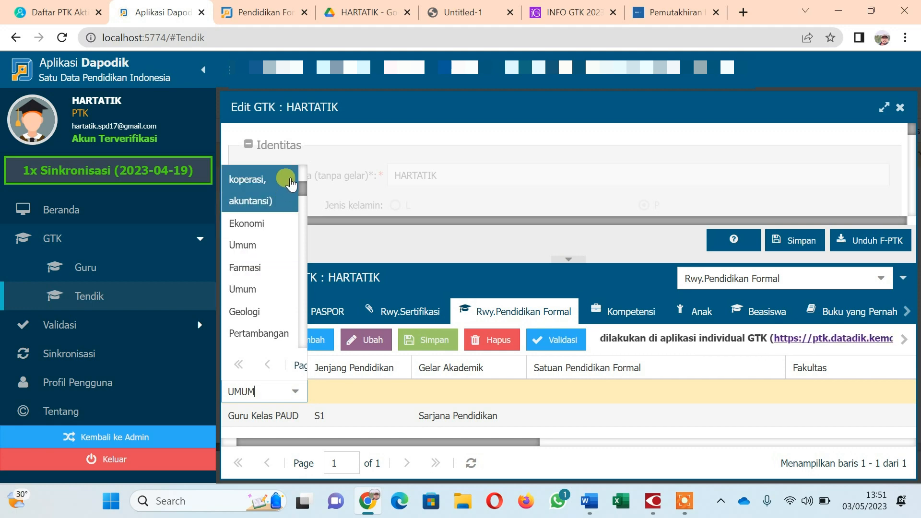
drag(303, 186, 300, 366)
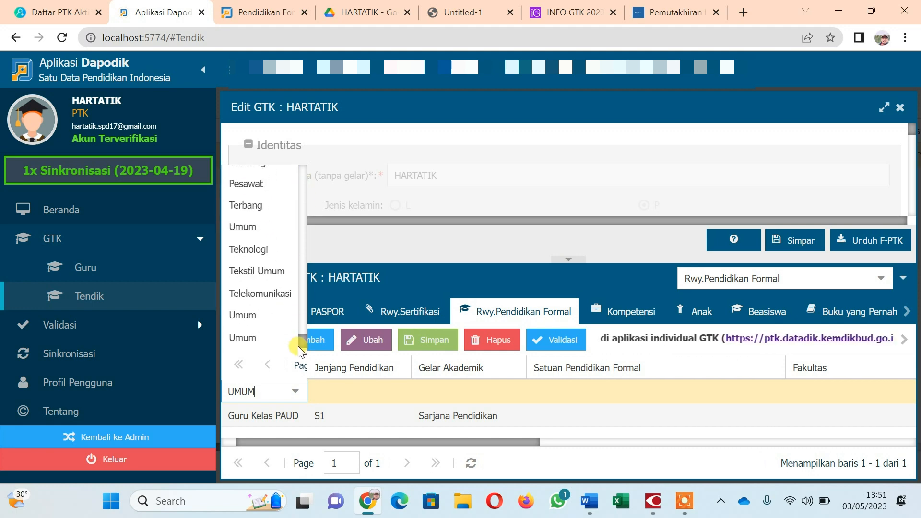
click(262, 340)
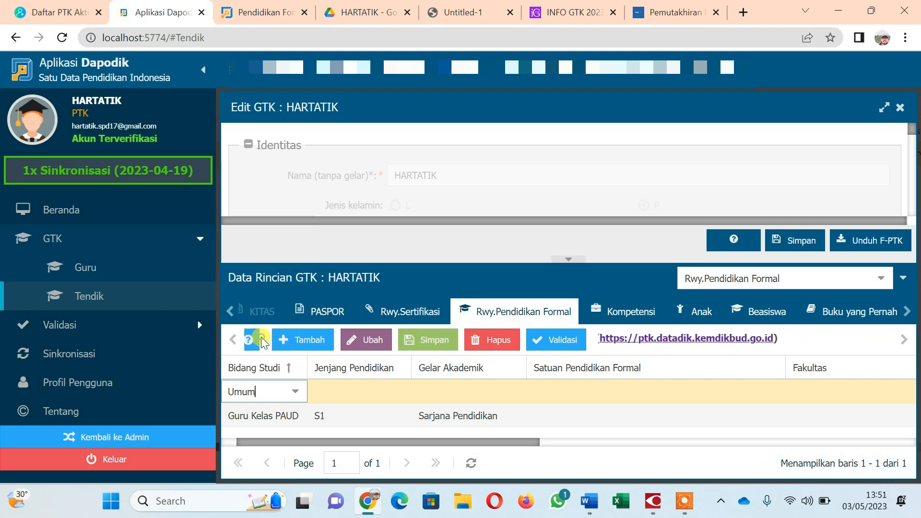
click(374, 393)
click(373, 393)
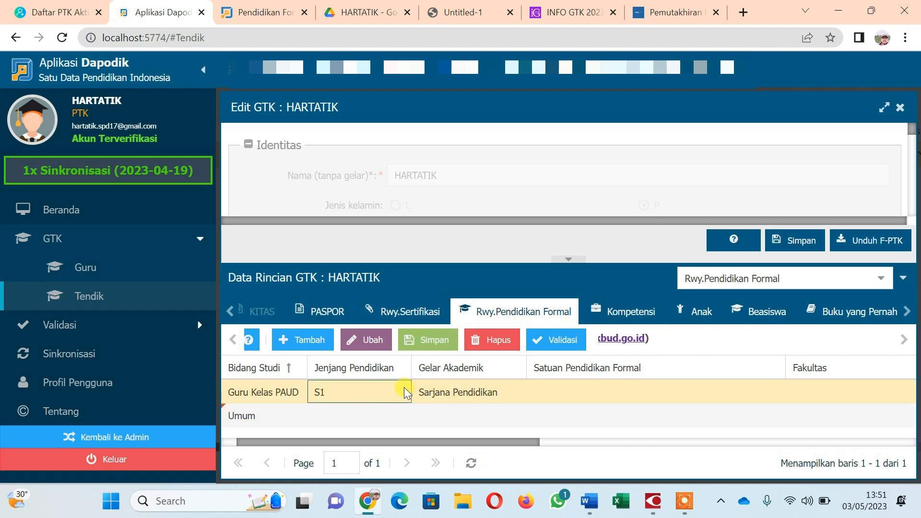
Set Jenjang to SD / sederajat, leave Gelar blank, and enter school SDN MANUKAN KULON with Fakultas '-'.
click(384, 416)
click(398, 416)
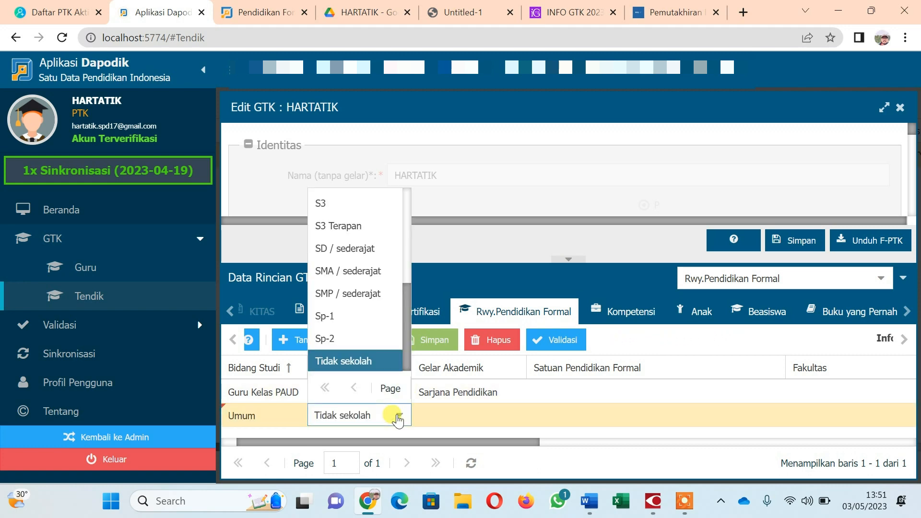
scroll(362, 300, up, 4)
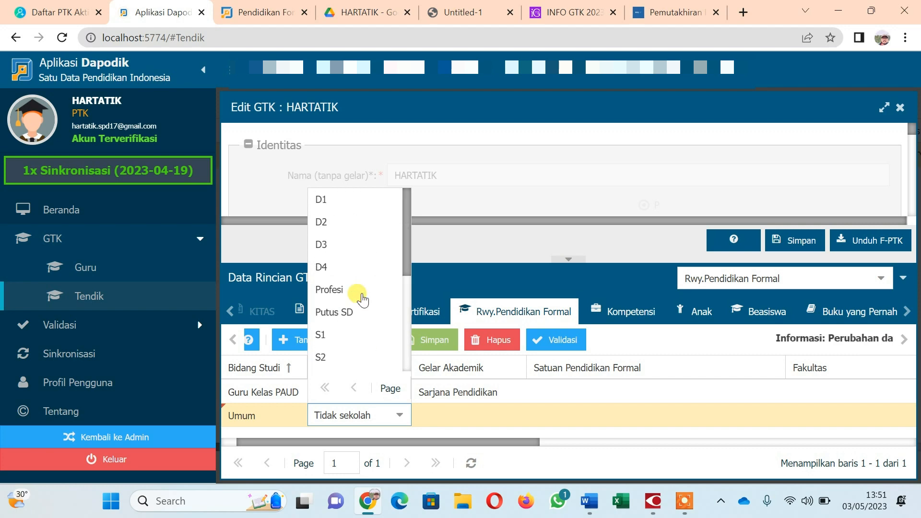
scroll(353, 290, down, 5)
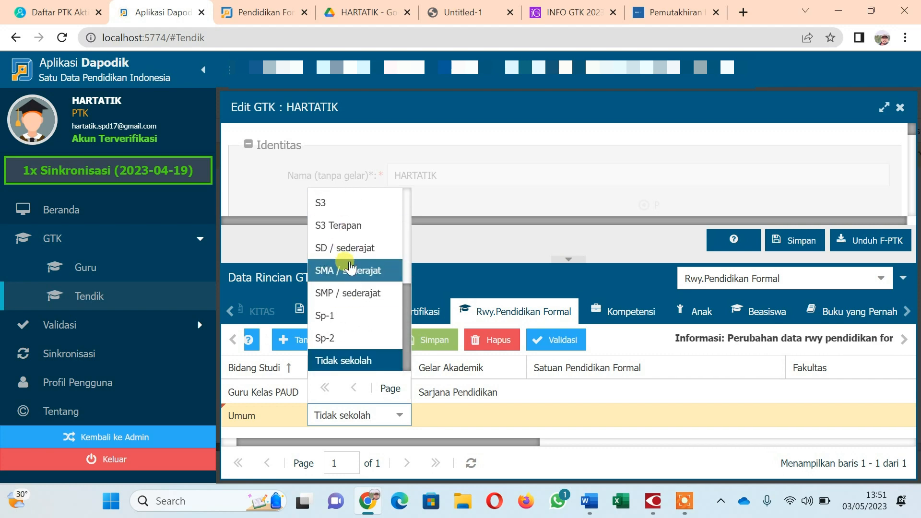
click(347, 247)
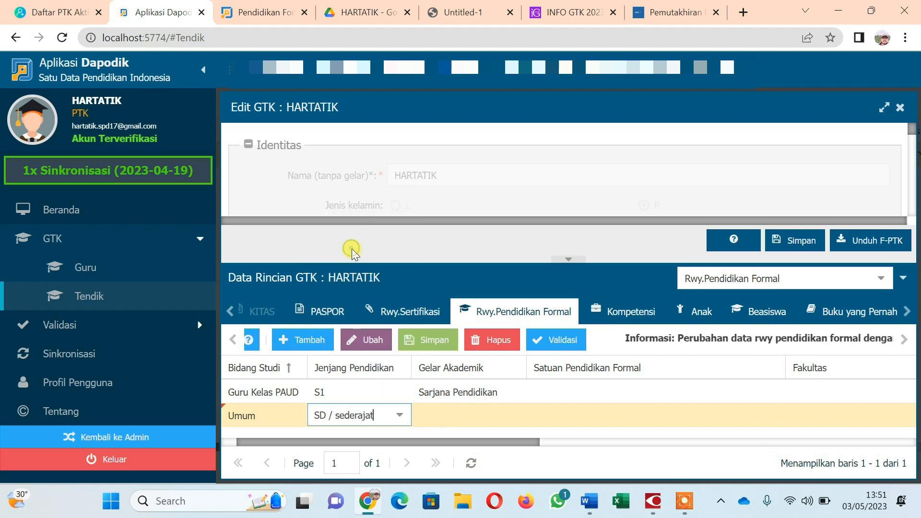
click(473, 416)
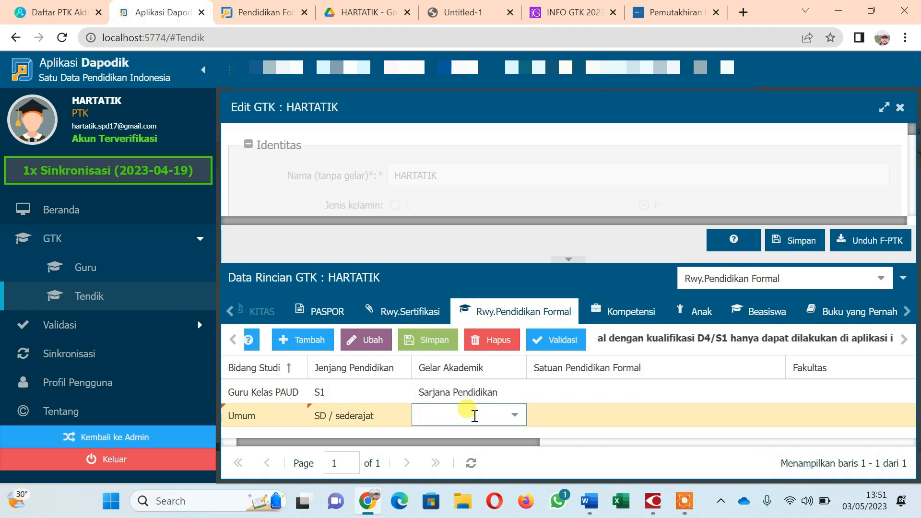
click(513, 416)
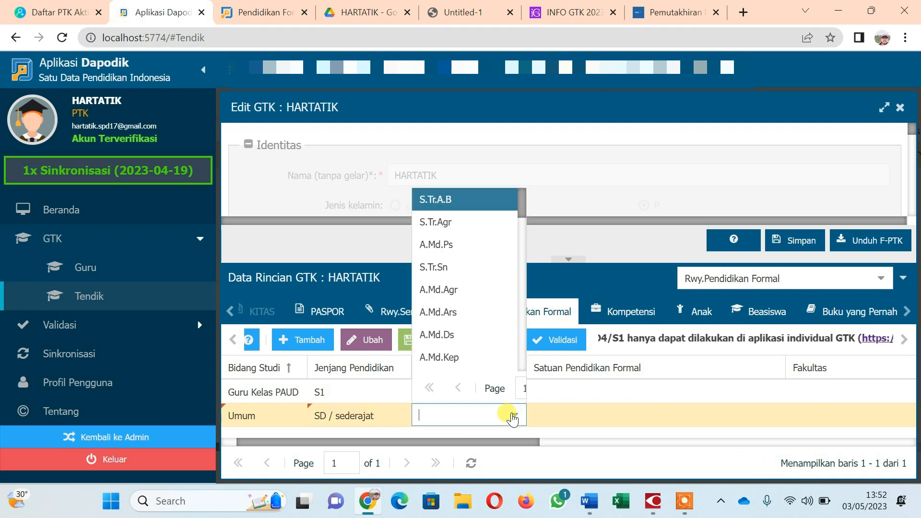
drag(523, 203, 496, 393)
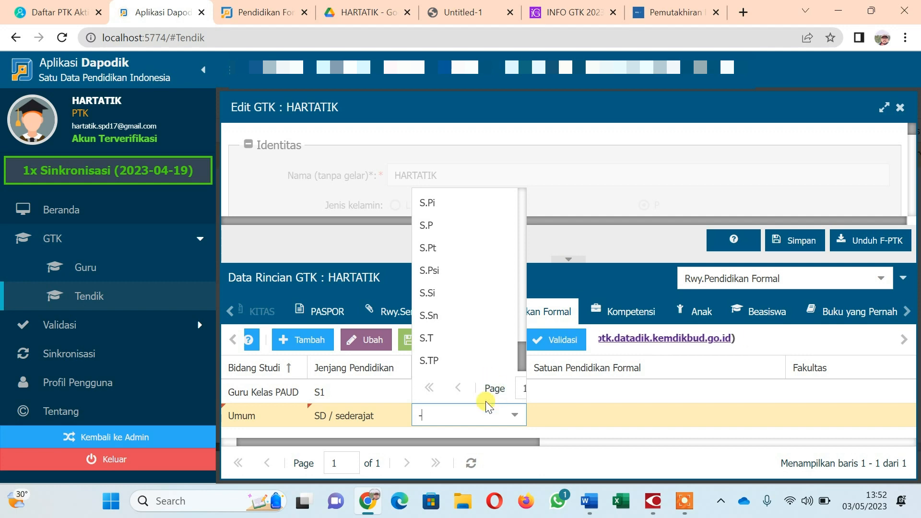
click(576, 415)
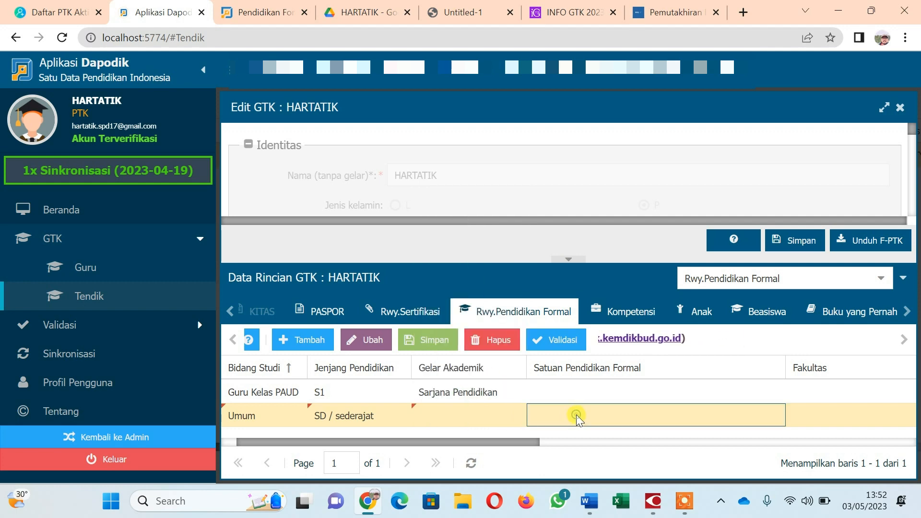
click(615, 415)
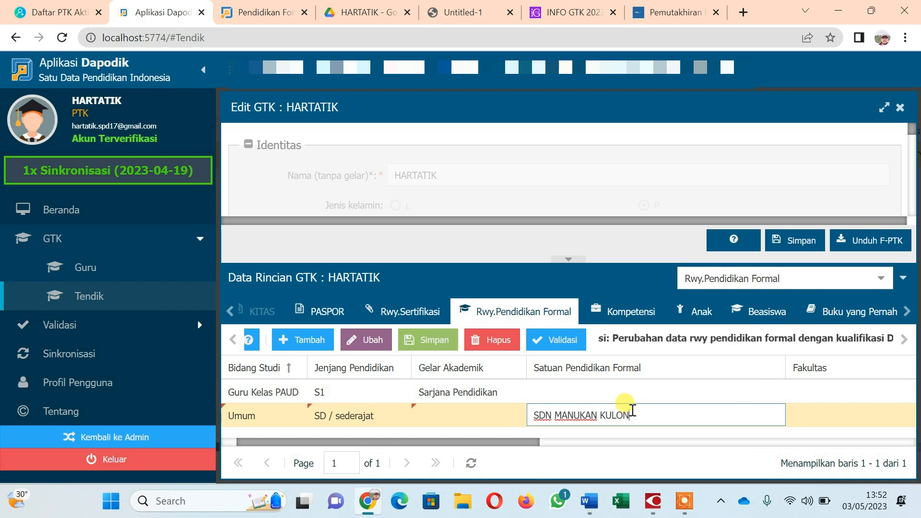
key(Tab)
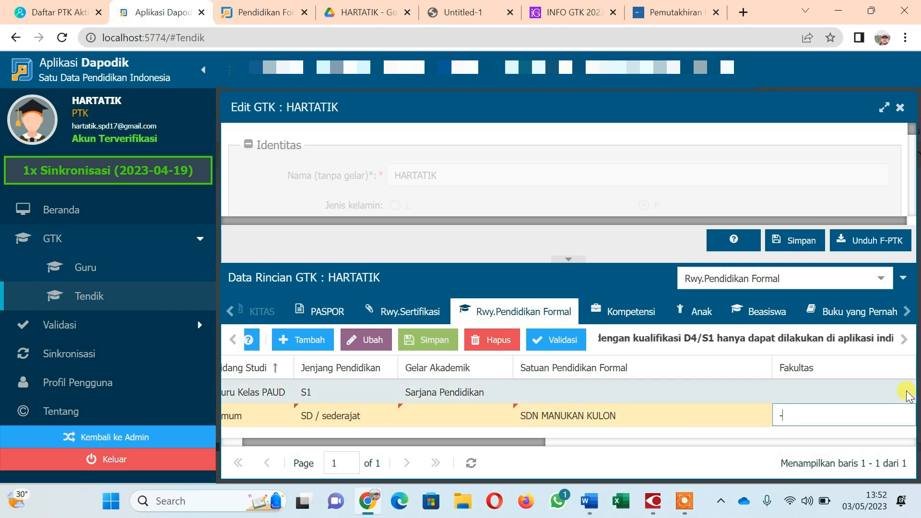
key(Tab)
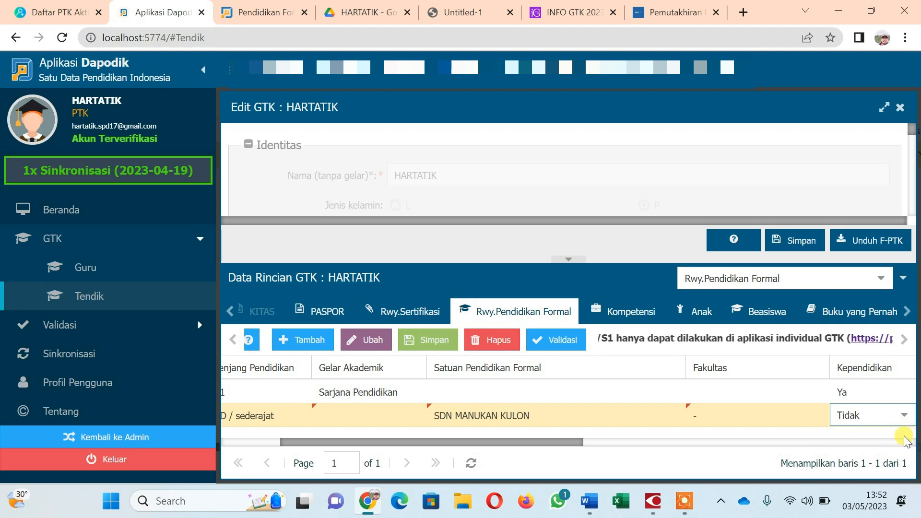
Set Kependidikan to Tidak, Thn Masuk 1980, Thn Lulus 1986, and enter the student ID number.
drag(580, 444, 750, 434)
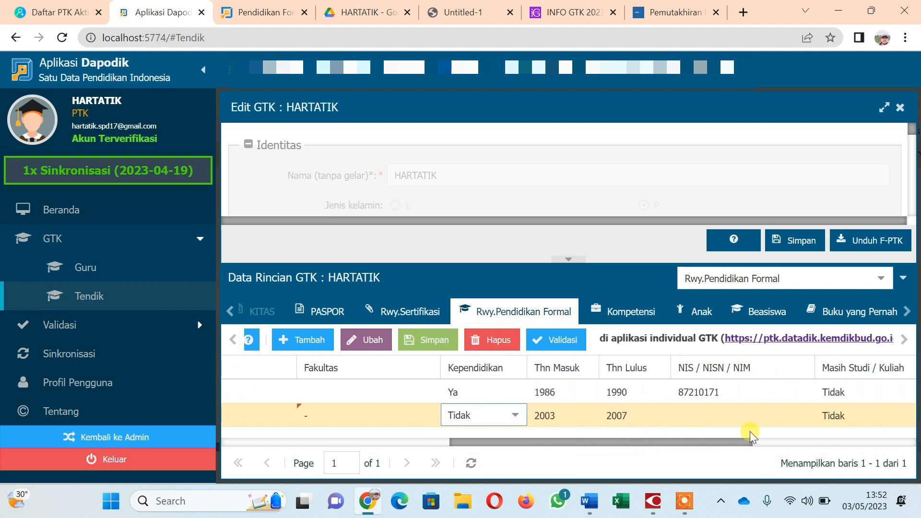
click(568, 413)
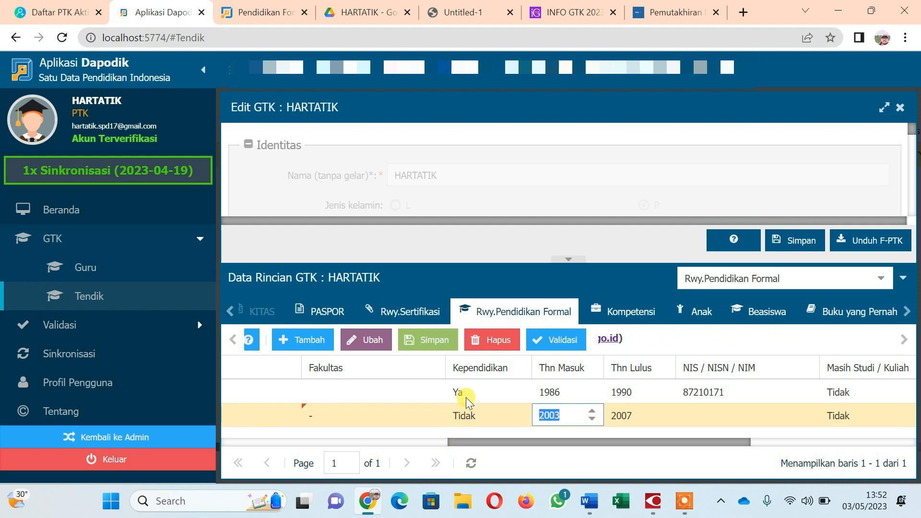
text(1980)
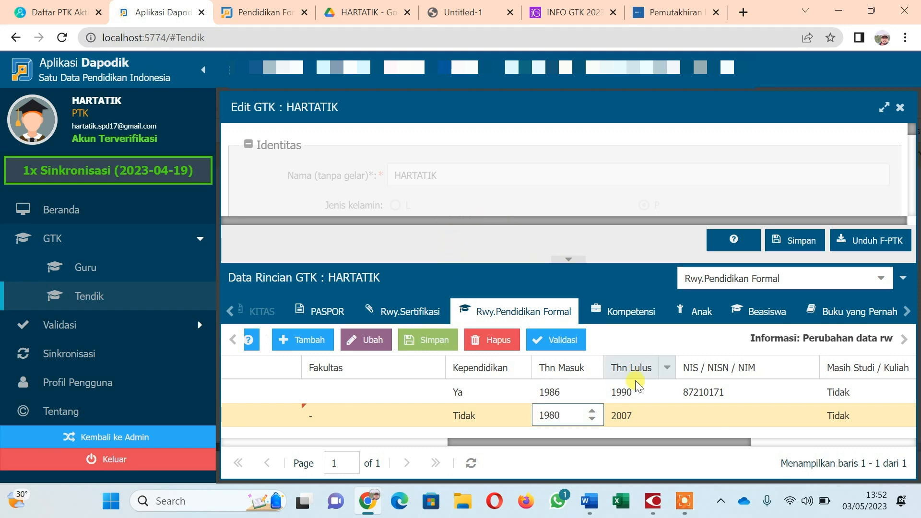
click(636, 413)
text(1986)
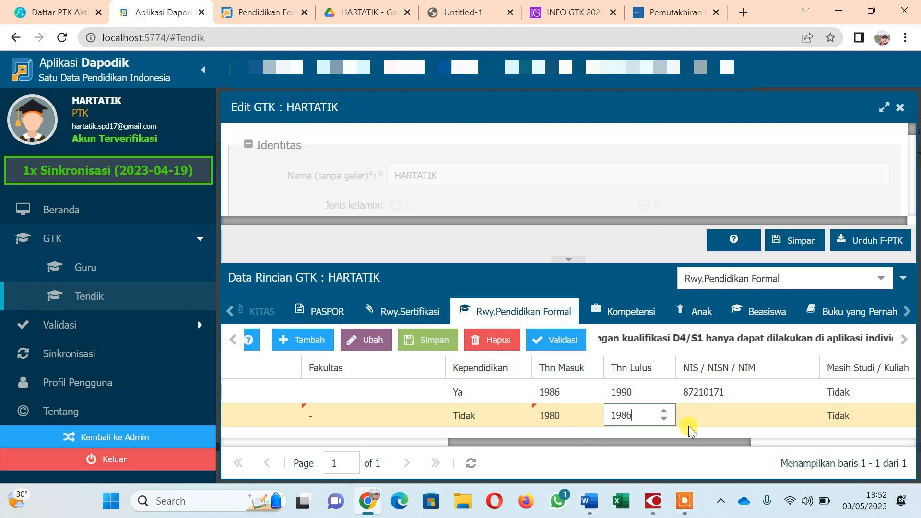
click(702, 412)
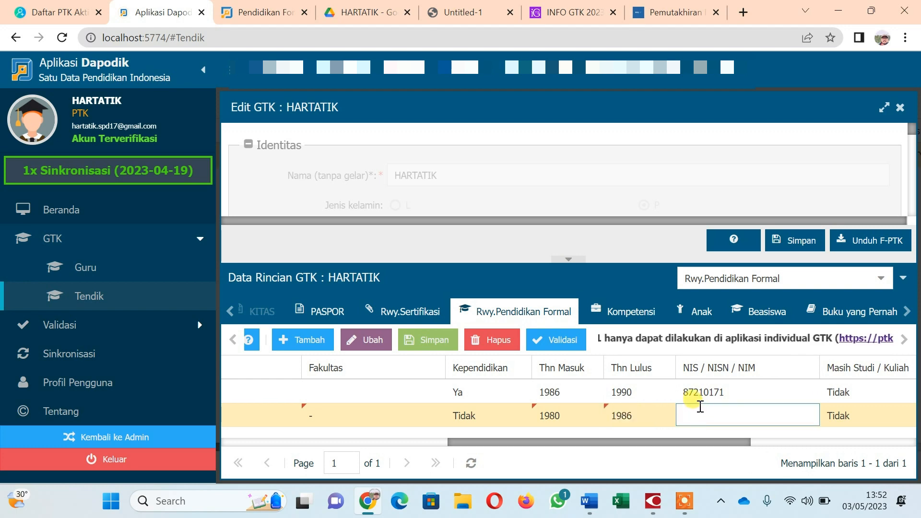
text(24789)
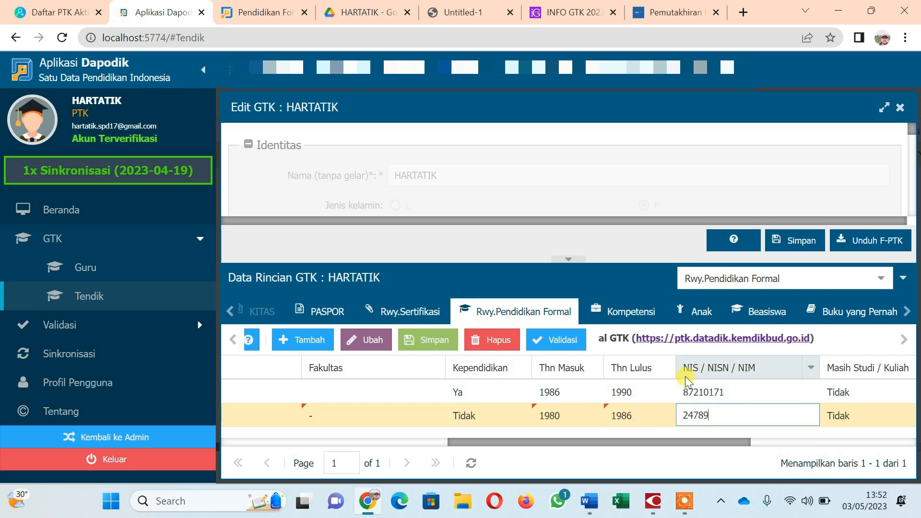
text(7)
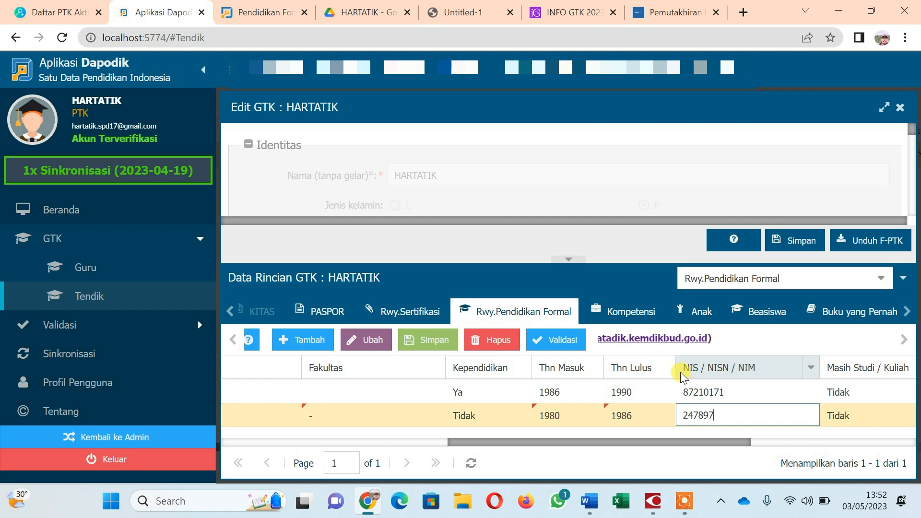
drag(737, 442, 769, 431)
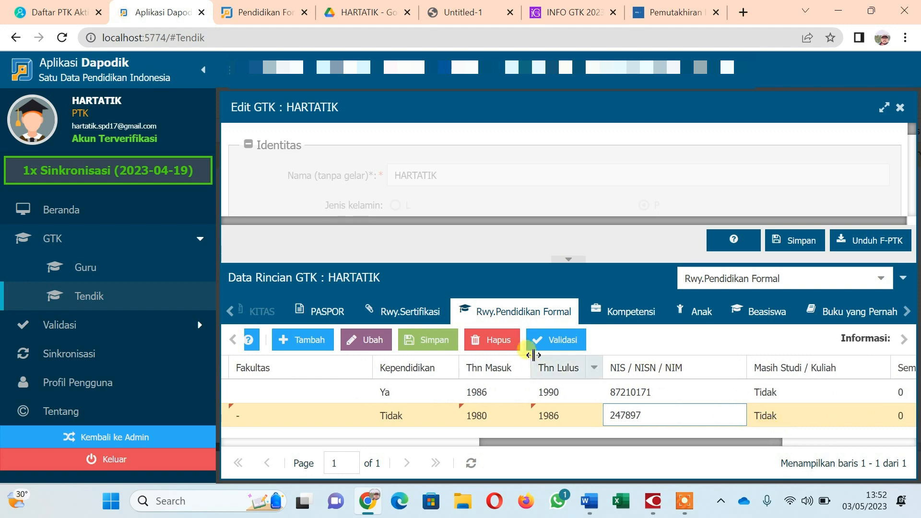
Save the SDN MANUKAN KULON SD row and sort the education rows by Bidang Studi.
click(427, 338)
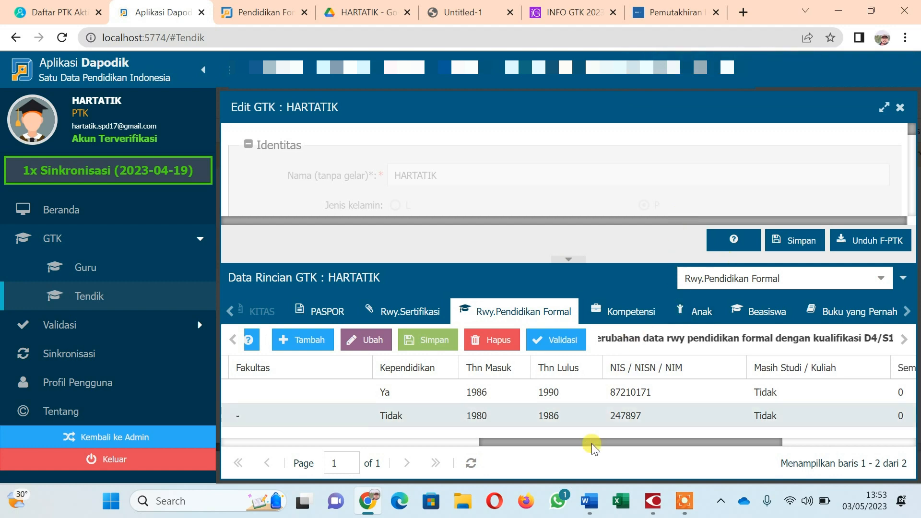
drag(551, 445, 273, 507)
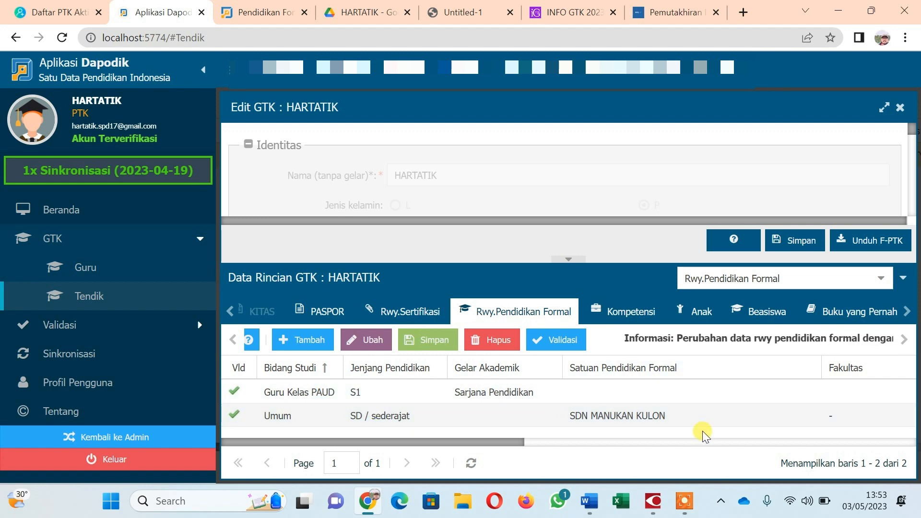
drag(517, 443, 460, 463)
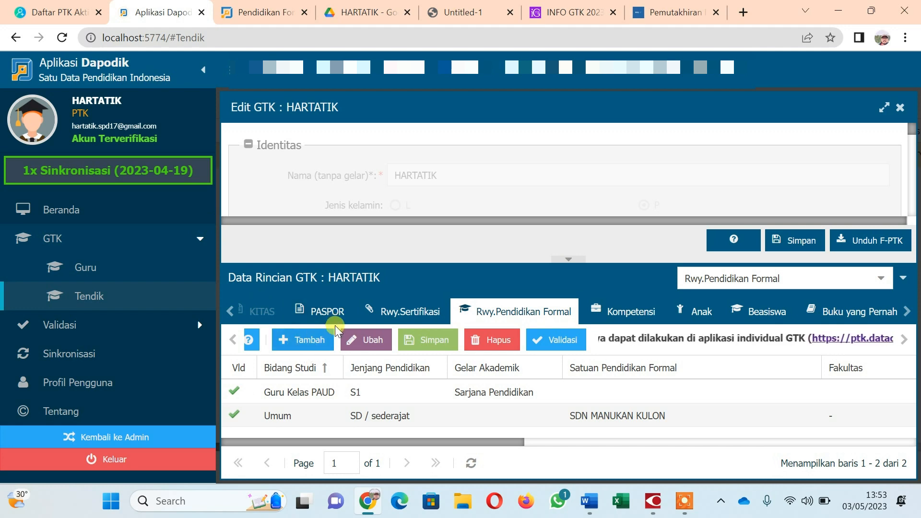
click(318, 368)
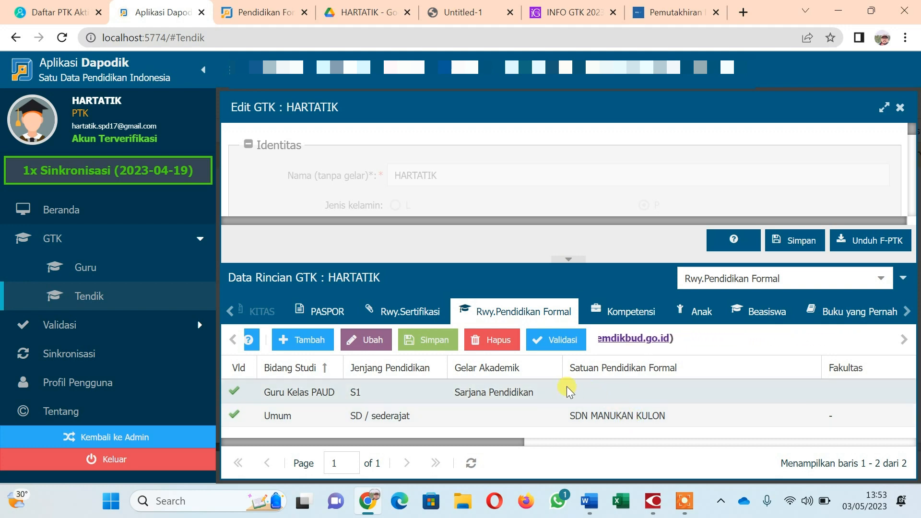
Switch to the portal's Pendidikan tab, scroll to Riwayat Pendidikan, and open the S1 record's options menu.
click(250, 12)
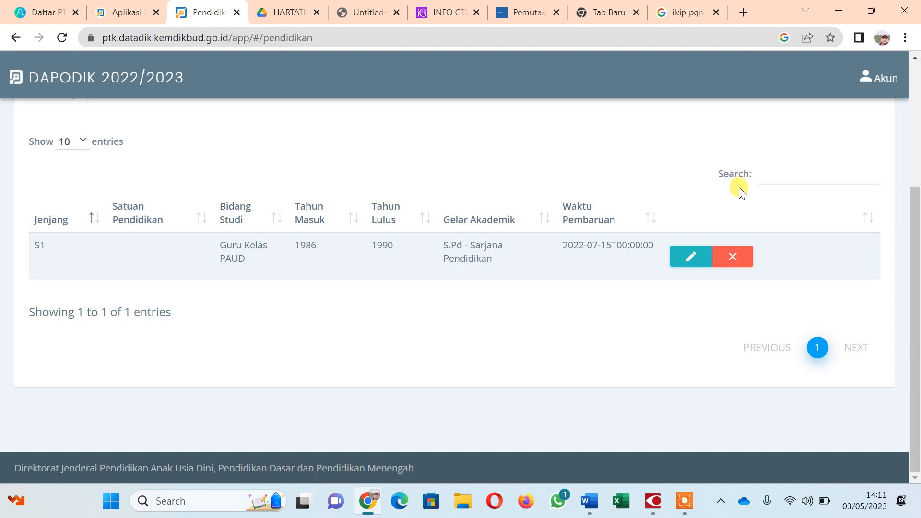
scroll(736, 195, up, 3)
scroll(734, 194, down, 3)
scroll(269, 238, up, 3)
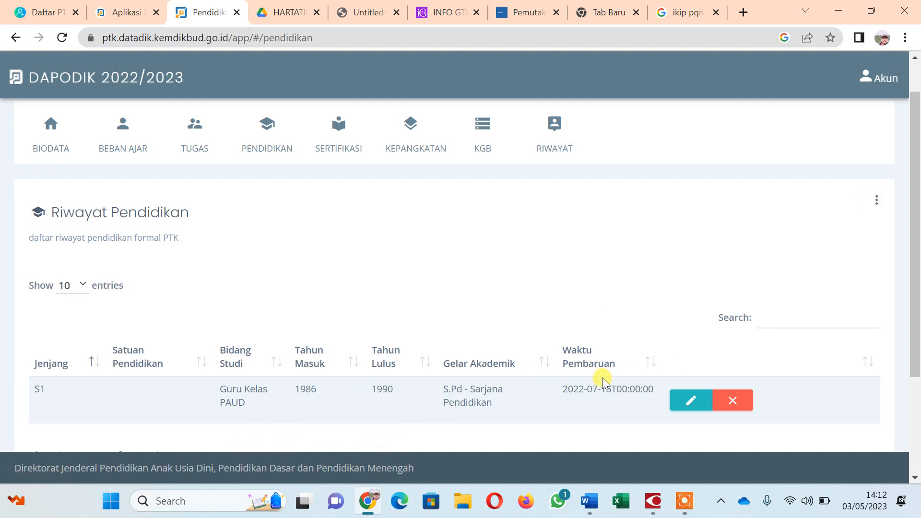
click(876, 201)
Start a new Tambah Riwayat entry and check its reference details in 036.docx.
click(850, 235)
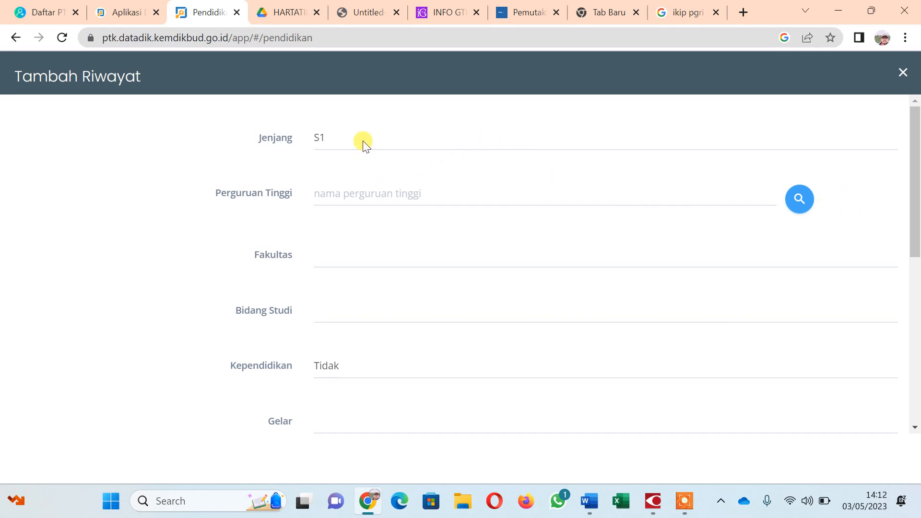
click(373, 195)
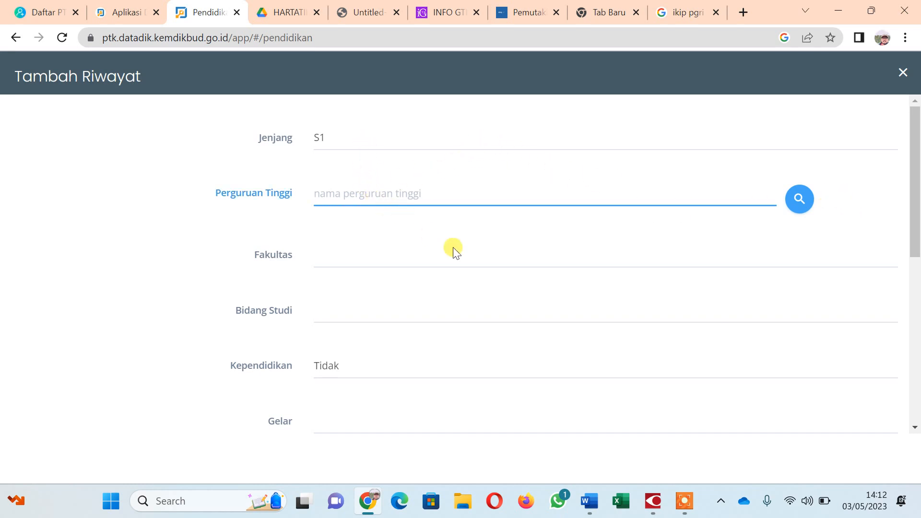
click(584, 502)
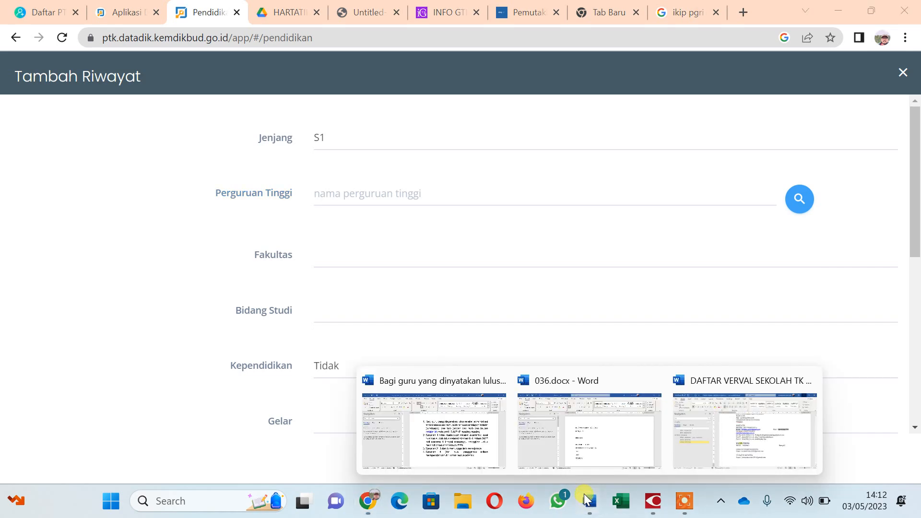
click(593, 459)
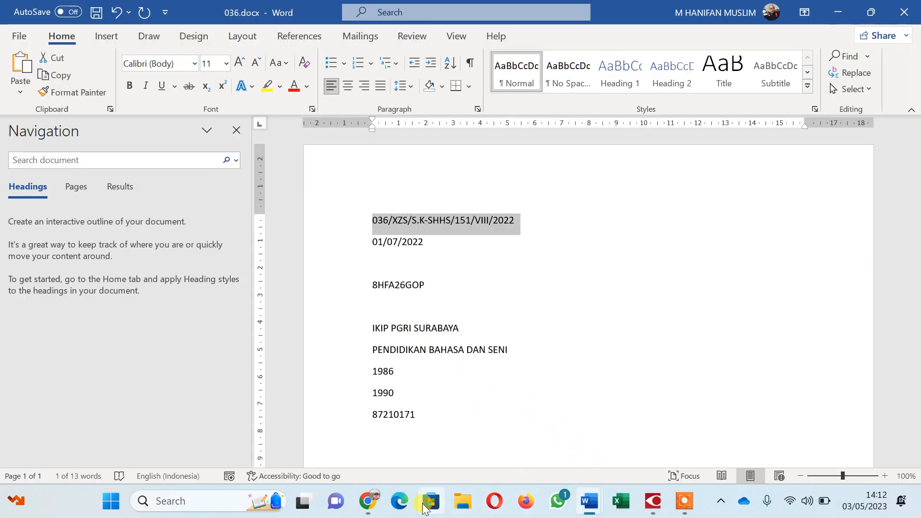
click(368, 501)
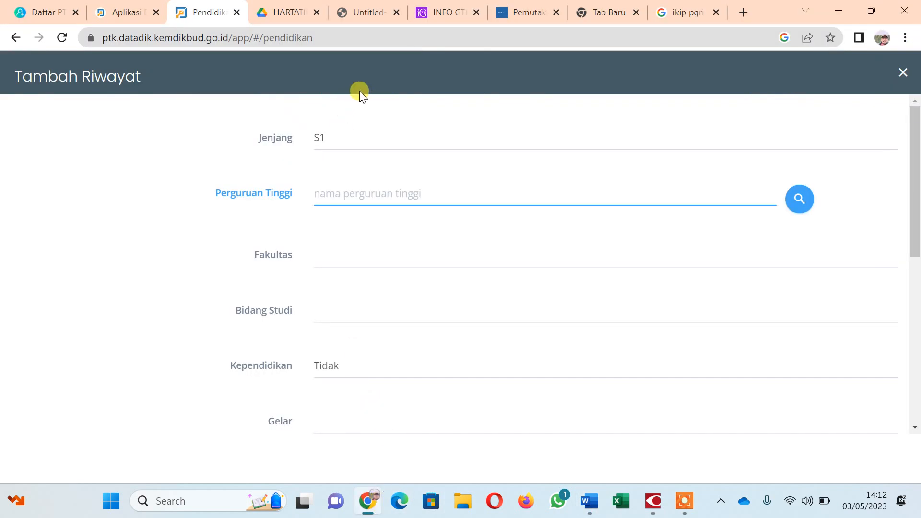
Search universities for 'PGRI ADI BUANA' and pick Universitas PGRI Adi Buana Surabaya.
click(798, 198)
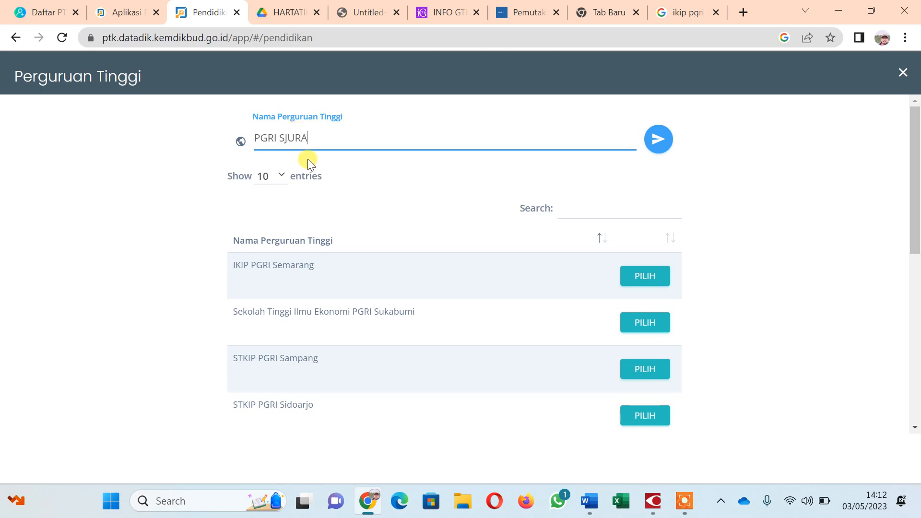
text(AB)
key(BackSpace)
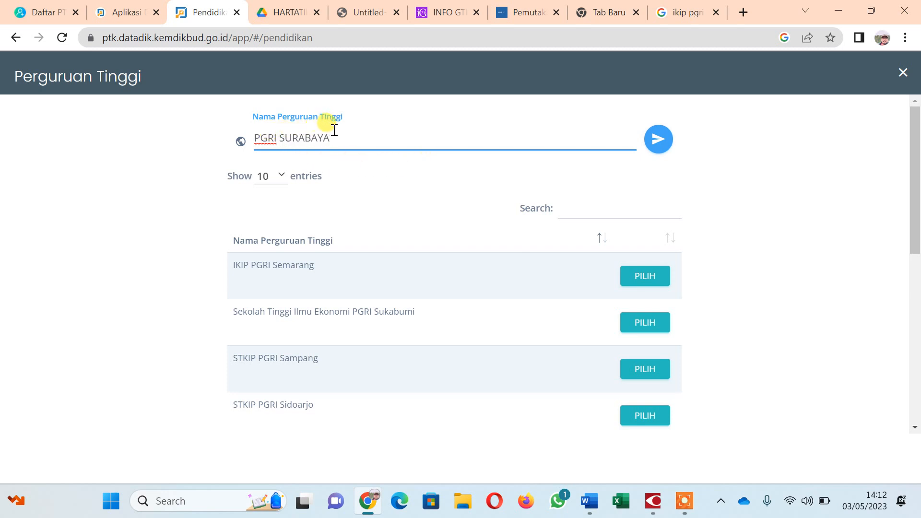
click(670, 149)
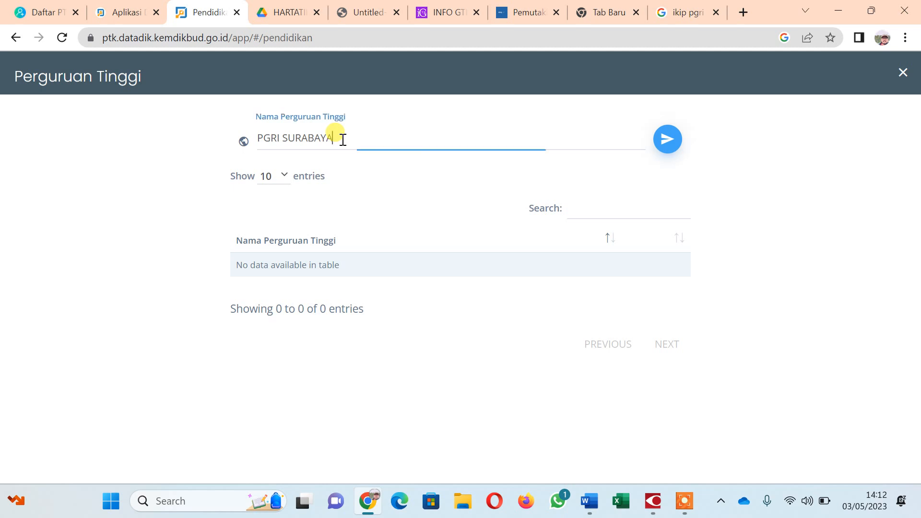
drag(344, 139, 296, 144)
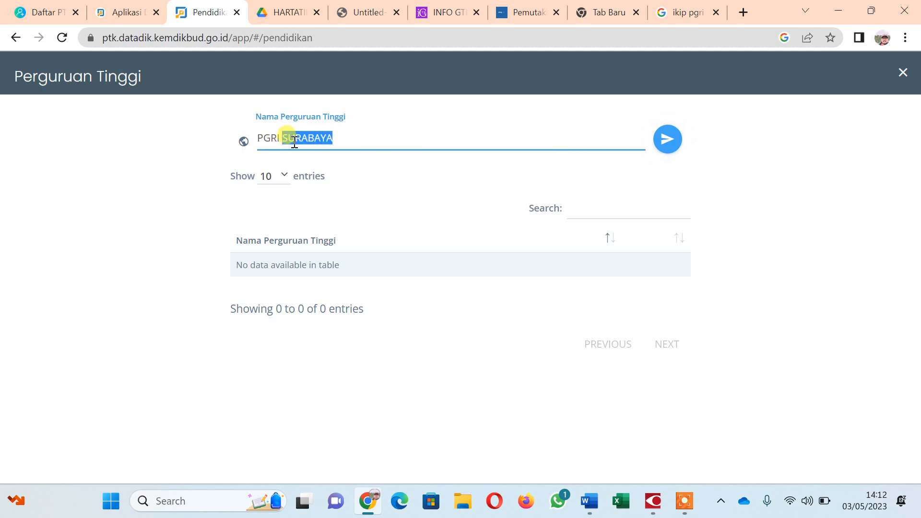
text(DI)
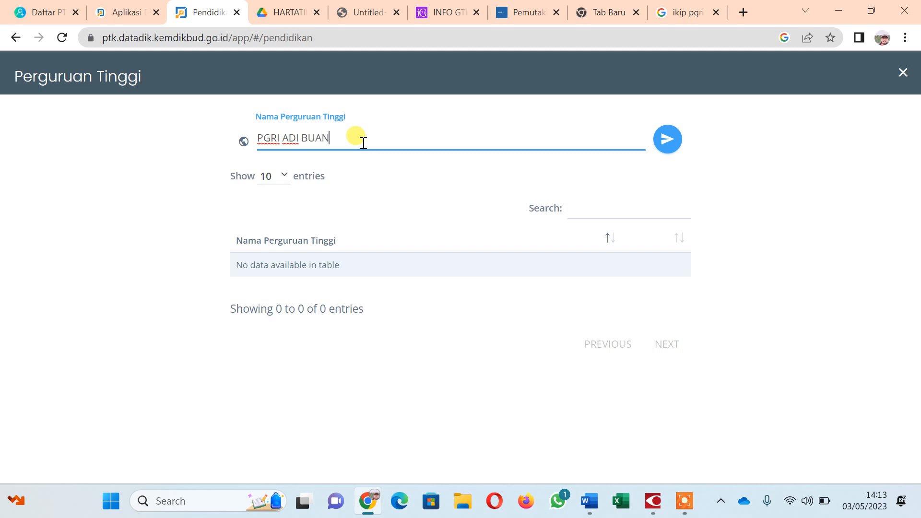
text(BUANA)
click(657, 146)
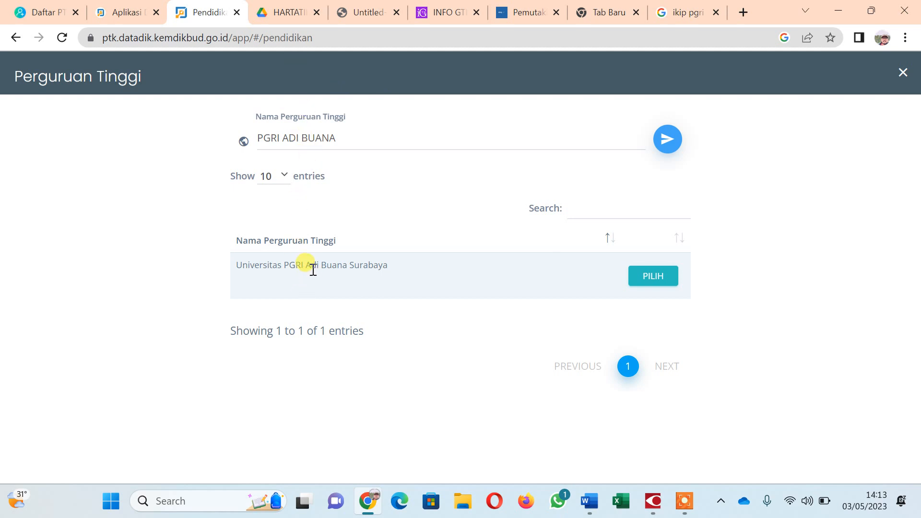
click(657, 276)
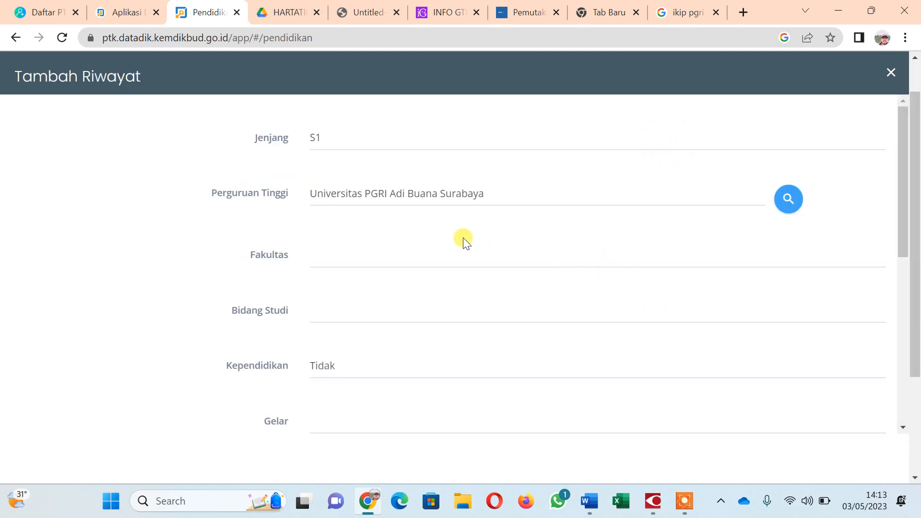
Choose Pendidikan Bahasa Indonesia from the Fakultas list.
click(372, 259)
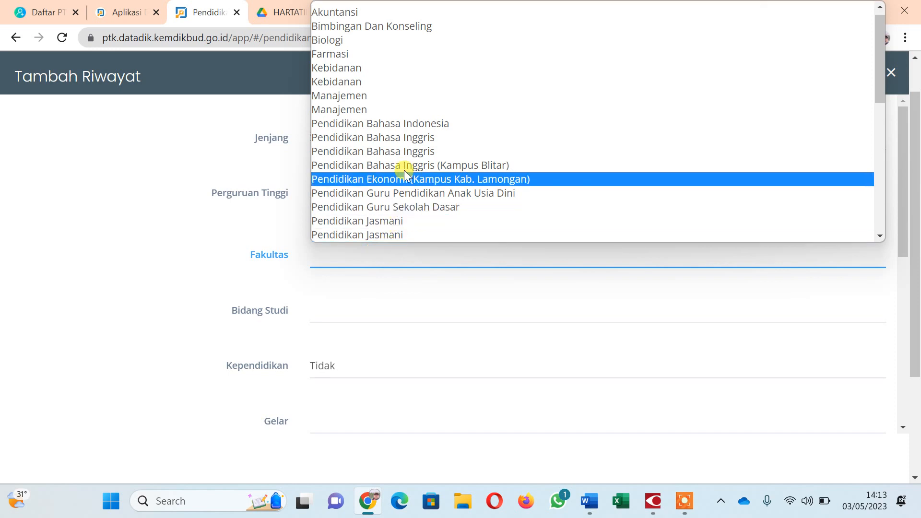
scroll(401, 150, down, 6)
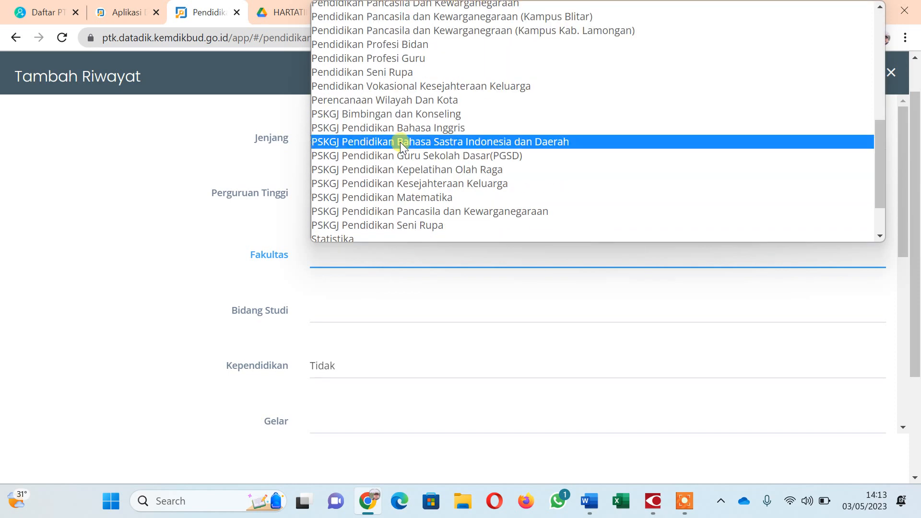
scroll(399, 138, down, 2)
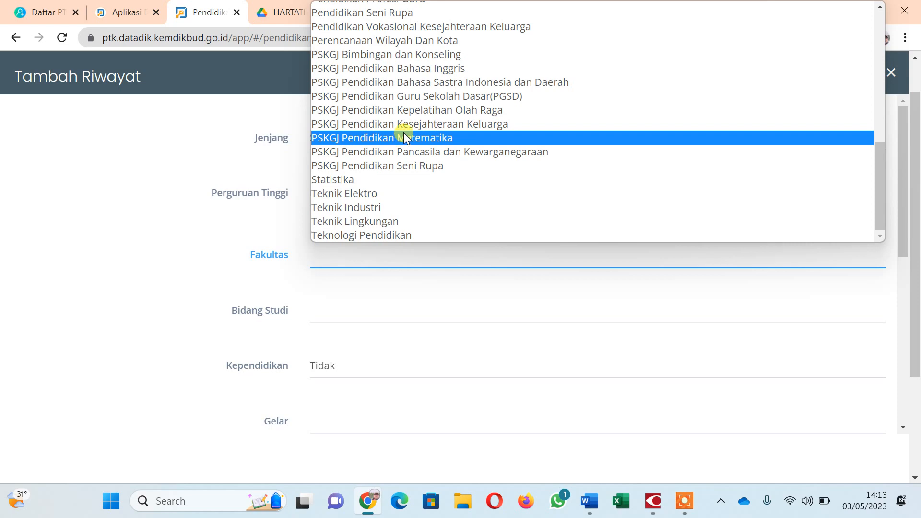
scroll(404, 125, up, 3)
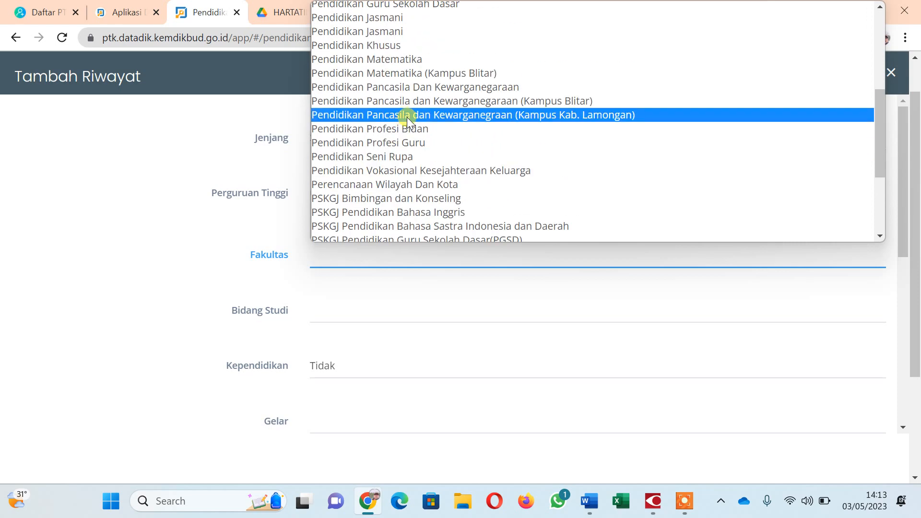
scroll(407, 114, up, 3)
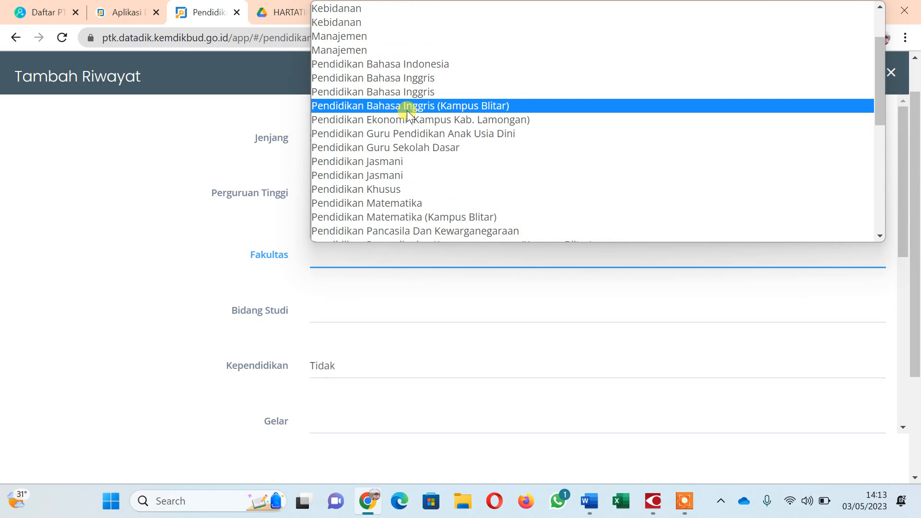
click(414, 62)
Choose Pendidikan Bahasa dan Sastra Indonesia from the Bidang Studi list.
scroll(424, 170, down, 3)
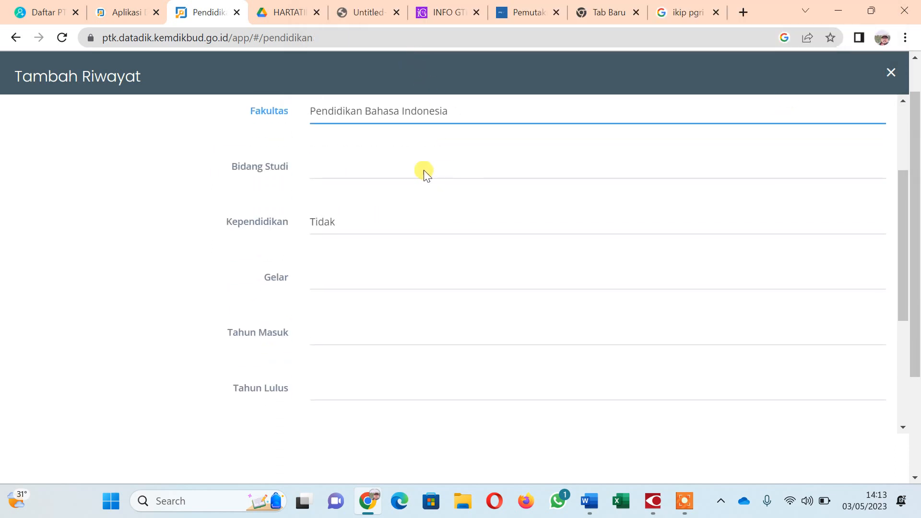
click(393, 166)
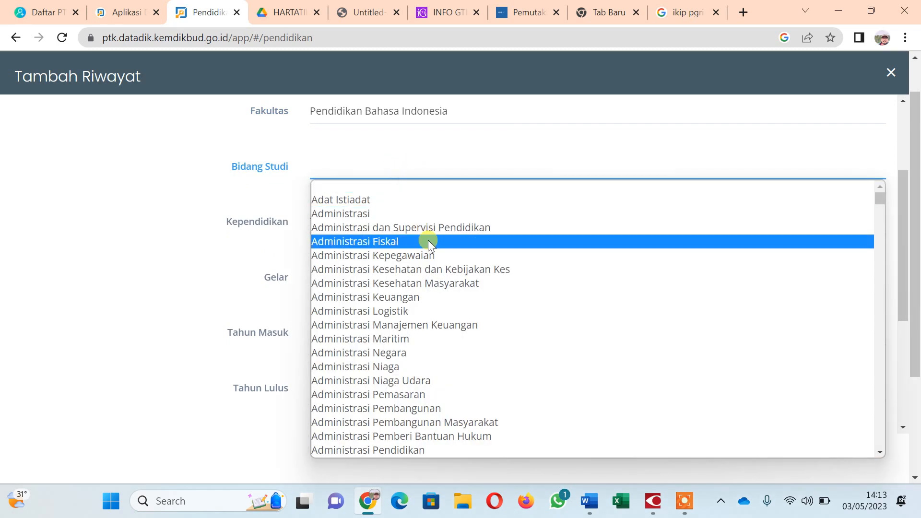
scroll(428, 241, down, 10)
scroll(467, 229, down, 5)
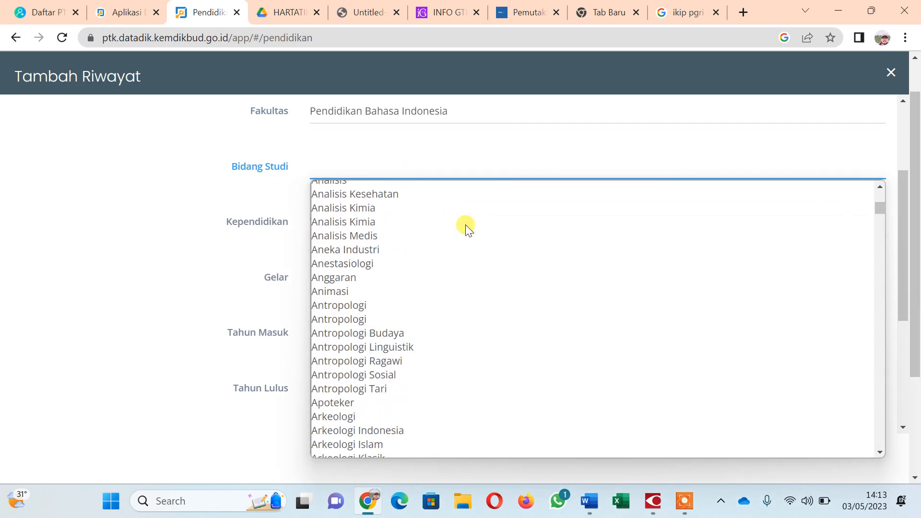
scroll(461, 239, down, 15)
scroll(459, 240, up, 3)
scroll(459, 243, up, 3)
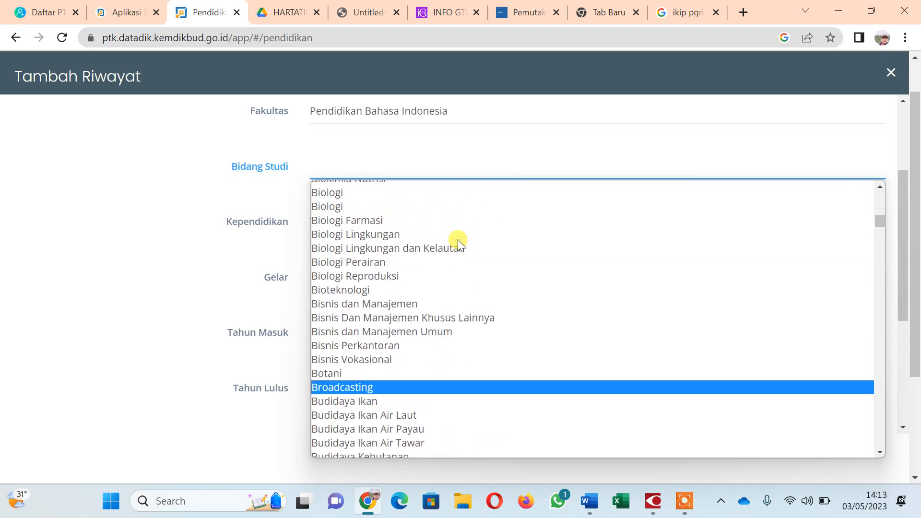
scroll(459, 243, up, 6)
scroll(457, 239, up, 6)
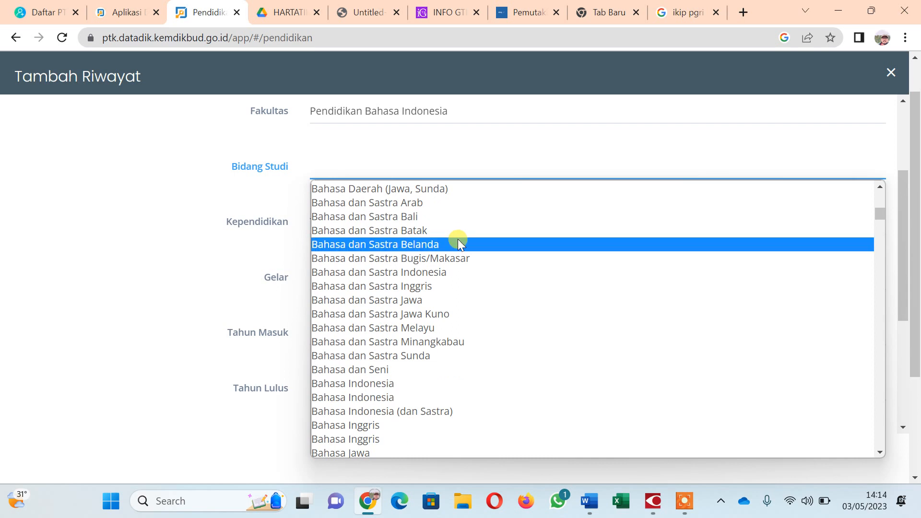
scroll(458, 242, up, 3)
scroll(458, 243, down, 3)
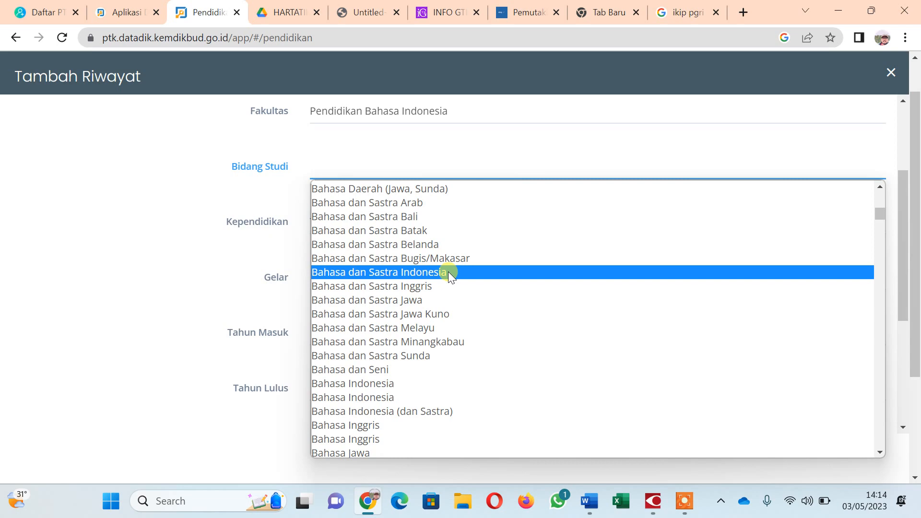
scroll(448, 272, down, 3)
scroll(448, 271, down, 6)
scroll(448, 271, down, 20)
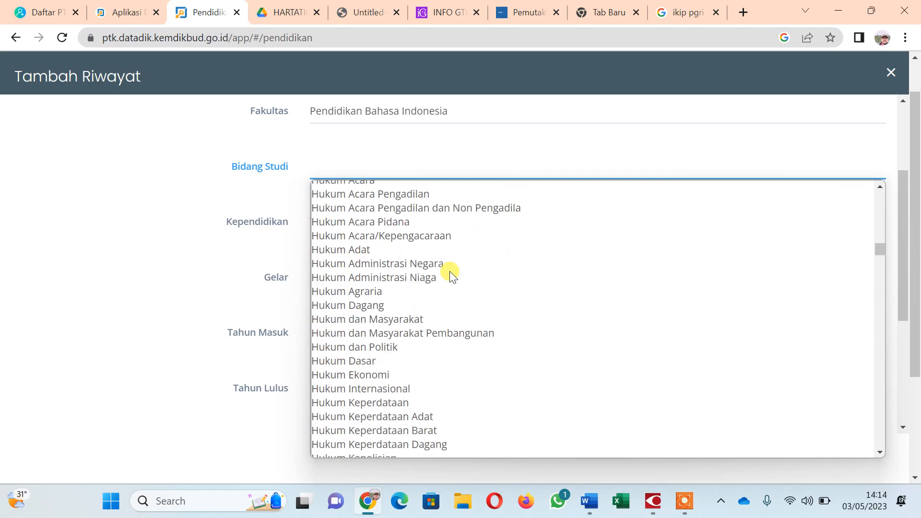
scroll(449, 278, down, 20)
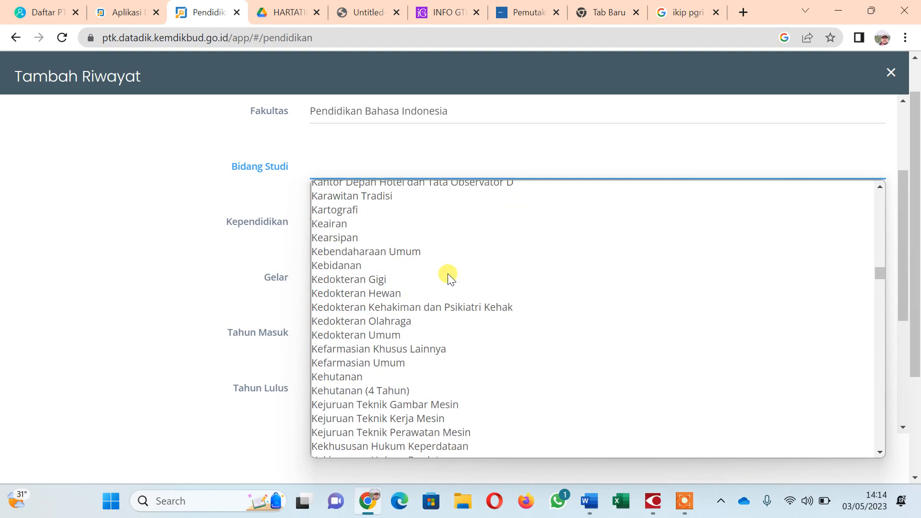
scroll(447, 278, down, 20)
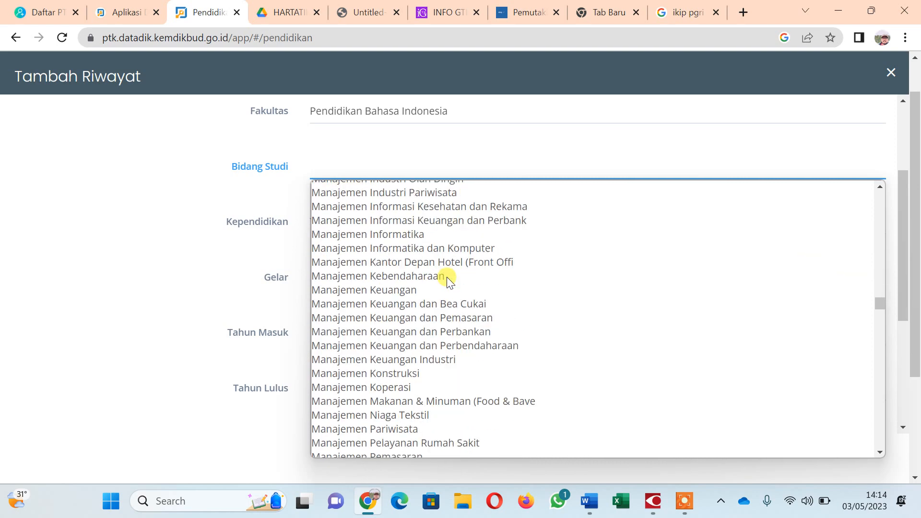
scroll(447, 279, down, 20)
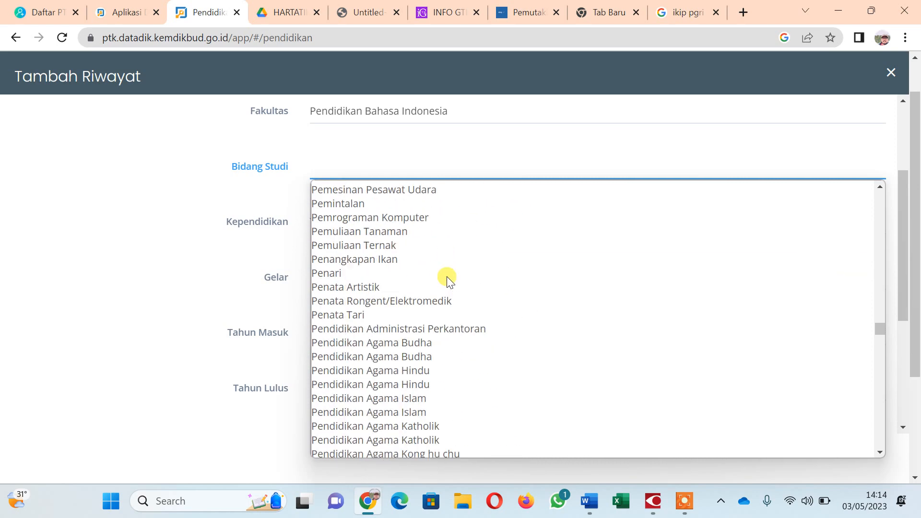
scroll(447, 278, down, 10)
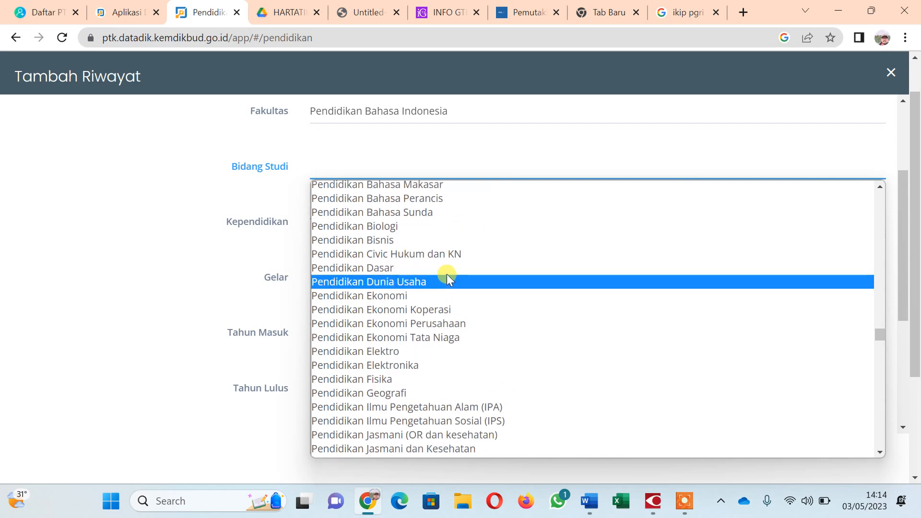
scroll(447, 273, up, 10)
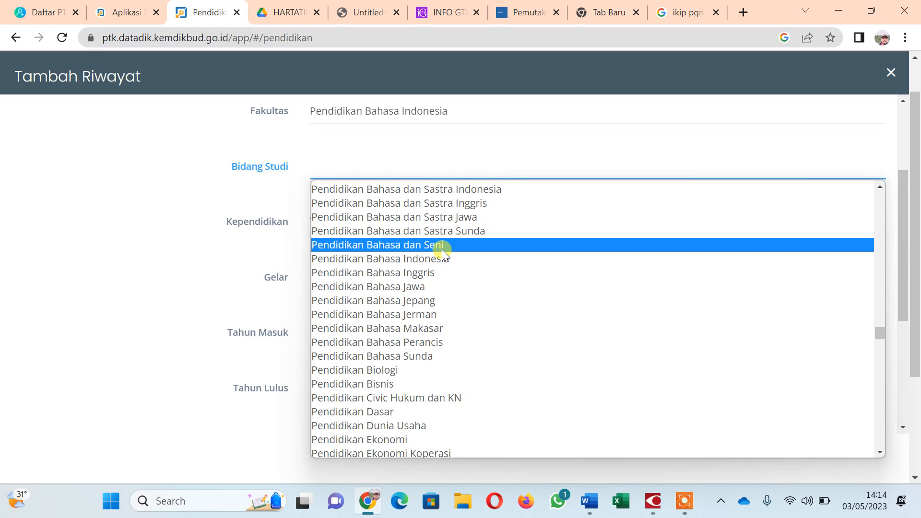
click(455, 189)
Set Kependidikan to Ya and Gelar to Sarjana Pendidikan (S.Pd).
click(374, 230)
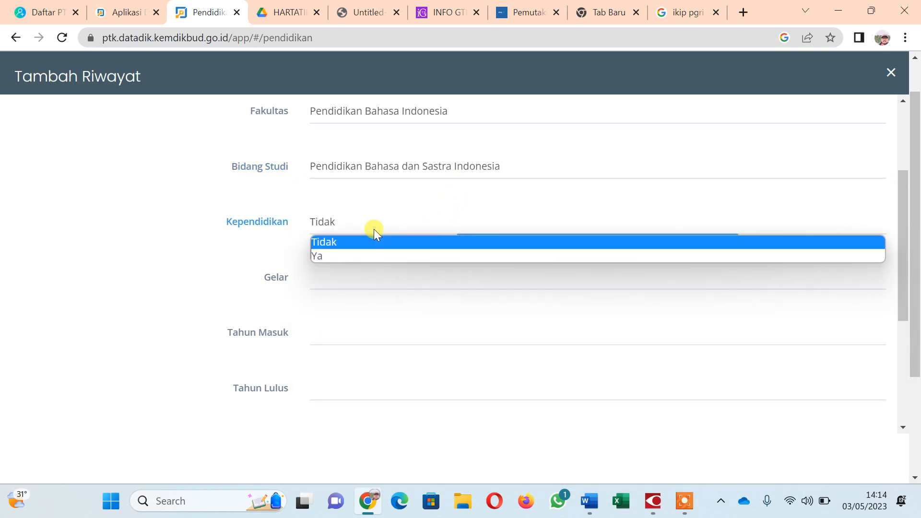
click(363, 255)
click(360, 276)
scroll(391, 192, down, 10)
scroll(389, 196, down, 10)
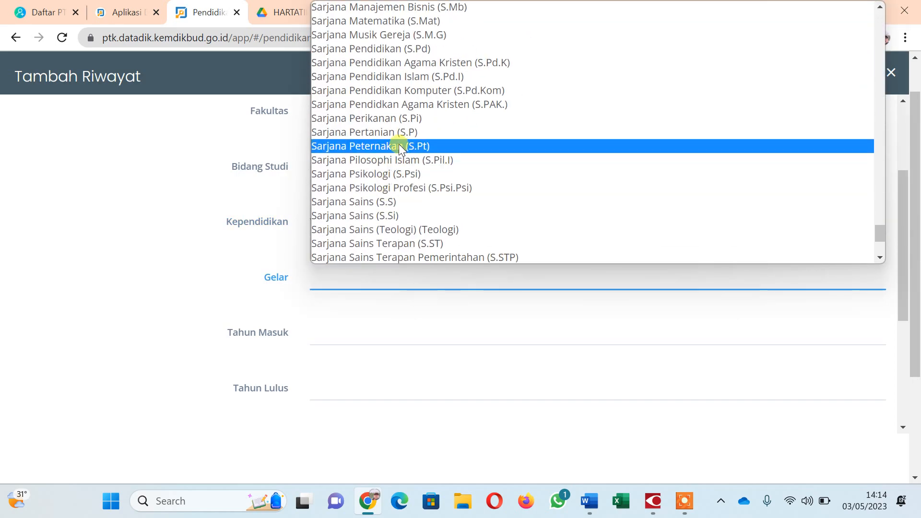
click(406, 48)
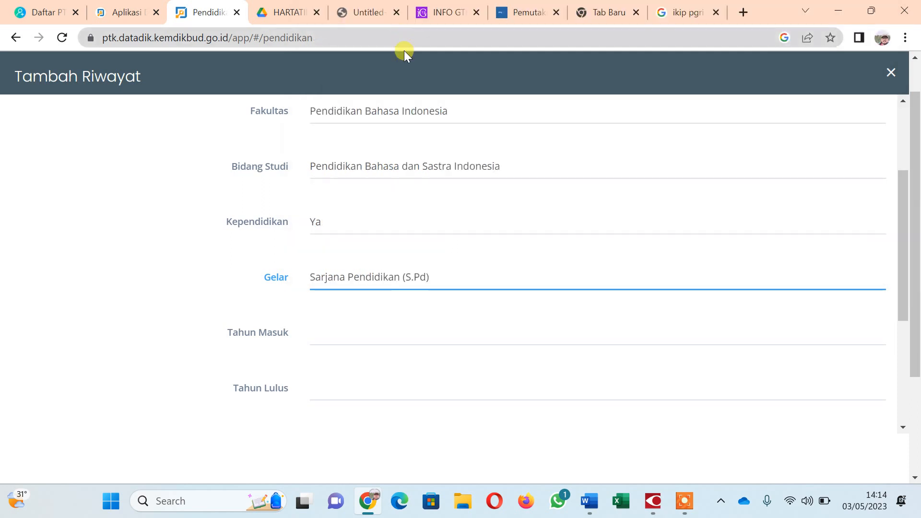
Enter Tahun Masuk 1986 and Tahun Lulus 1990.
scroll(350, 308, down, 3)
click(324, 189)
text(1986)
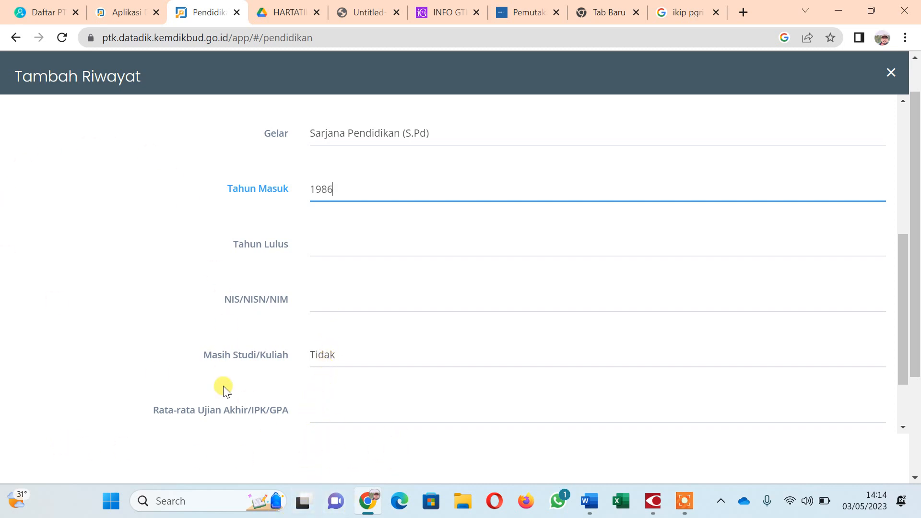
click(357, 247)
text(199)
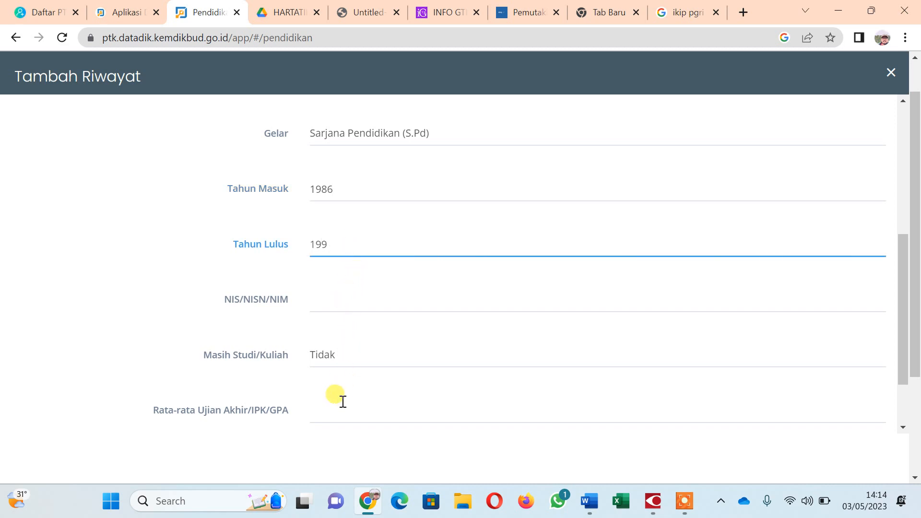
text(2)
key(BackSpace)
text(0)
Copy the student number from the 036.docx notes in Word.
click(321, 298)
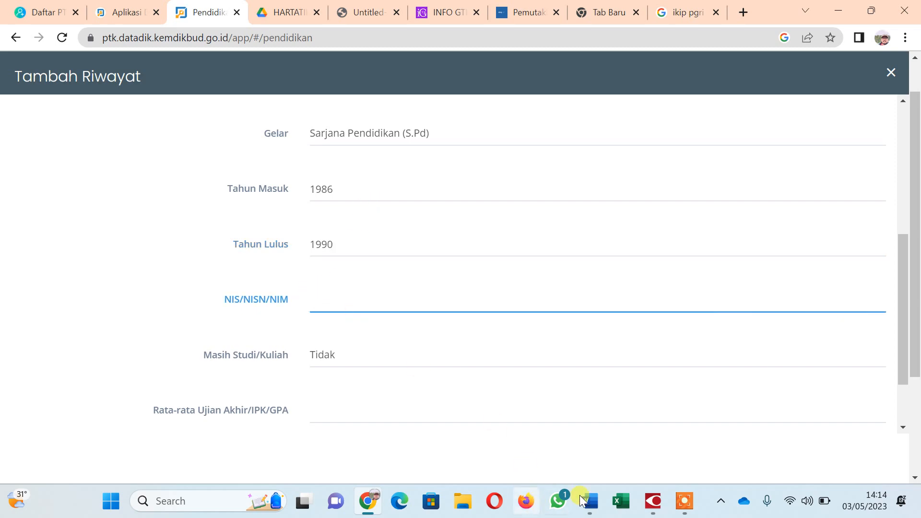
mouse_move(594, 505)
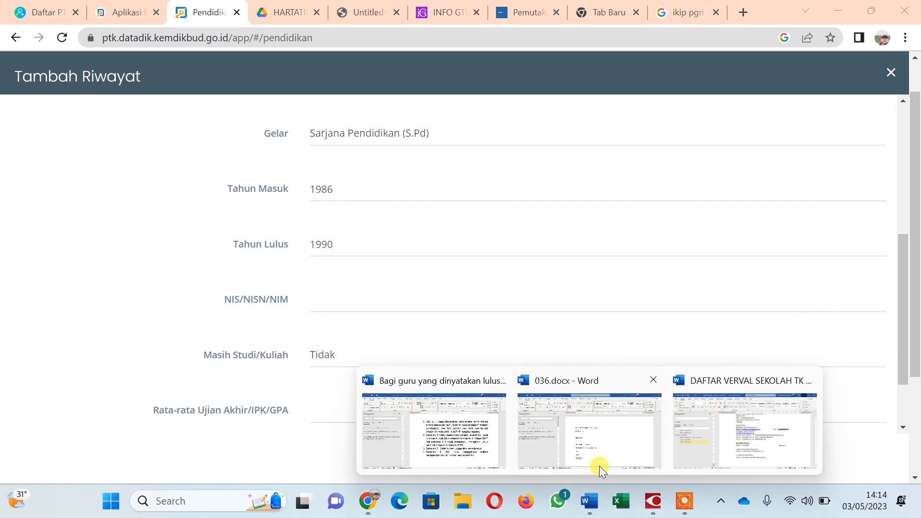
click(599, 466)
drag(367, 413, 415, 413)
key(ctrl+c)
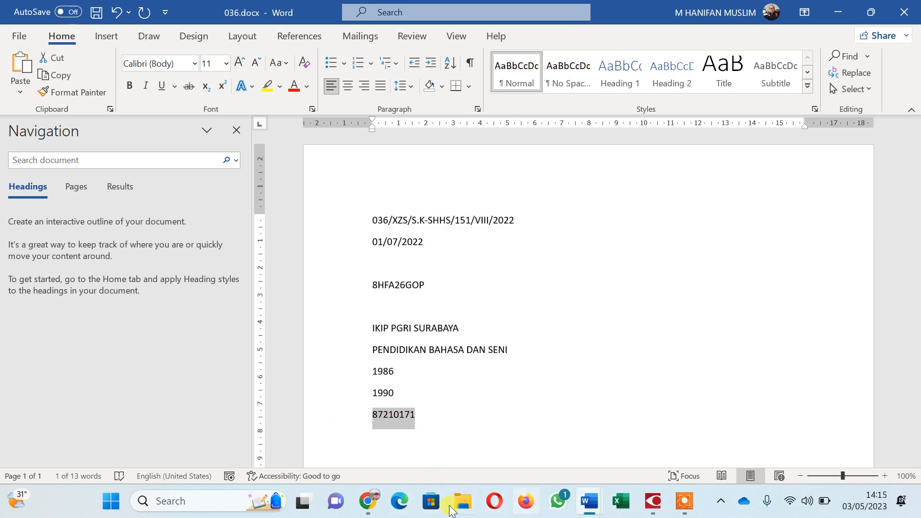
click(373, 504)
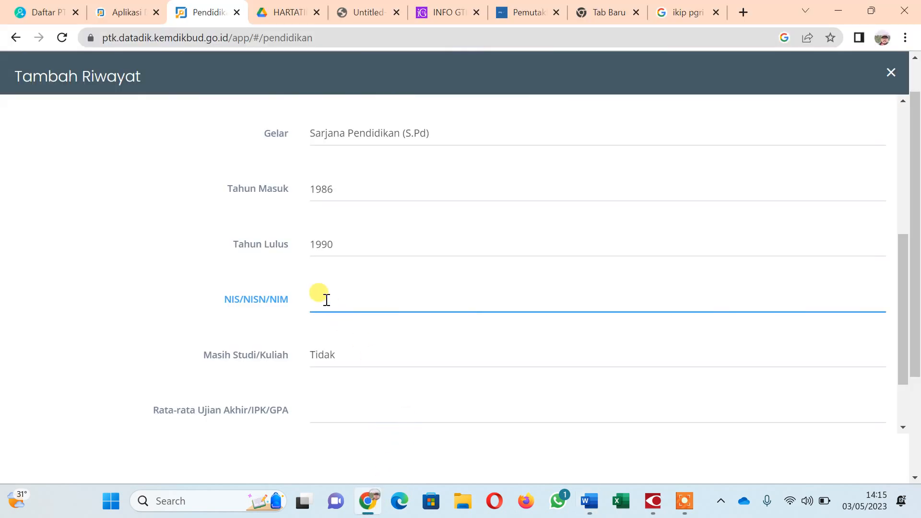
Paste the student number, enter GPA 3.3, and save the new S1 education entry.
key(ctrl+v)
scroll(341, 361, down, 2)
click(340, 341)
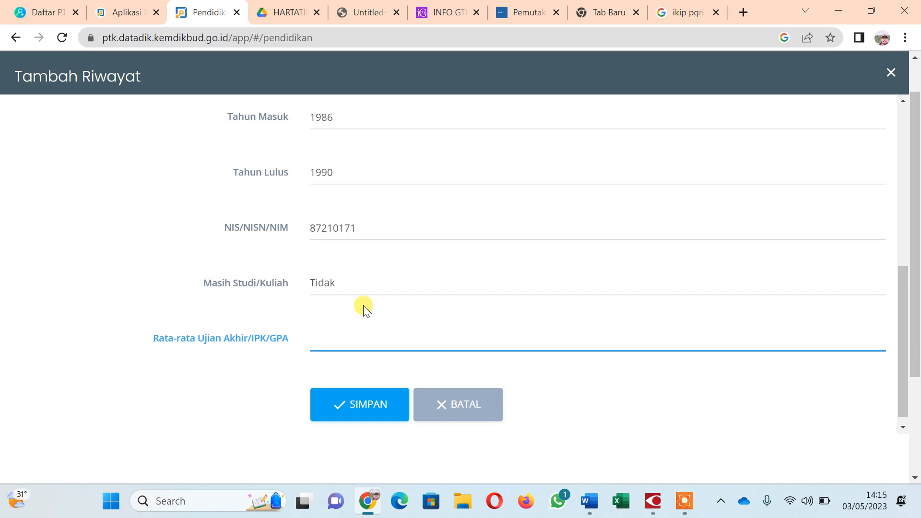
text(.5)
click(363, 401)
key(BackSpace)
text(3)
click(370, 406)
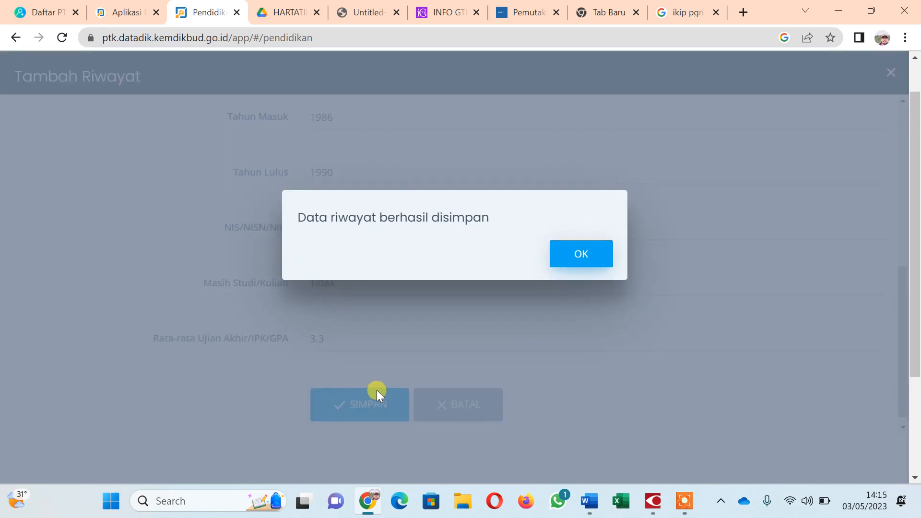
Dismiss the save confirmation and scroll down to the Riwayat Pendidikan table.
click(579, 253)
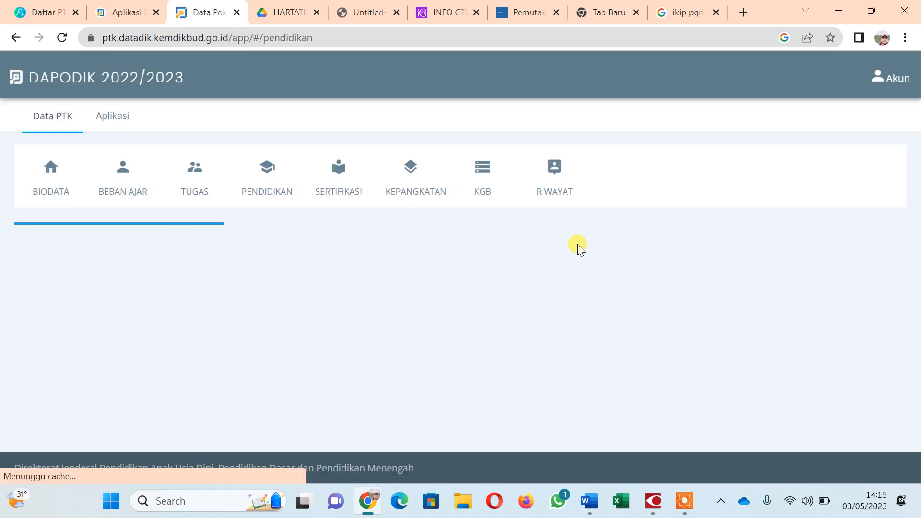
scroll(568, 219, down, 5)
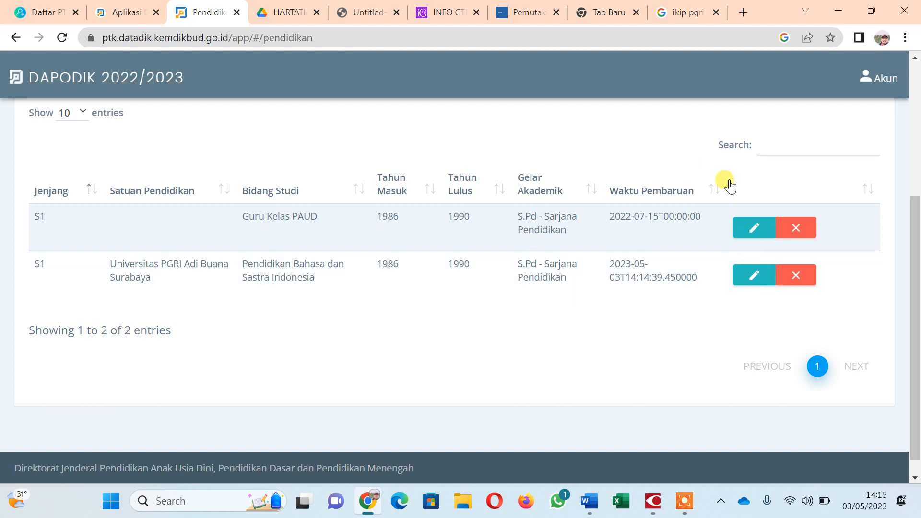
Delete the old S1 Guru Kelas PAUD row, leaving only the Universitas PGRI Adi Buana Surabaya record.
click(799, 230)
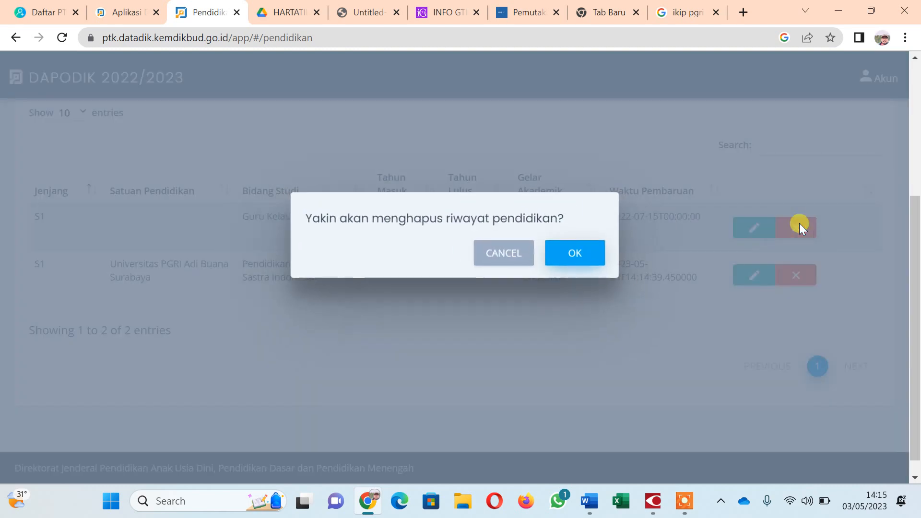
click(578, 254)
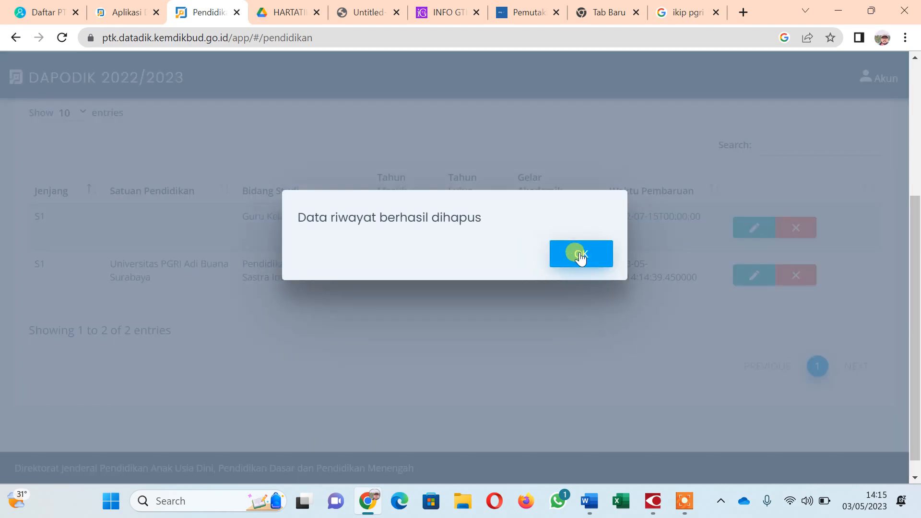
click(579, 253)
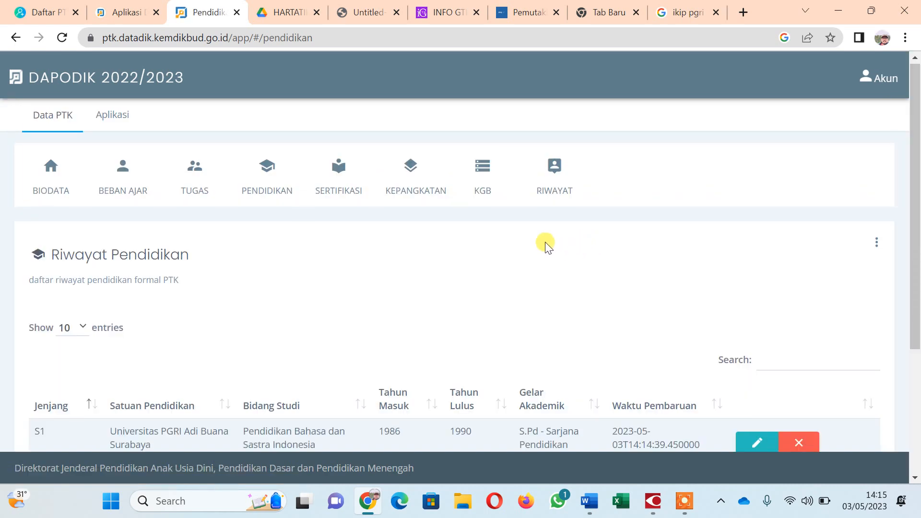
scroll(479, 234, down, 4)
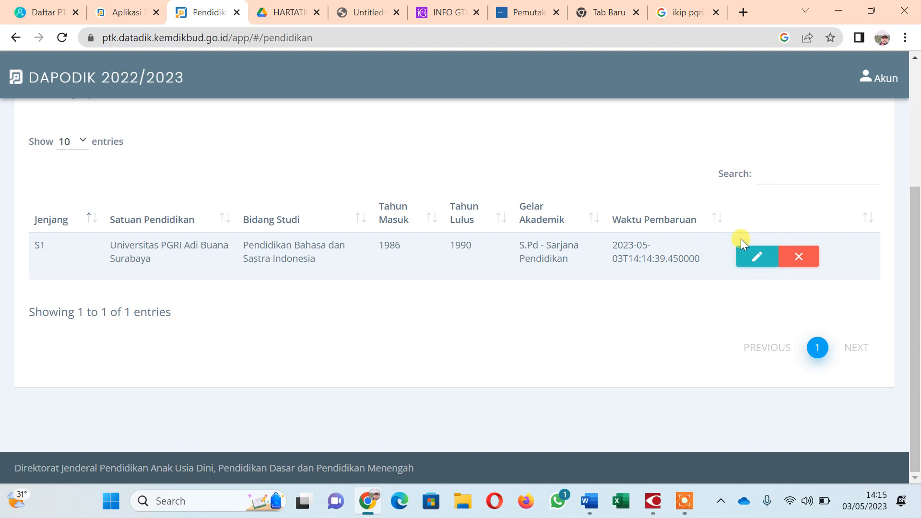
scroll(711, 165, up, 2)
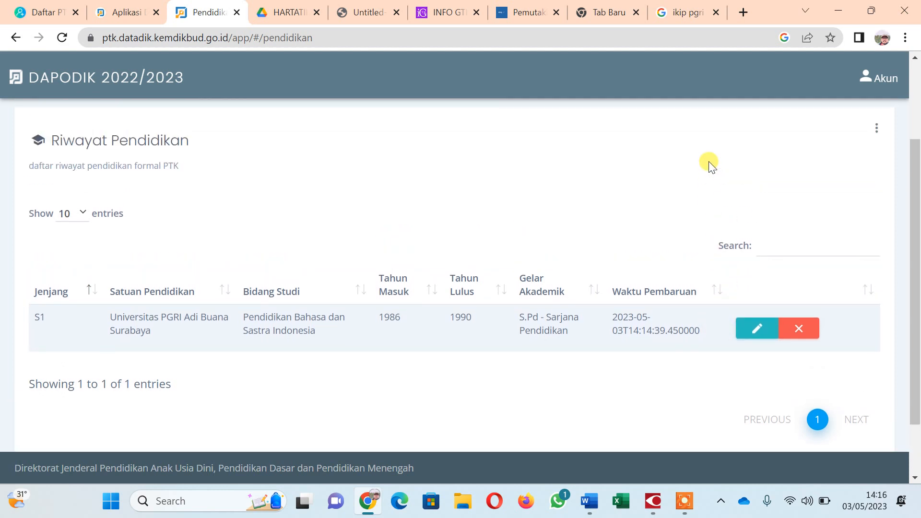
mouse_move(687, 504)
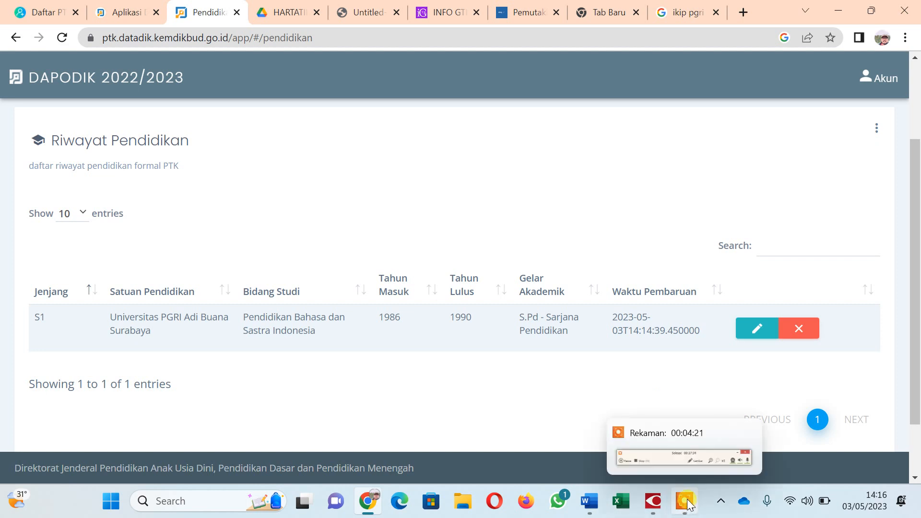
Bring the data-update circular forward in ABBYY FineReader and scroll to the list of data to update.
click(687, 504)
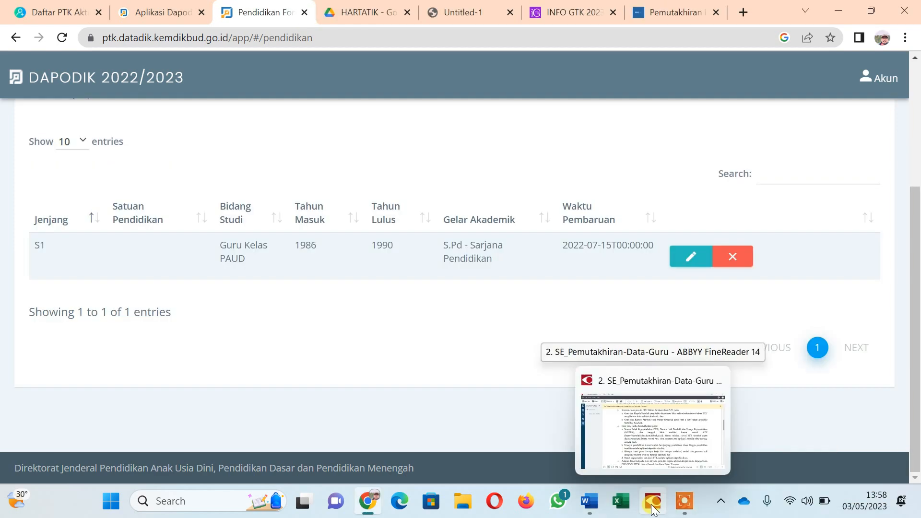
click(652, 509)
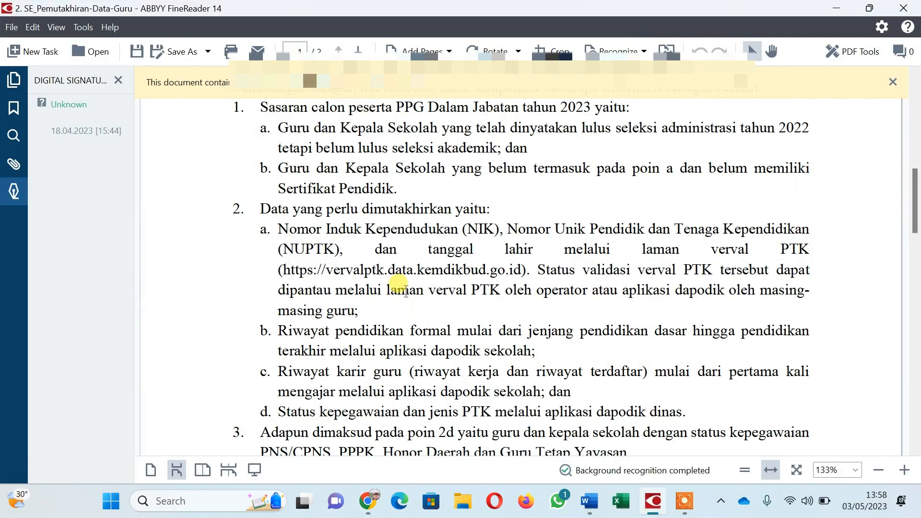
scroll(402, 253, down, 1)
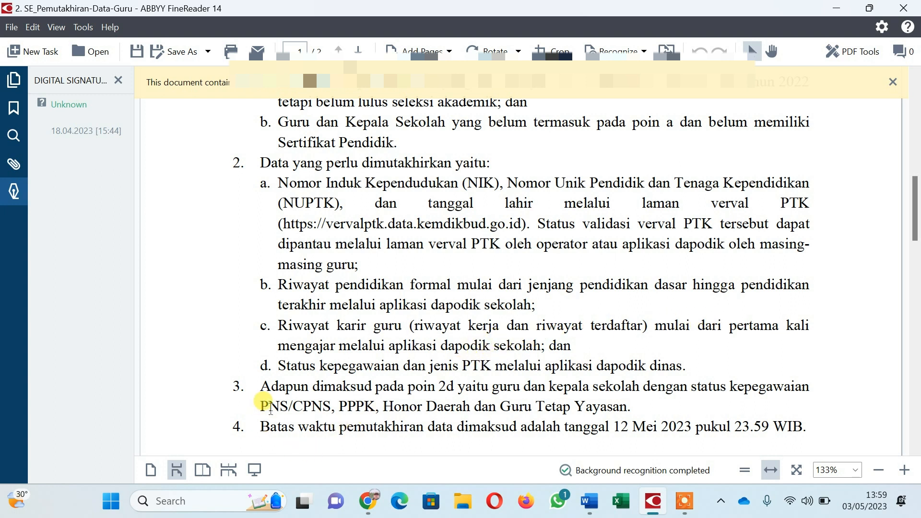
Return to the Aplikasi Dapodik tab in Chrome and scroll down the teacher's Edit GTK form.
click(368, 500)
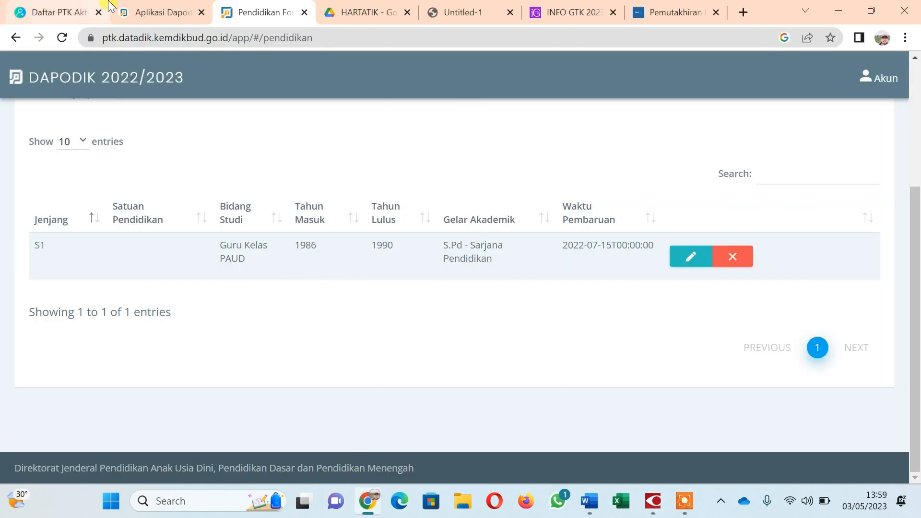
click(158, 10)
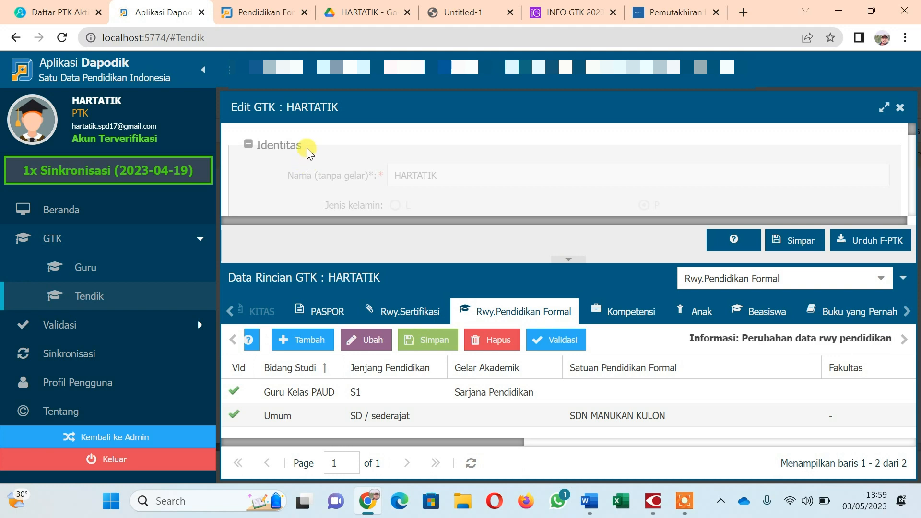
scroll(306, 148, down, 10)
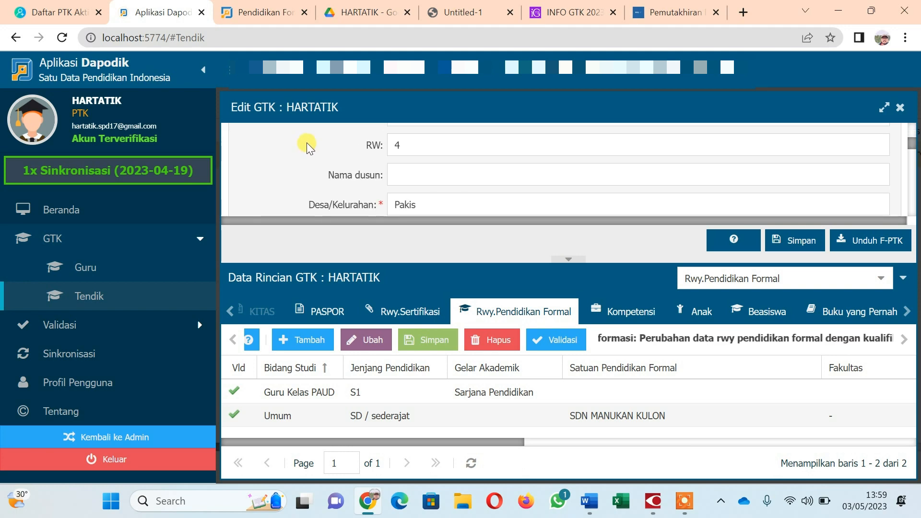
scroll(306, 137, down, 5)
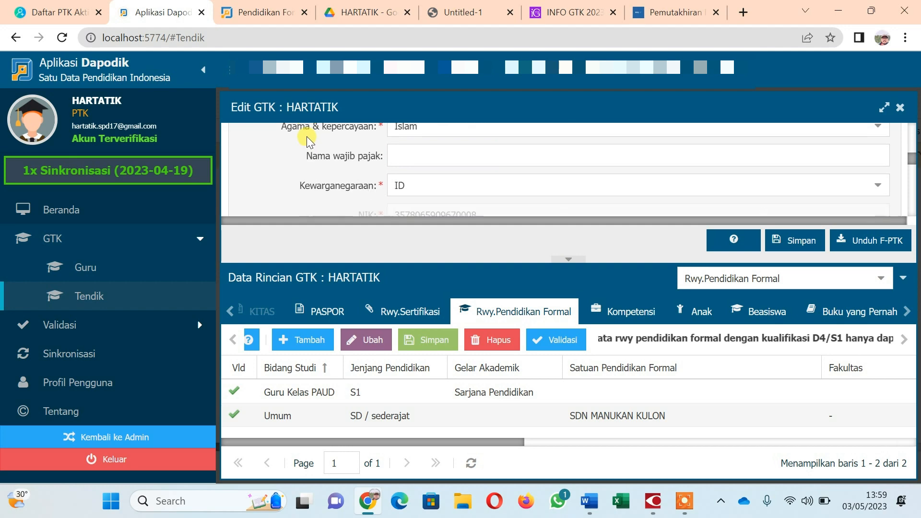
scroll(305, 133, down, 3)
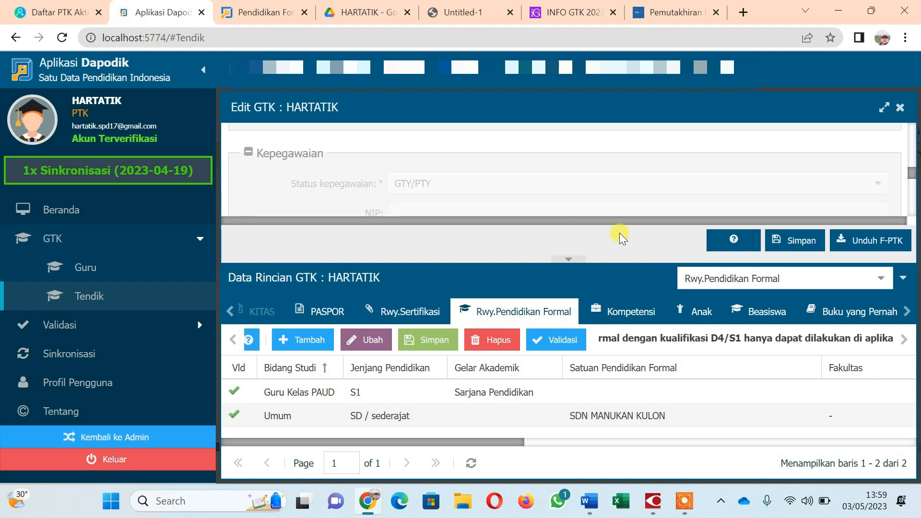
click(567, 258)
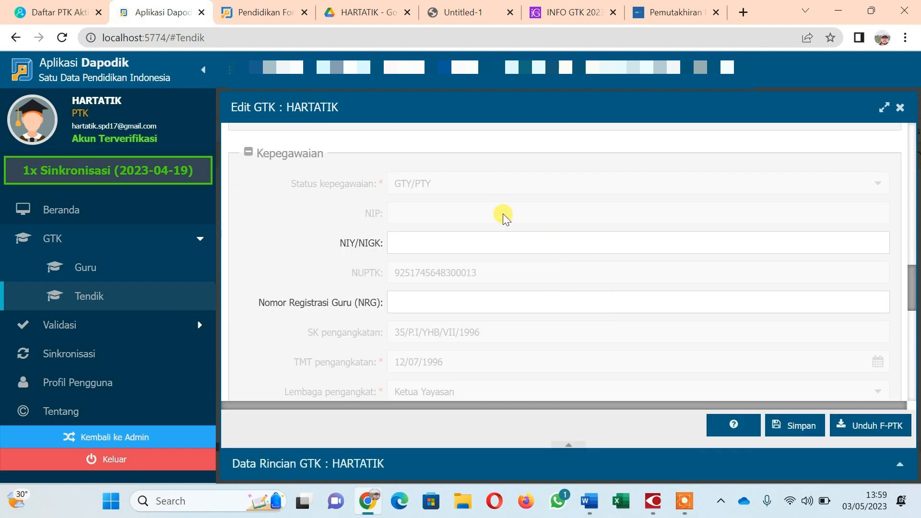
scroll(503, 214, down, 2)
scroll(502, 214, down, 8)
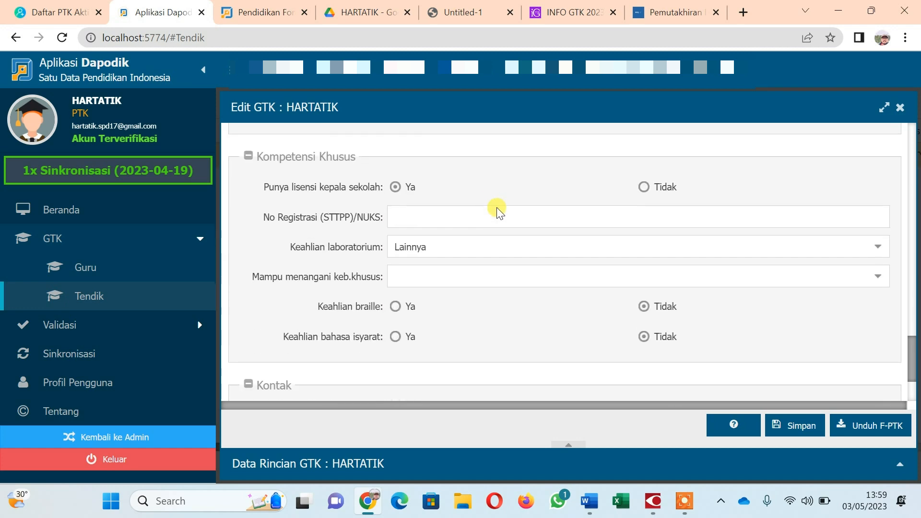
scroll(496, 208, up, 8)
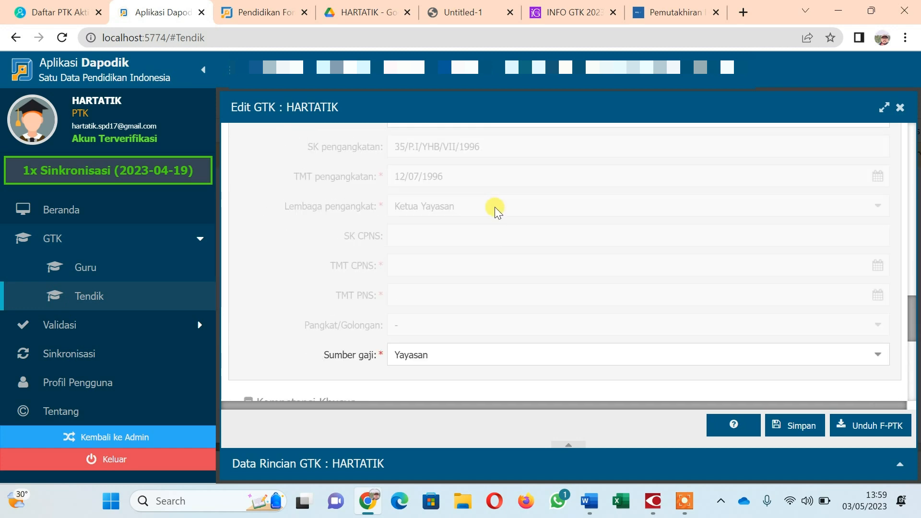
scroll(494, 206, up, 3)
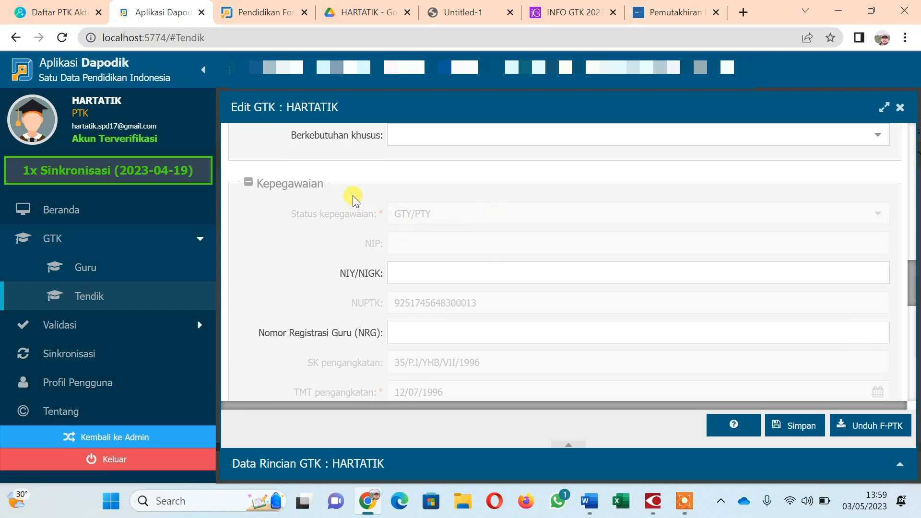
scroll(353, 195, down, 5)
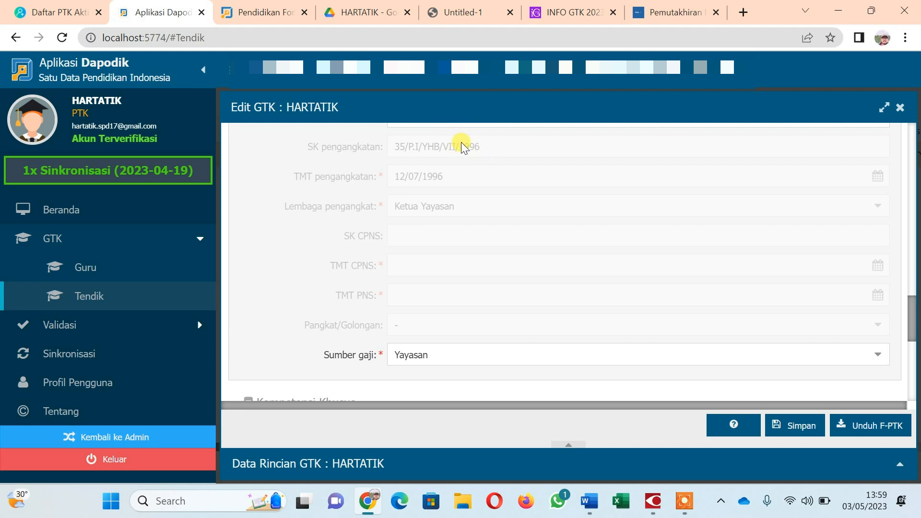
scroll(461, 151, up, 2)
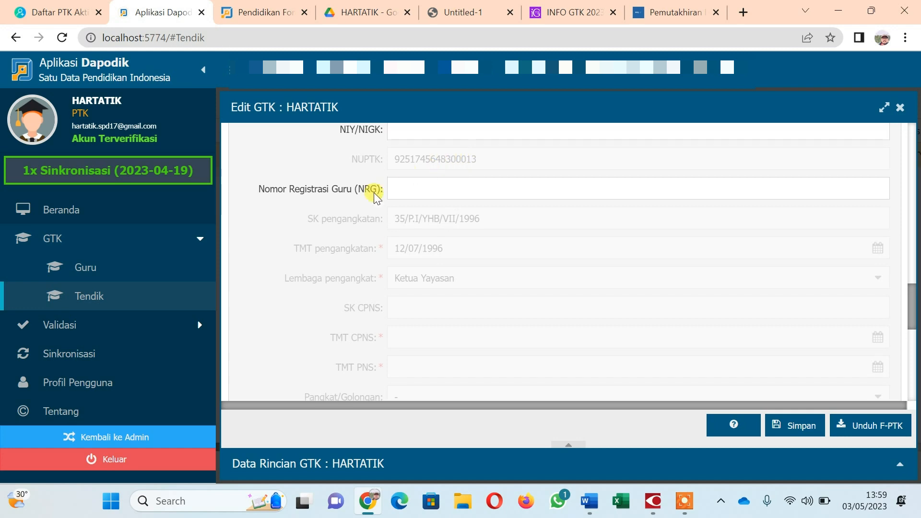
scroll(318, 207, up, 1)
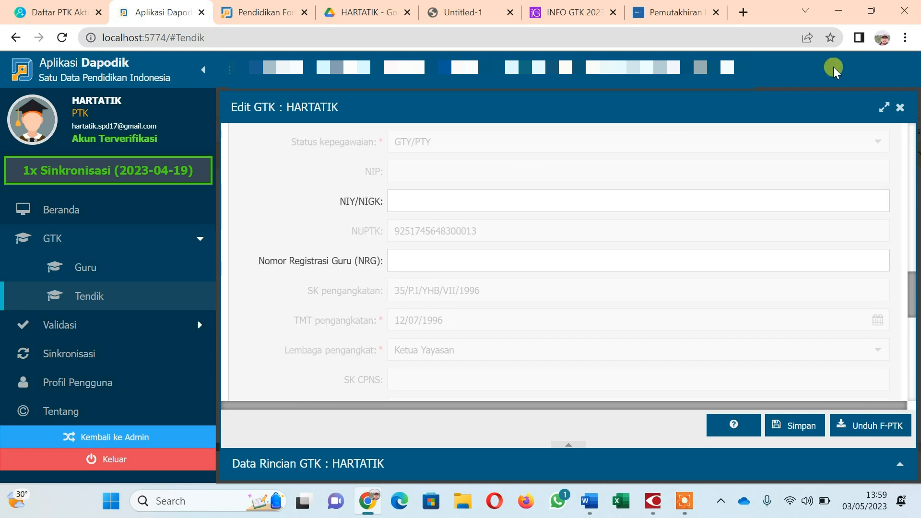
Close Edit GTK, review the Kepala Sekolah assignment dated 01/07/2022, then reopen the record with Ubah.
click(899, 109)
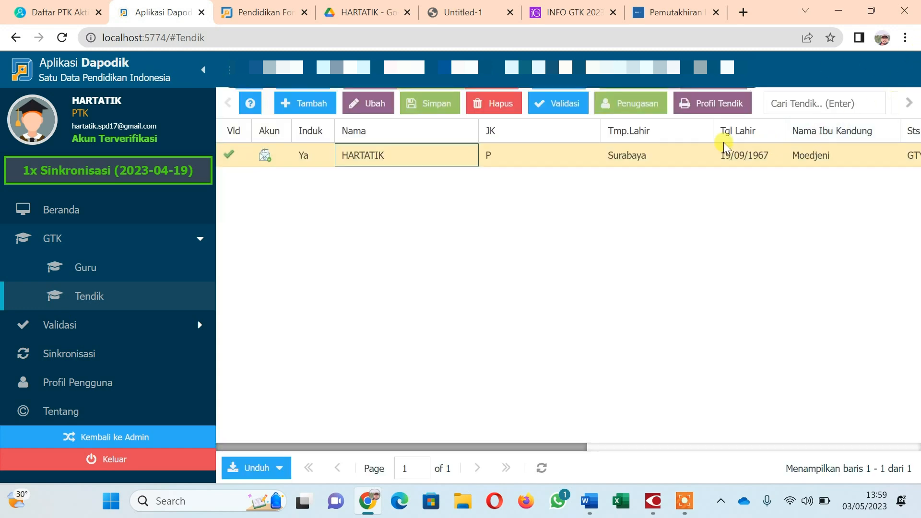
click(640, 110)
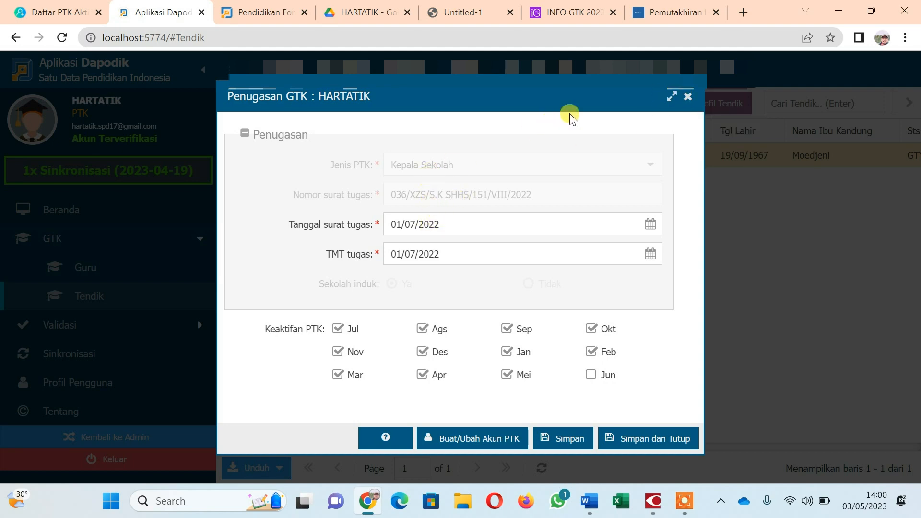
click(688, 98)
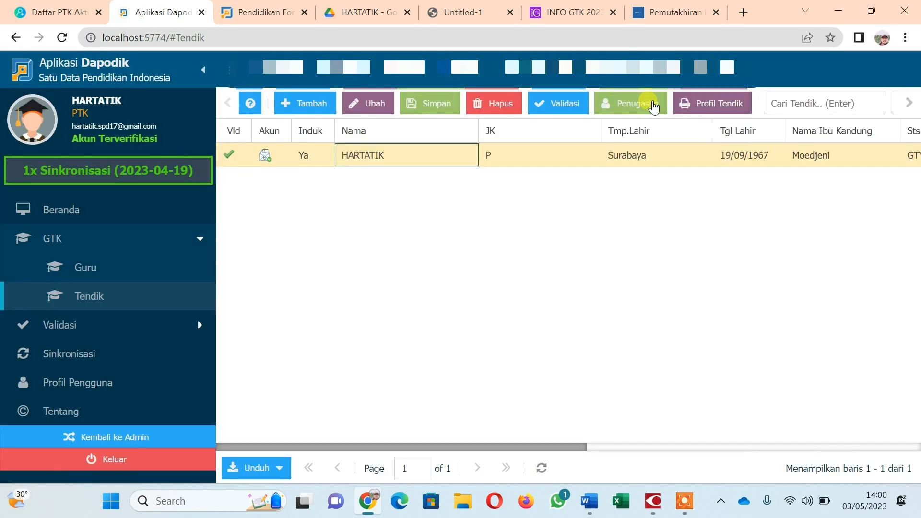
click(375, 103)
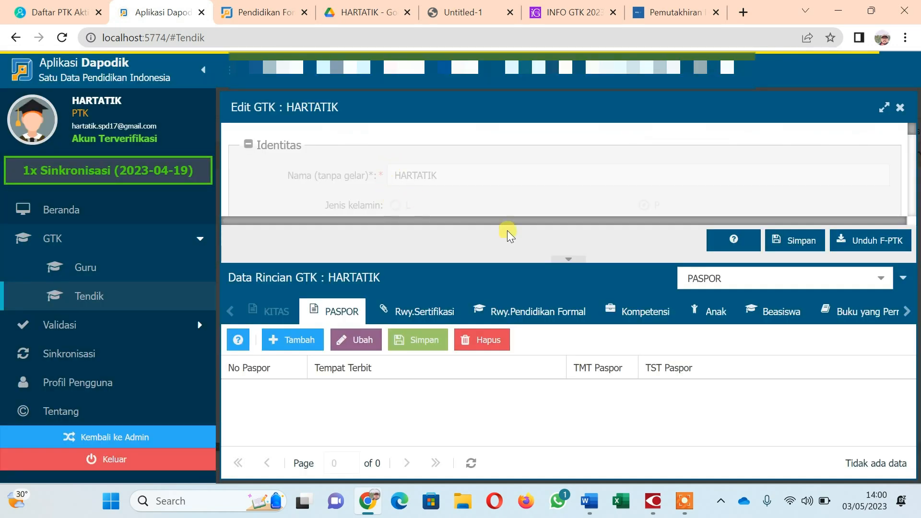
Collapse Data Rincian, look through the Kepegawaian fields, then close the Edit GTK form.
click(562, 262)
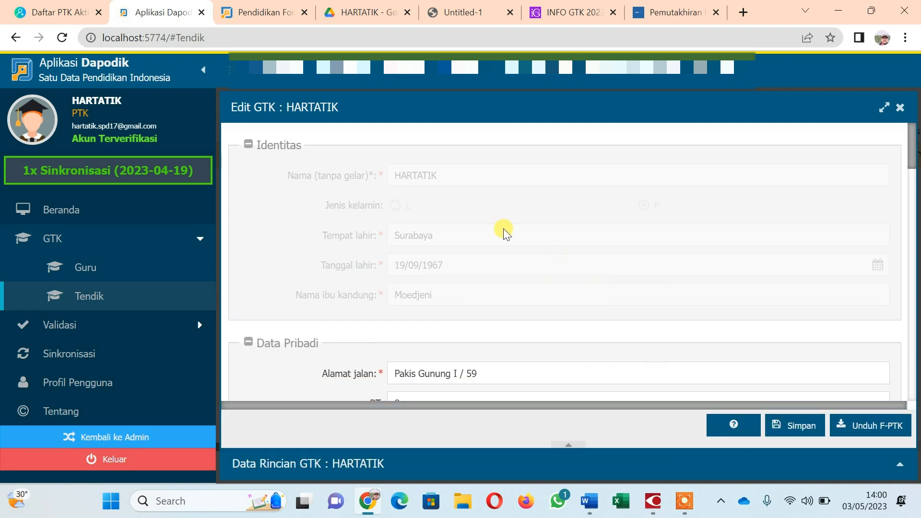
scroll(502, 229, down, 20)
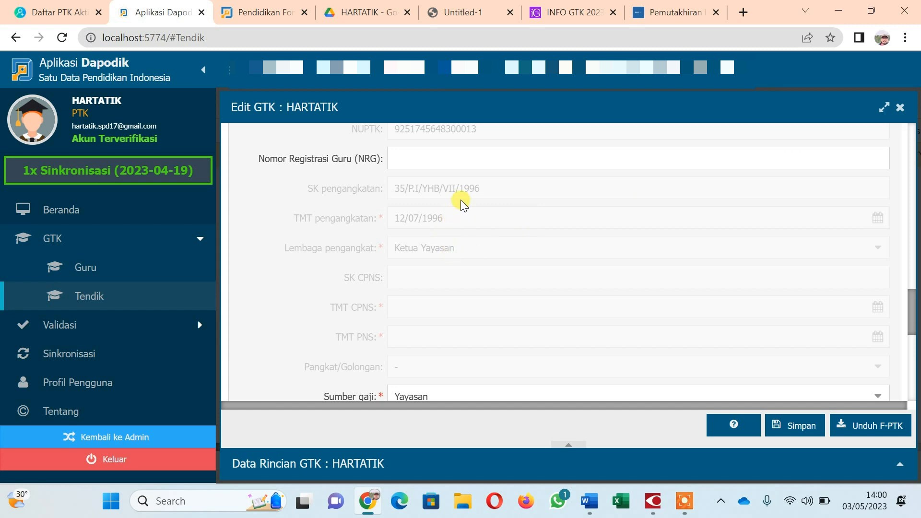
scroll(435, 206, up, 5)
scroll(432, 209, down, 3)
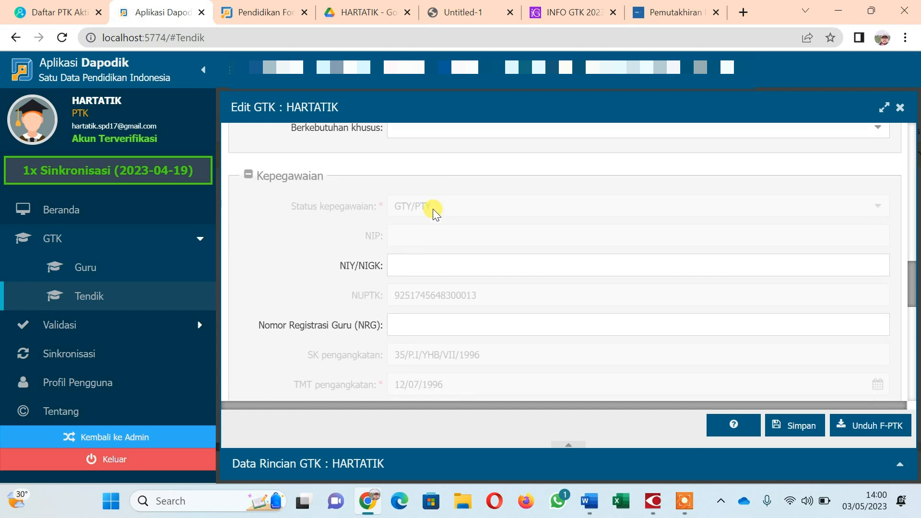
click(892, 107)
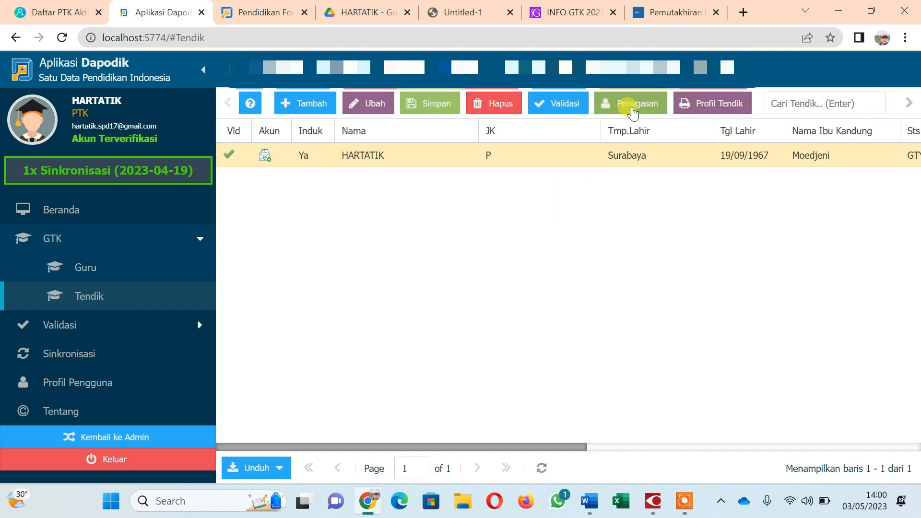
click(632, 104)
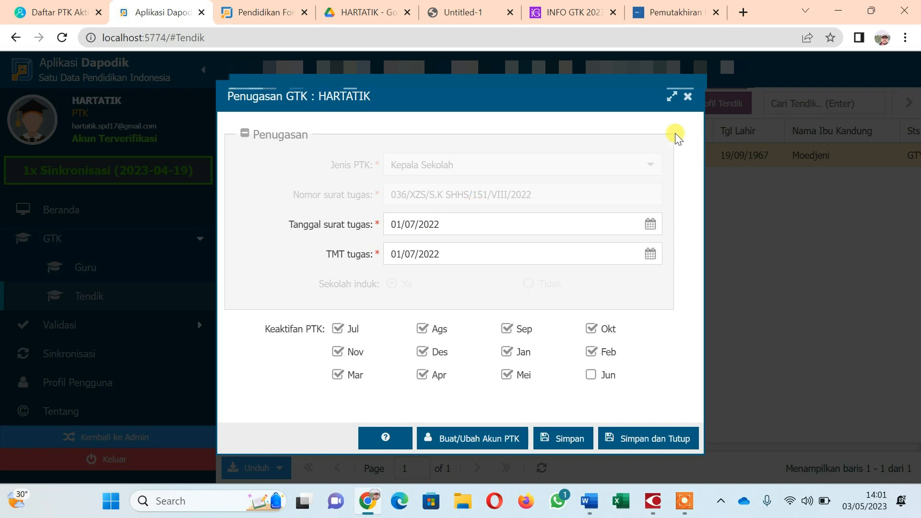
click(688, 96)
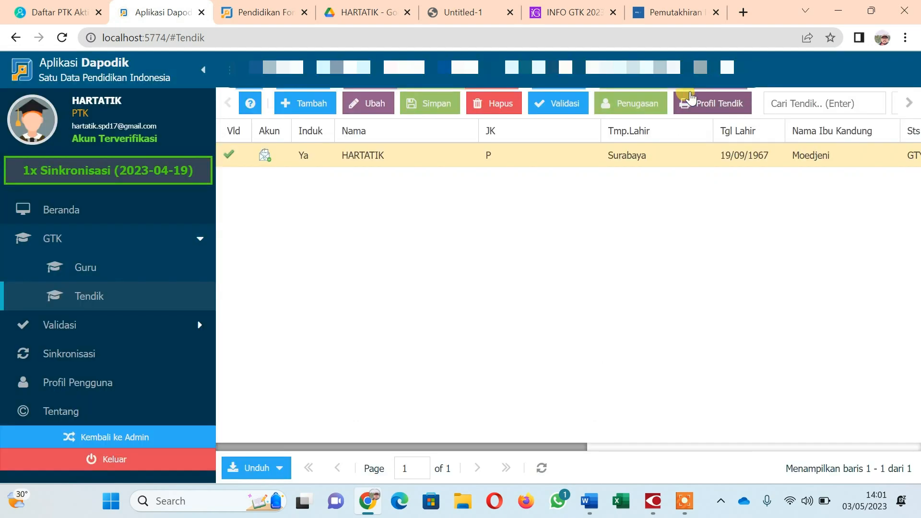
click(367, 105)
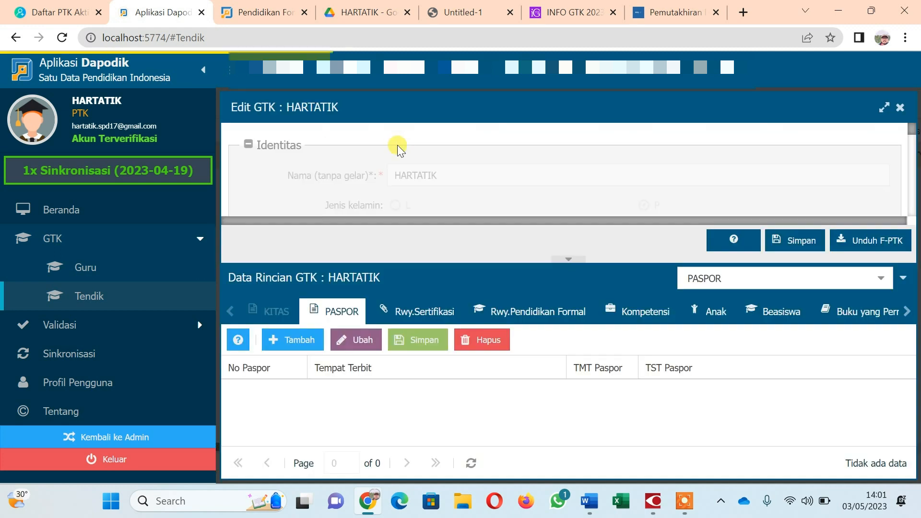
scroll(431, 172, down, 1)
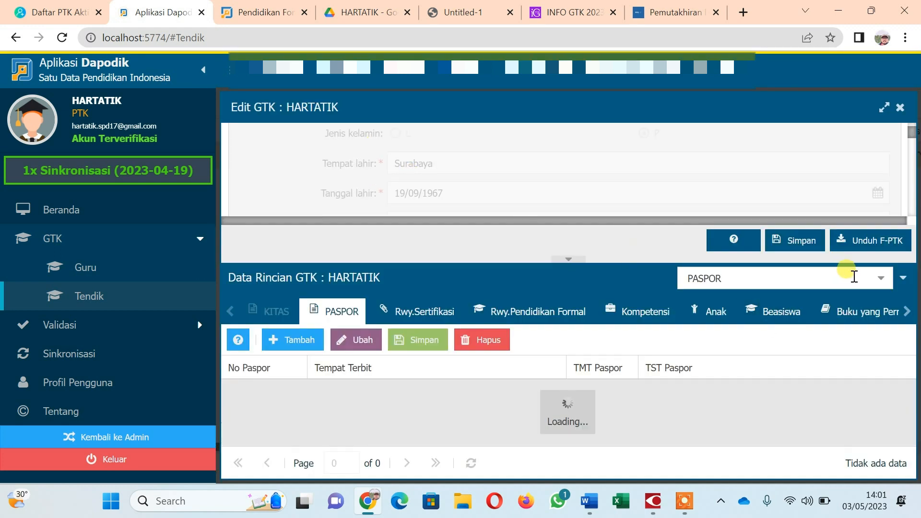
click(880, 278)
scroll(794, 189, down, 3)
click(773, 211)
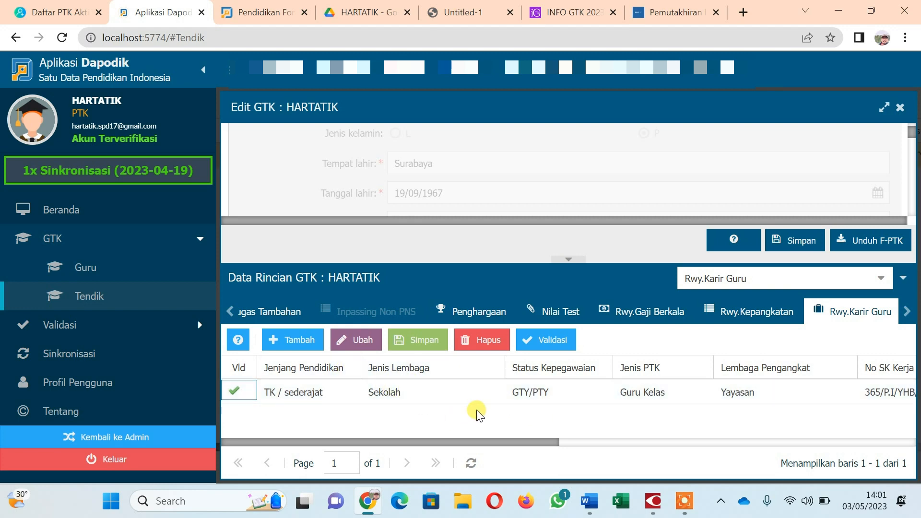
drag(528, 445, 676, 432)
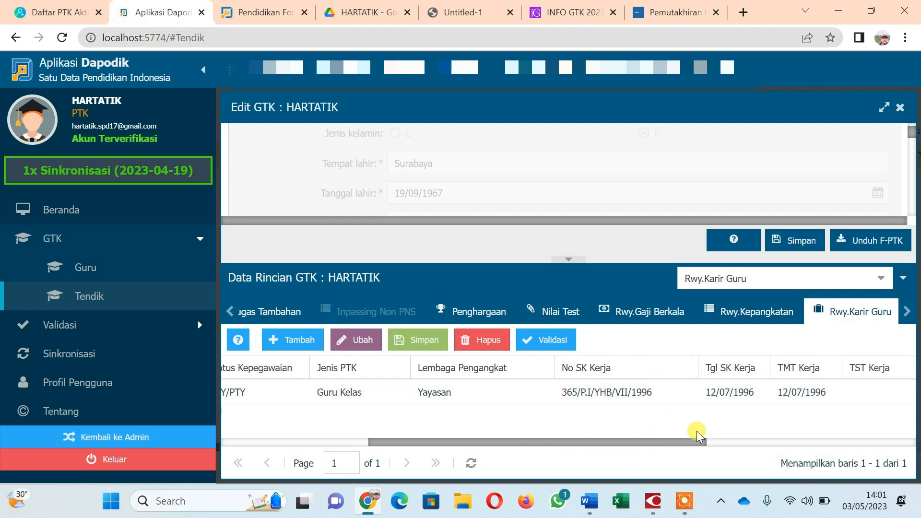
drag(692, 442, 877, 443)
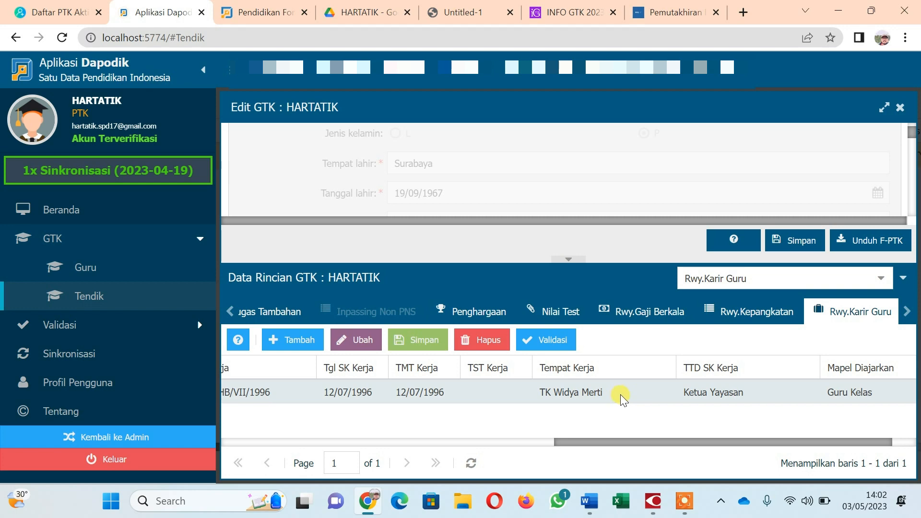
drag(764, 439, 831, 447)
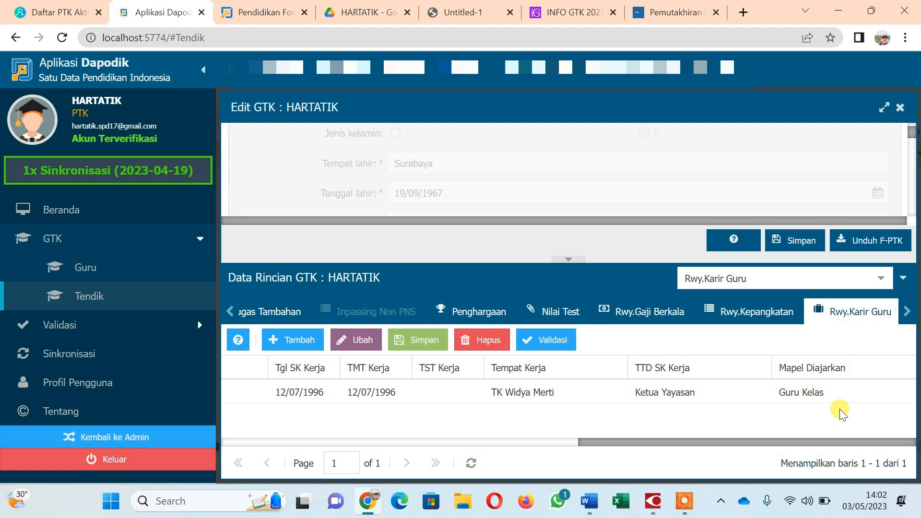
drag(792, 441, 393, 498)
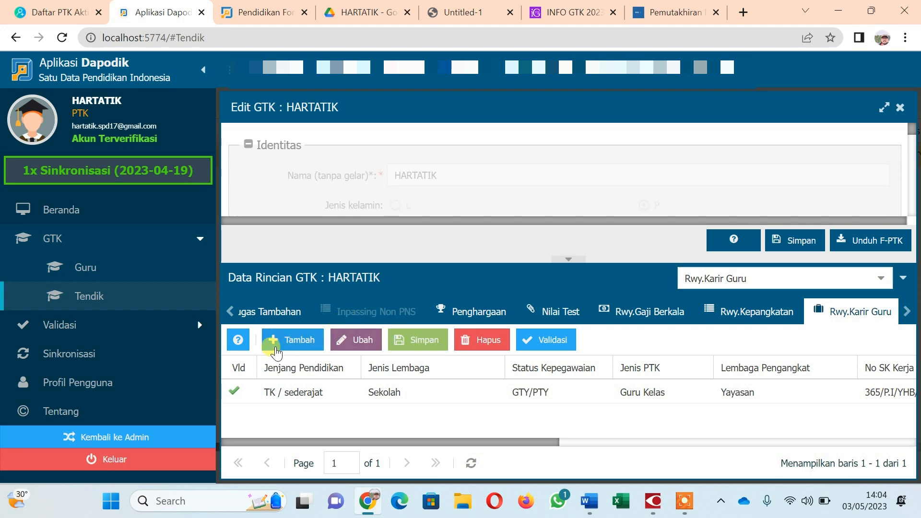
Add a new Rwy.Karir Guru row with education level PAUD and institution type Sekolah.
click(276, 341)
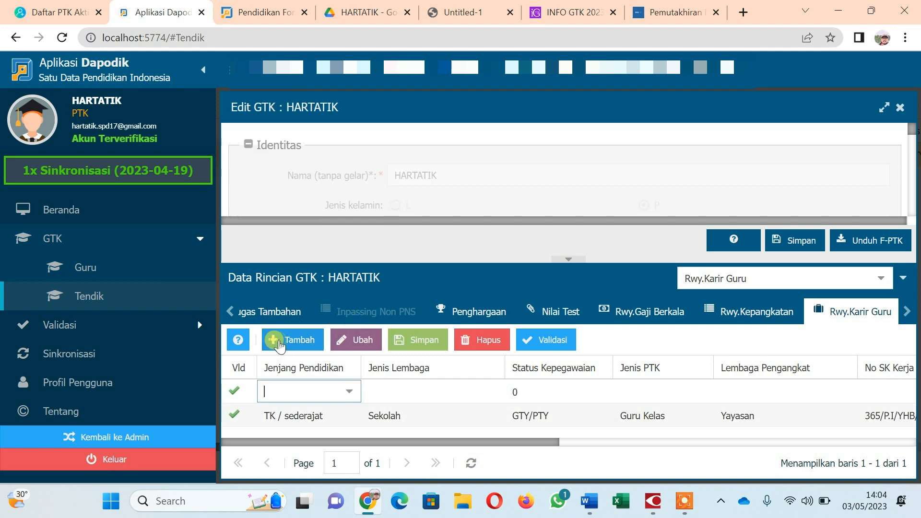
click(347, 388)
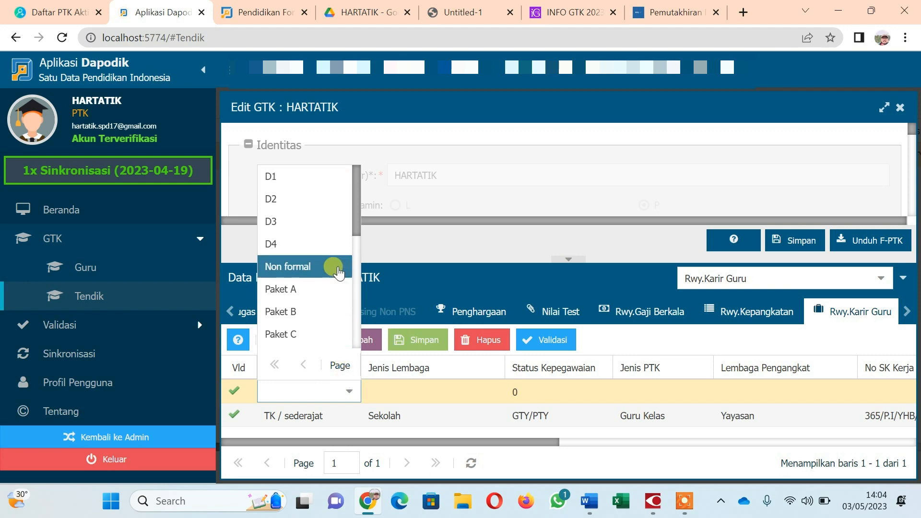
scroll(330, 269, down, 3)
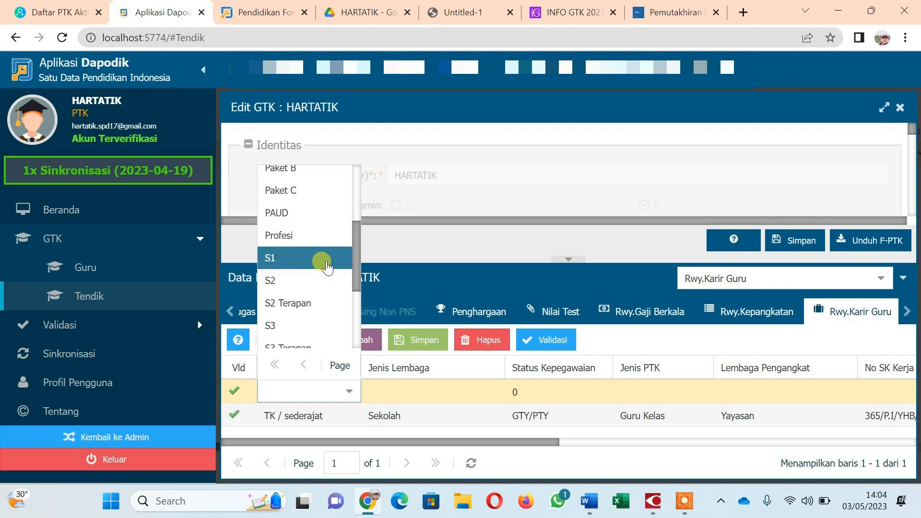
click(325, 221)
click(410, 396)
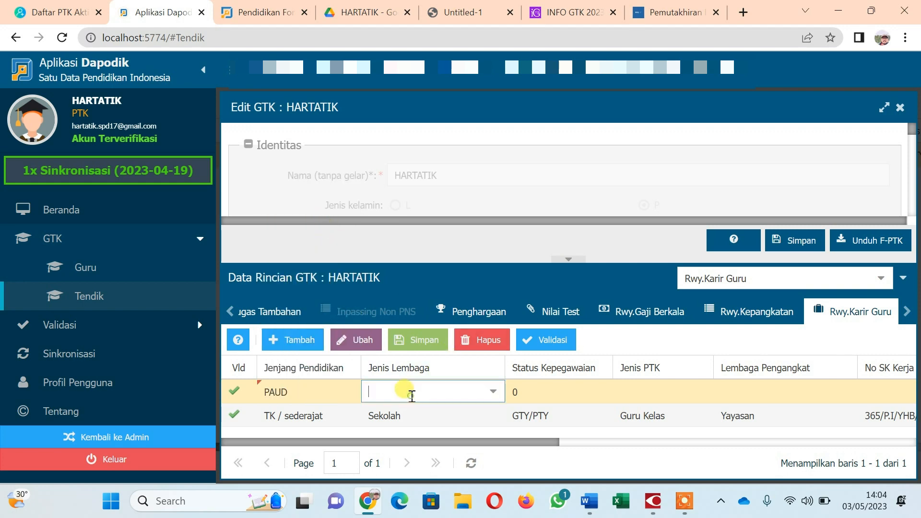
click(495, 393)
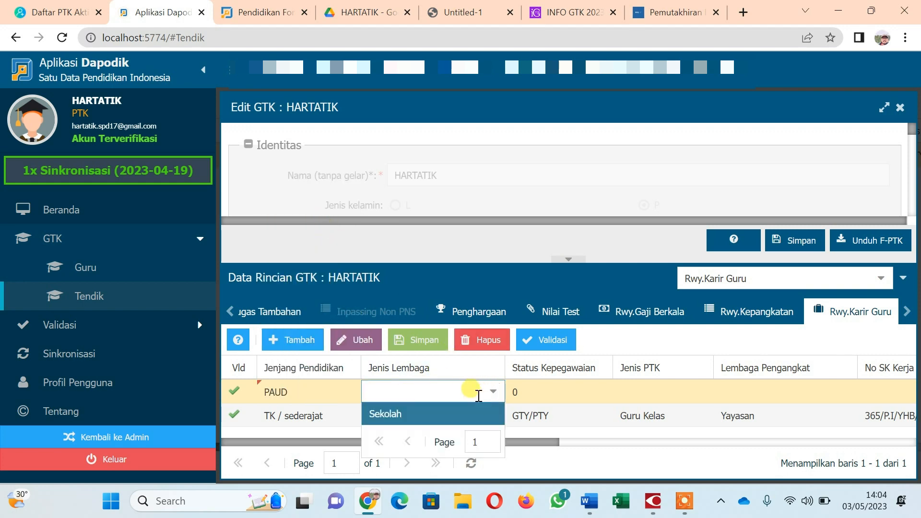
click(434, 413)
click(569, 391)
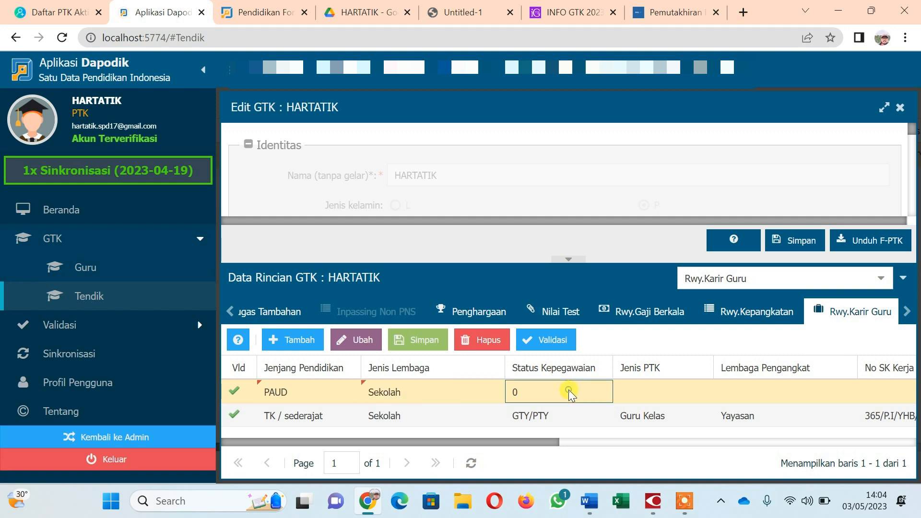
Set the row's status to GTY/PTY, PTK type Guru Kelas, and Lembaga Pengangkat Yayasan.
click(595, 392)
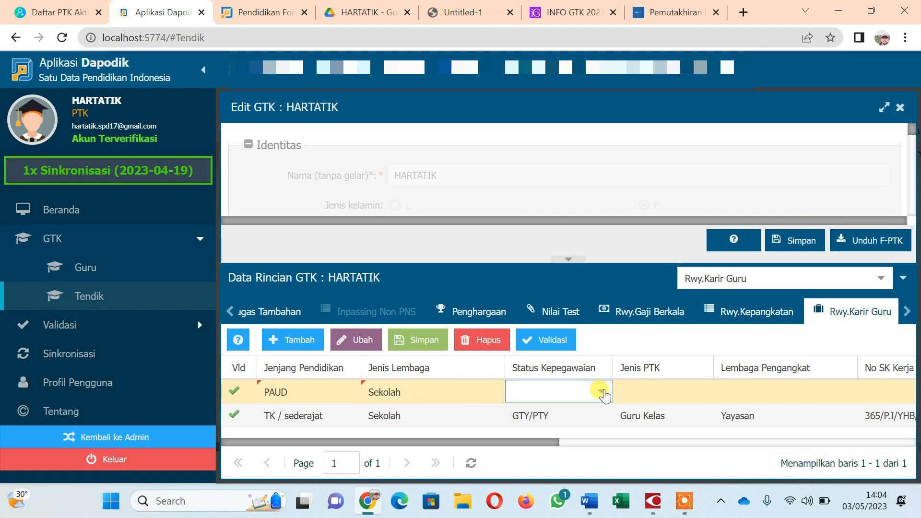
click(603, 394)
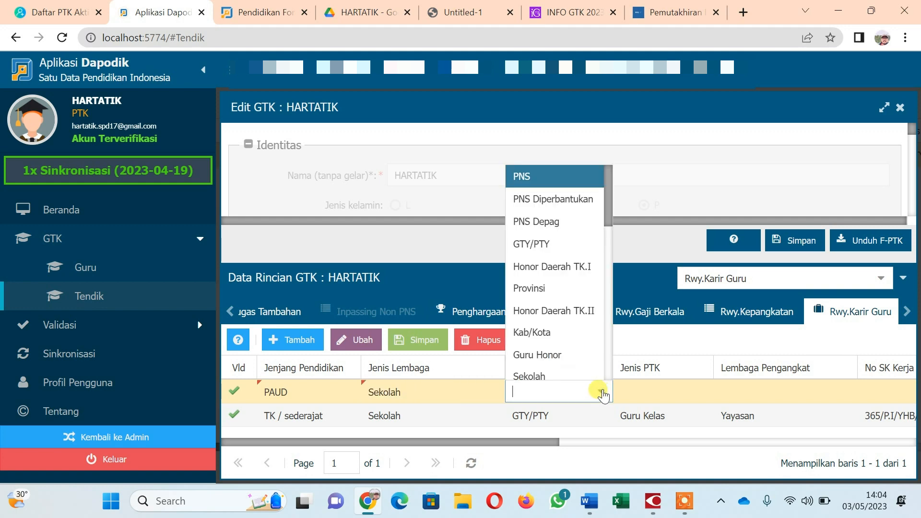
click(569, 245)
click(673, 382)
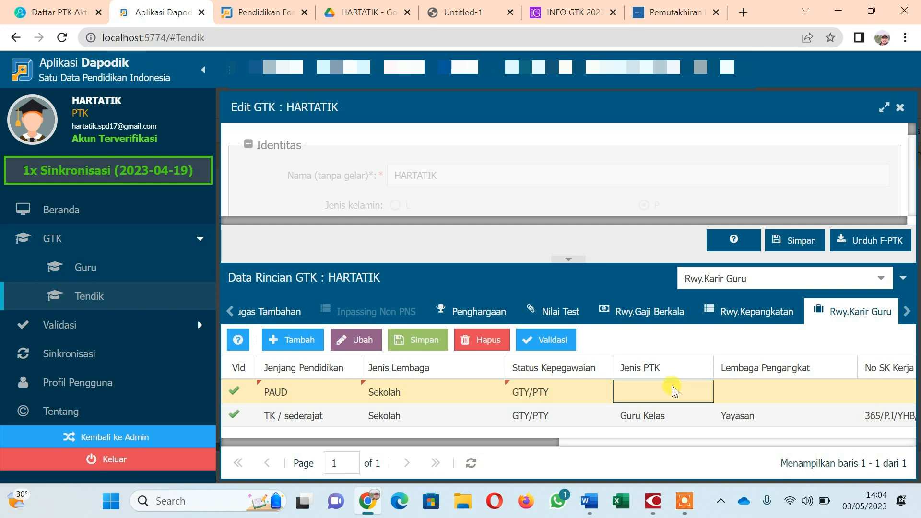
click(696, 394)
click(701, 392)
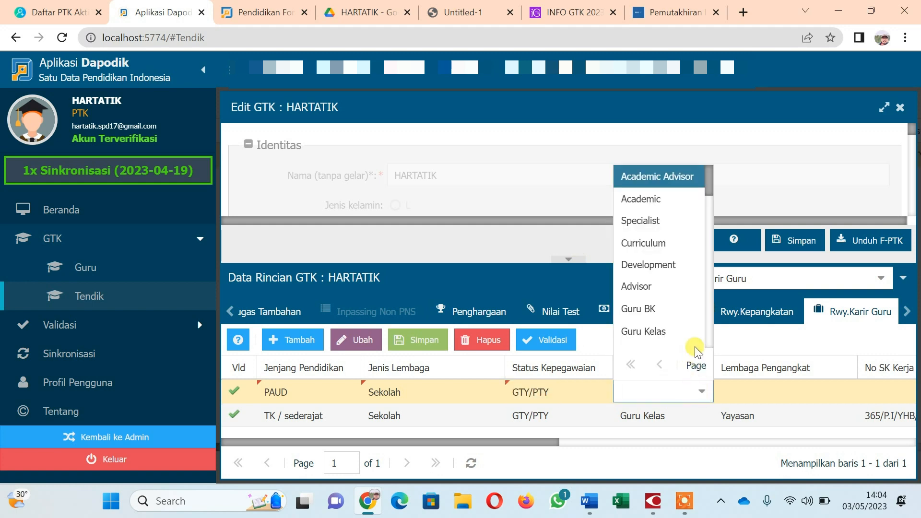
click(678, 332)
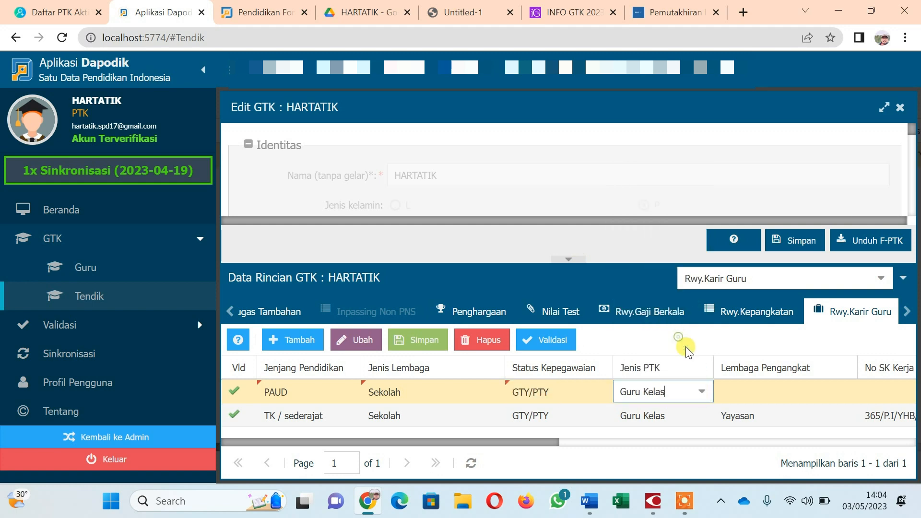
click(761, 390)
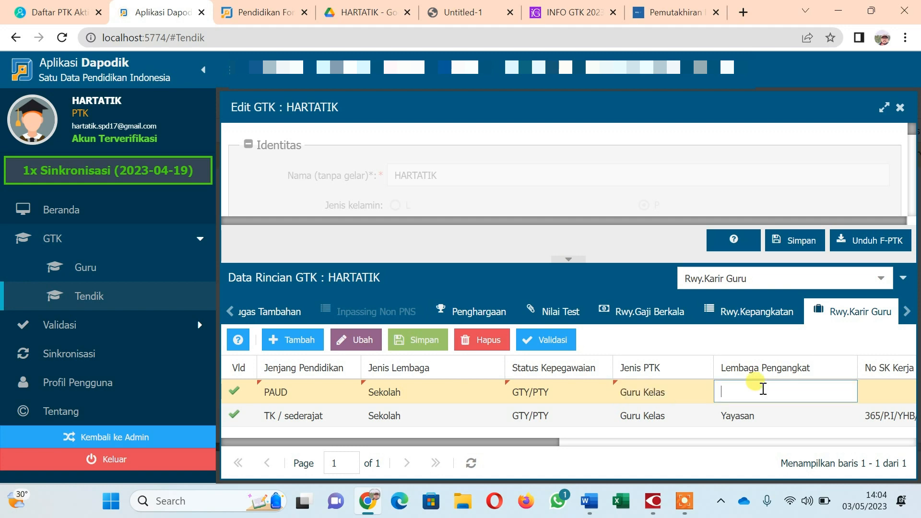
key(Tab)
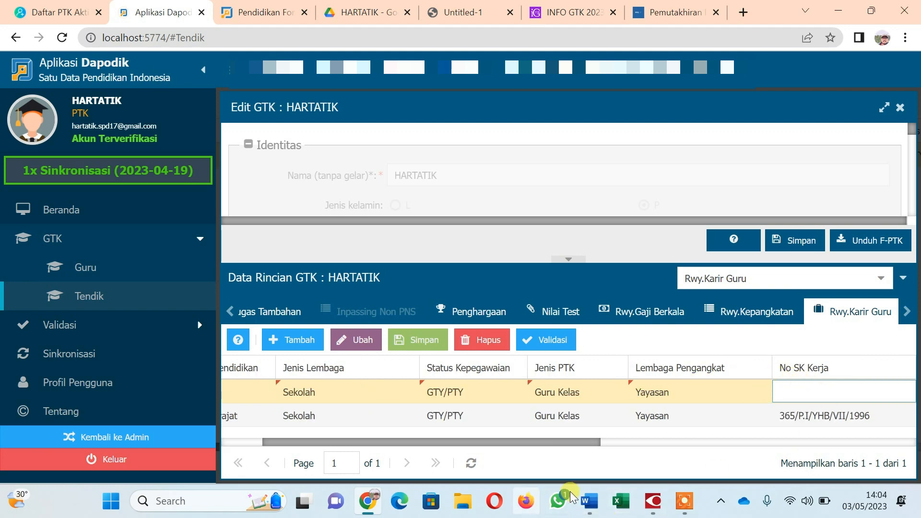
click(594, 503)
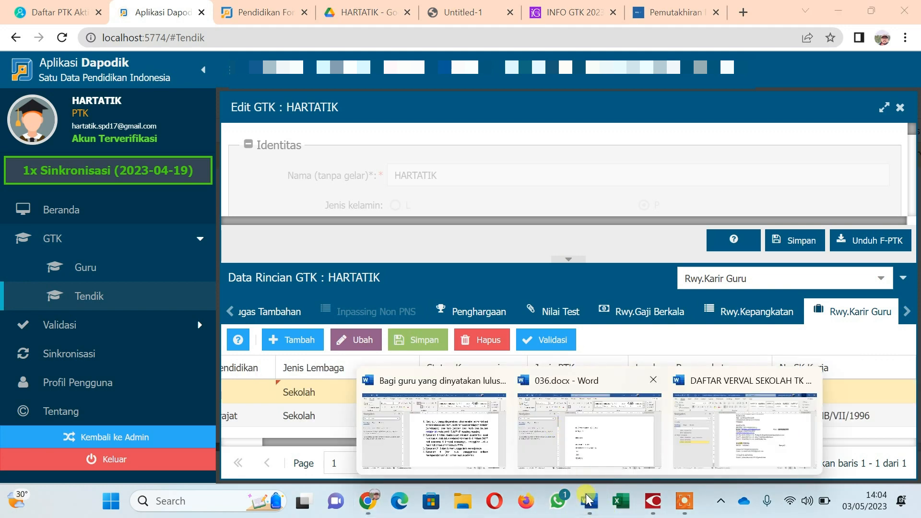
click(584, 432)
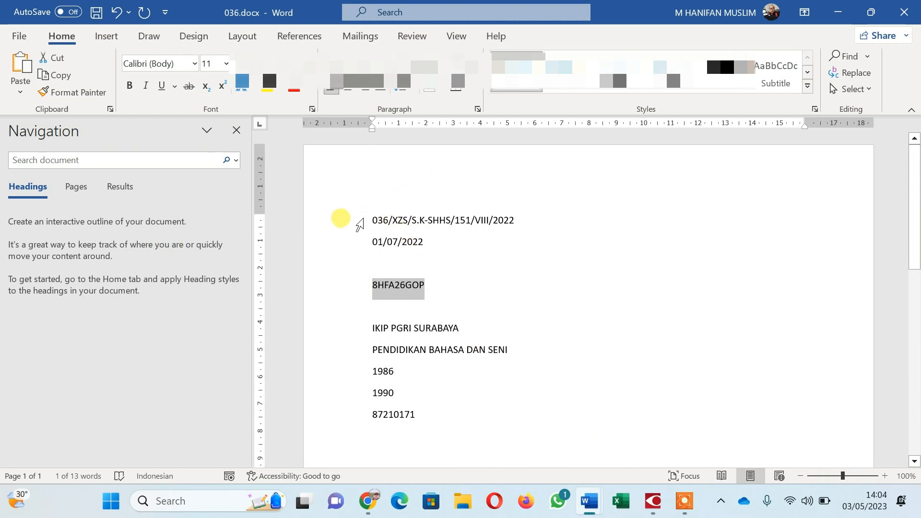
click(351, 228)
key(ctrl+c)
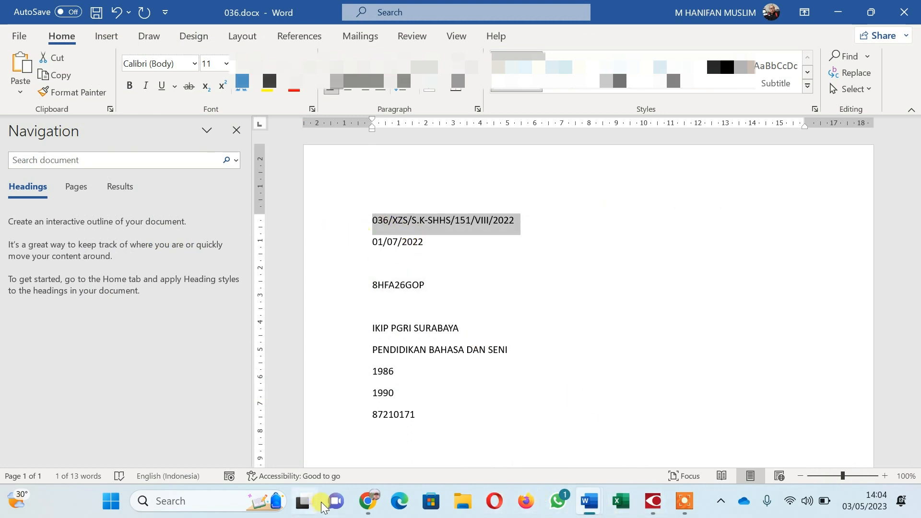
click(368, 500)
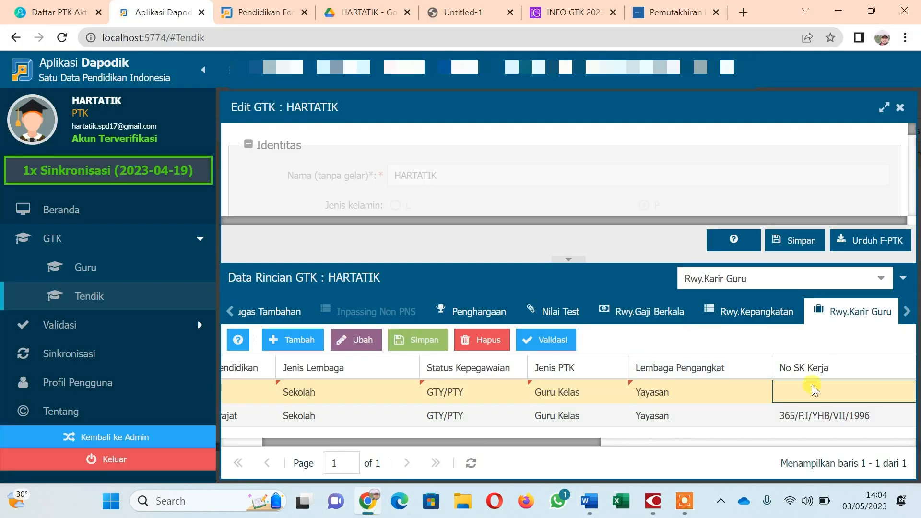
click(810, 391)
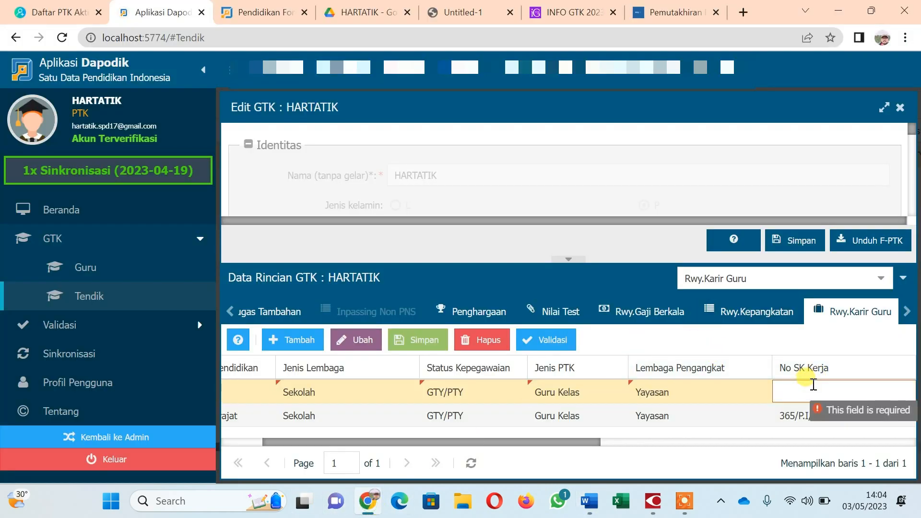
key(ctrl+v)
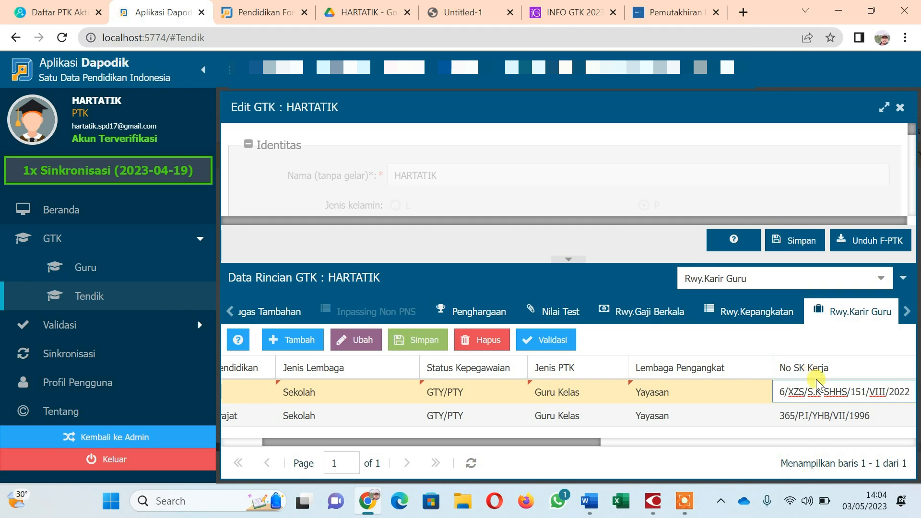
key(Tab)
click(904, 391)
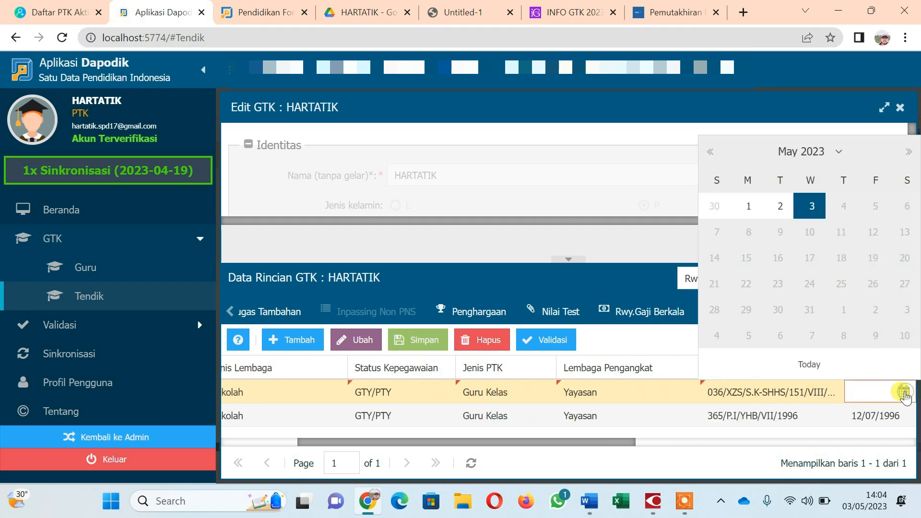
click(709, 153)
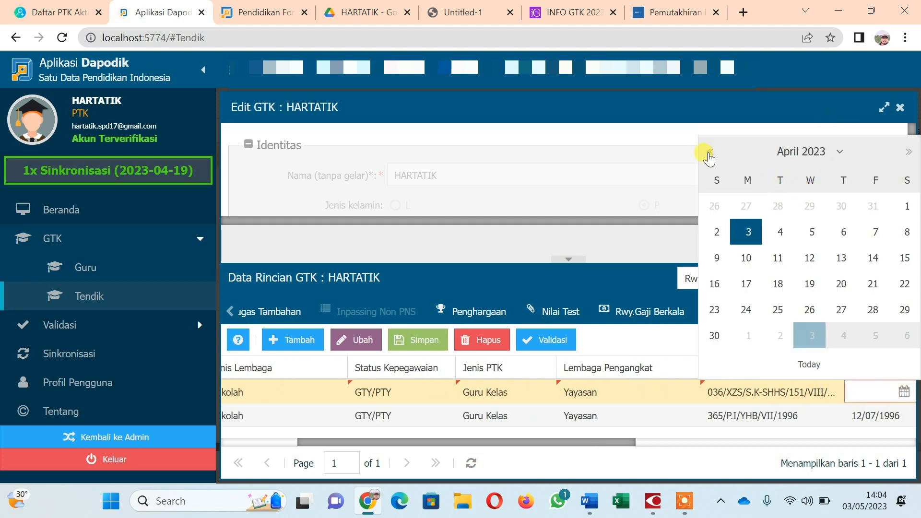
click(709, 153)
click(709, 153)
click(709, 152)
click(709, 153)
click(709, 152)
click(709, 153)
click(709, 152)
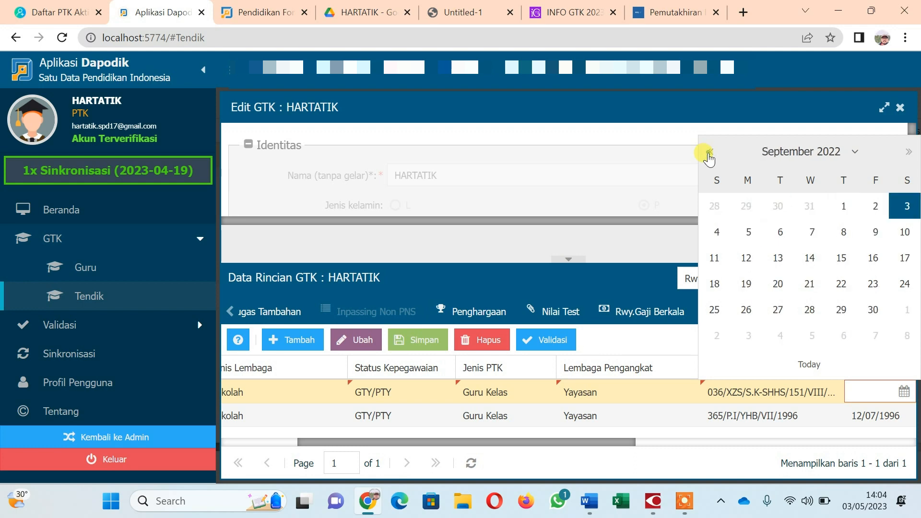
click(709, 152)
click(710, 152)
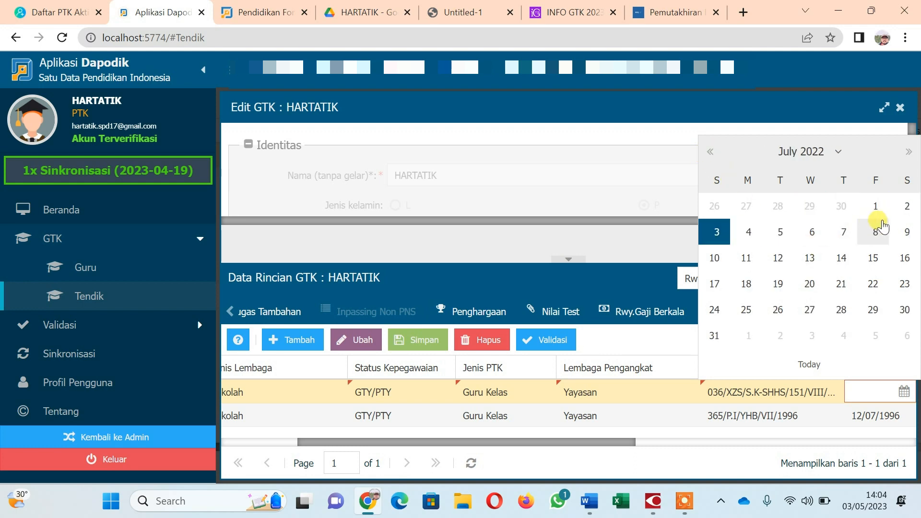
click(877, 207)
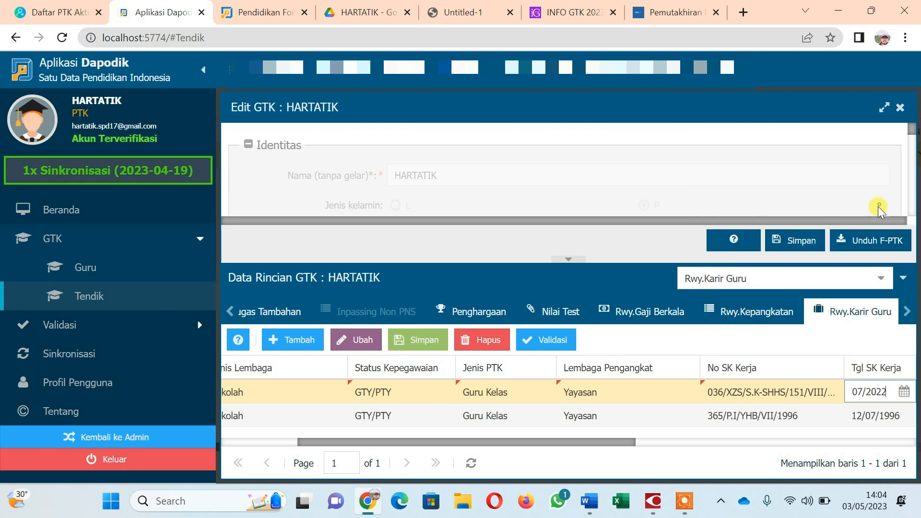
click(627, 441)
drag(643, 439, 770, 440)
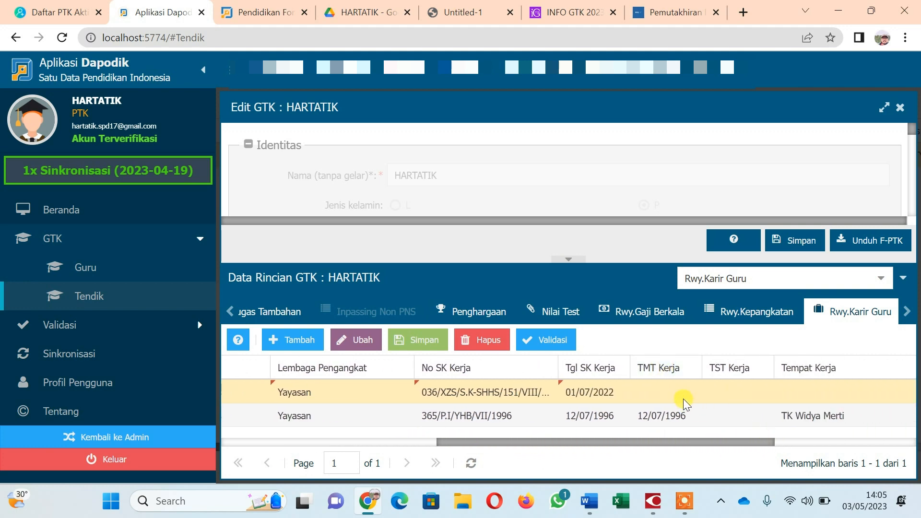
Set the new row's TMT Kerja date to 1 July 2022.
click(669, 392)
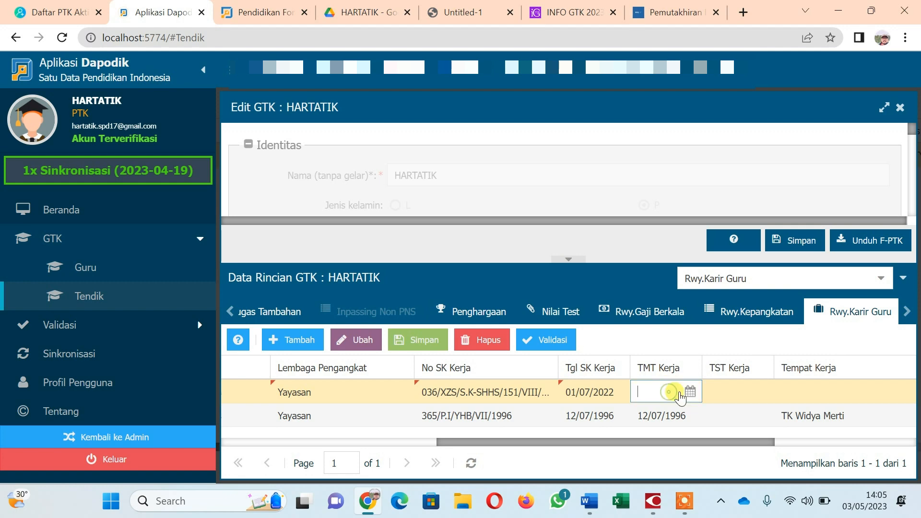
click(689, 391)
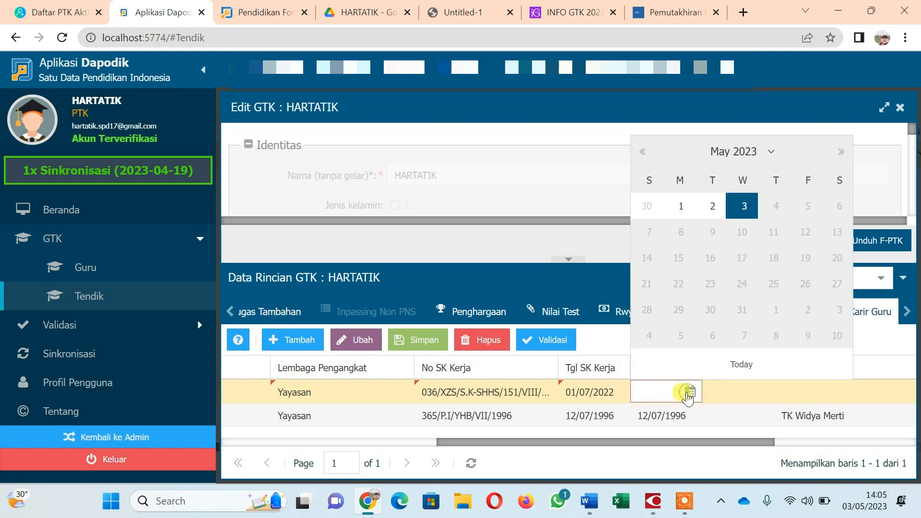
click(642, 152)
click(642, 152)
click(641, 153)
click(641, 153)
click(642, 152)
click(641, 152)
click(642, 152)
click(642, 153)
click(641, 153)
click(641, 152)
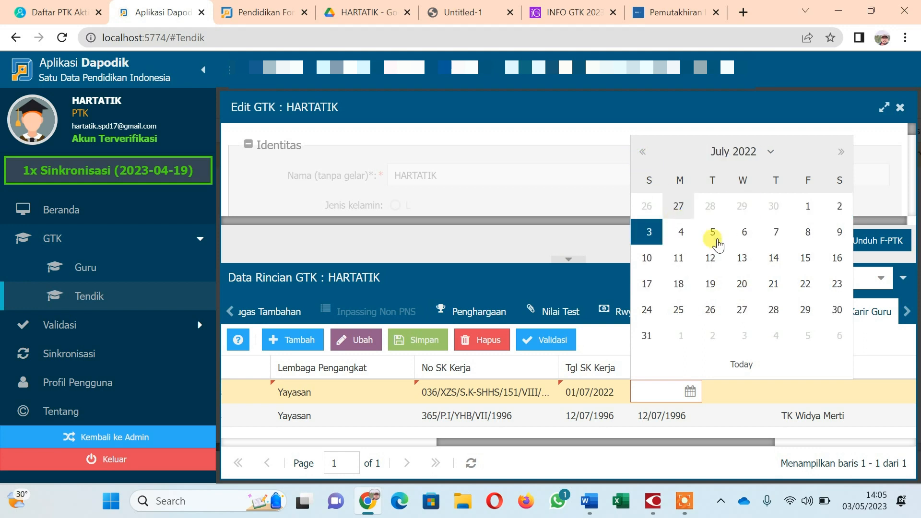
click(808, 206)
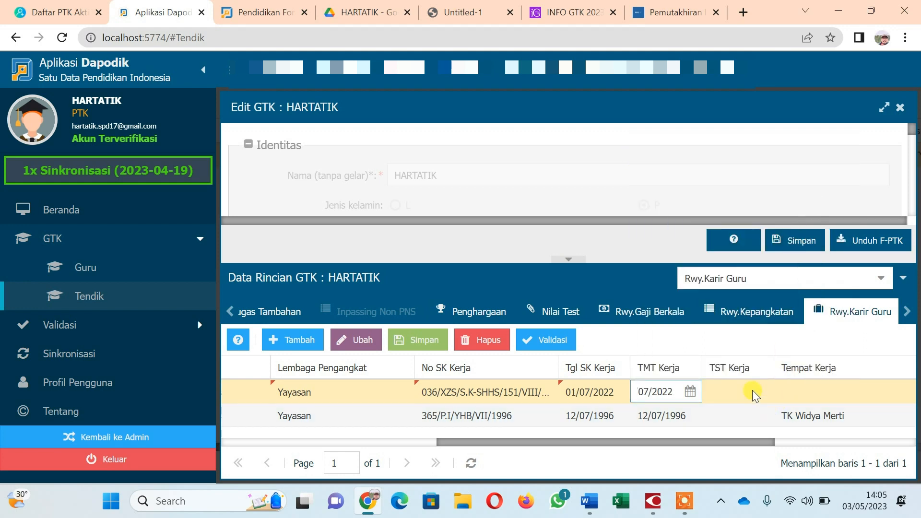
drag(761, 441, 827, 442)
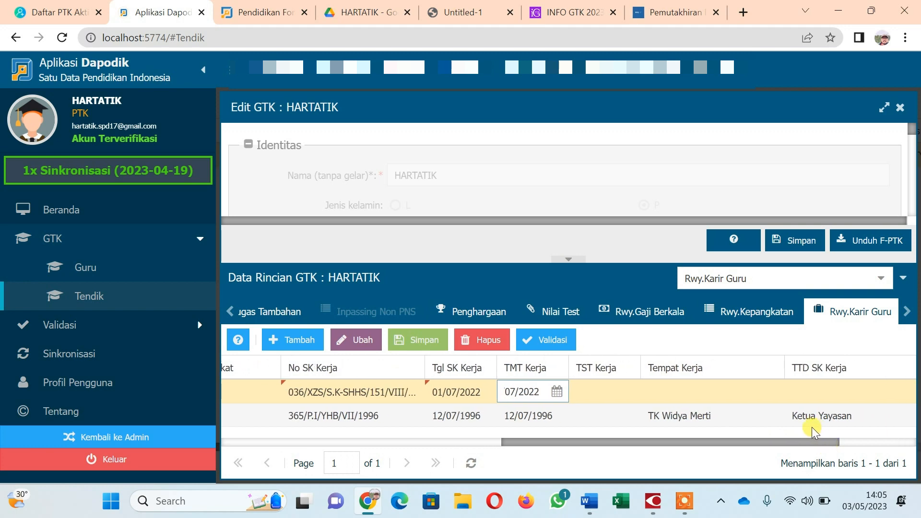
Set the old TK Widya Merti row's TST Kerja date to 01/07/2022.
click(624, 414)
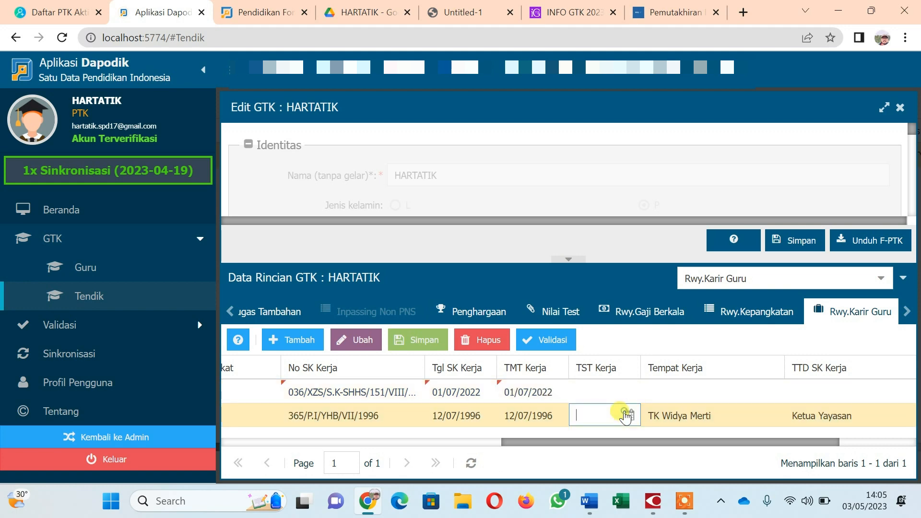
click(628, 415)
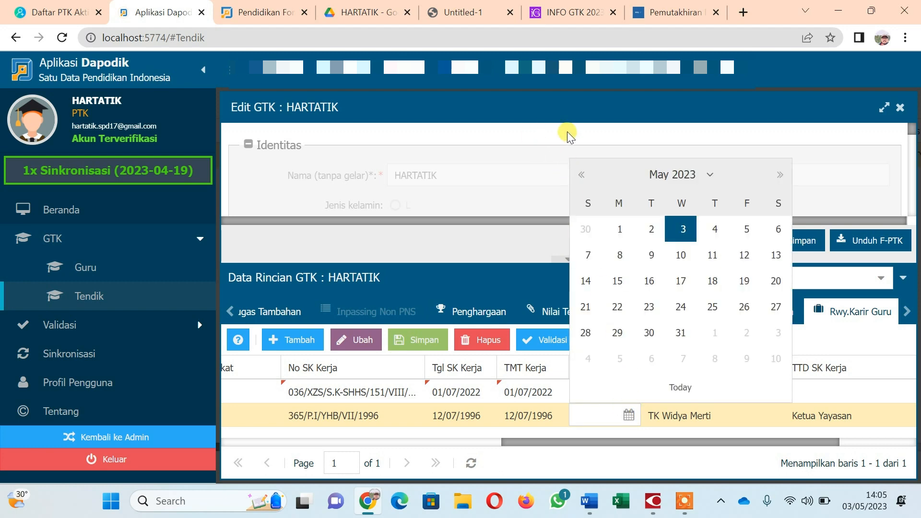
click(579, 175)
click(578, 176)
click(578, 175)
click(577, 175)
click(578, 175)
click(578, 176)
click(577, 176)
click(578, 176)
click(577, 176)
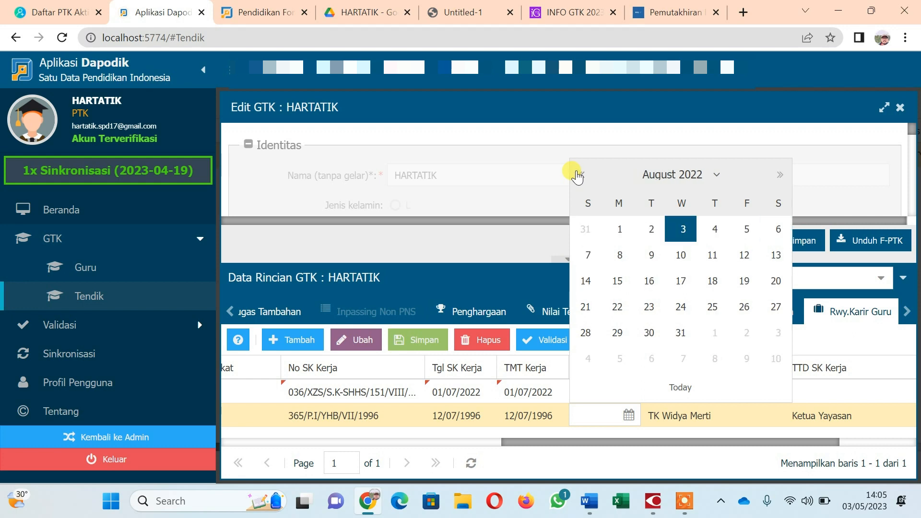
click(578, 176)
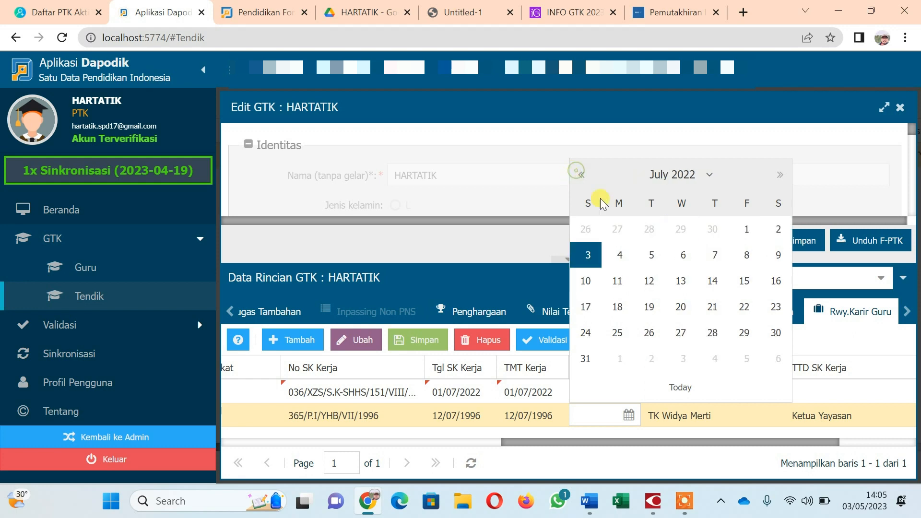
click(747, 231)
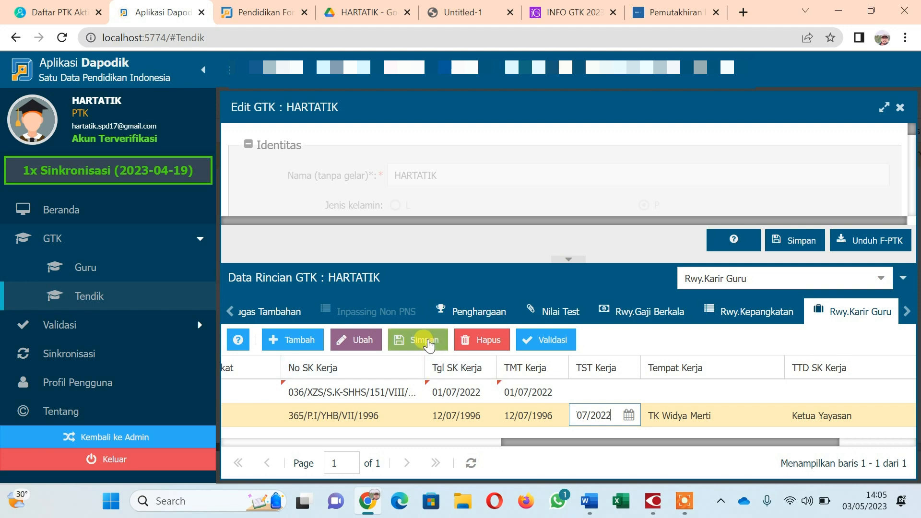
Fill the new row with Tempat Kerja TK XIN ZHONG, signer Ketua Yayasan, Mapel Guru Kelas, and save.
click(657, 396)
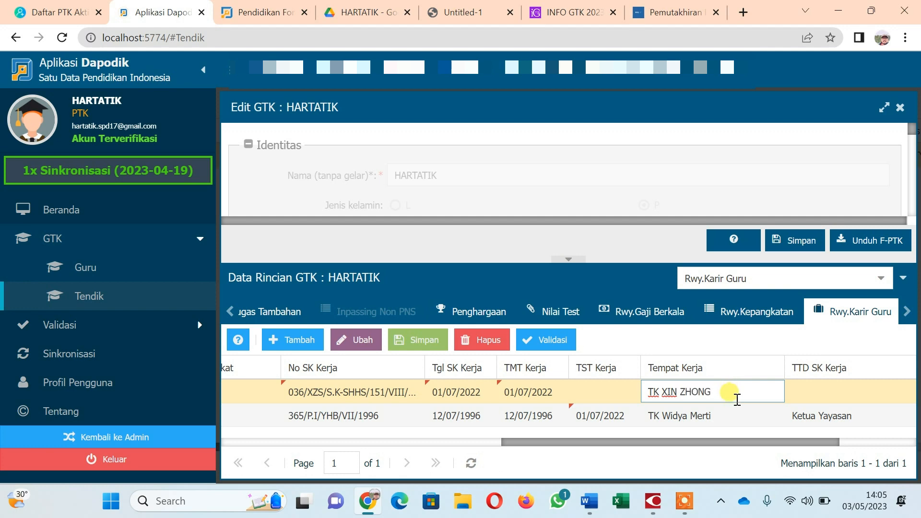
click(821, 393)
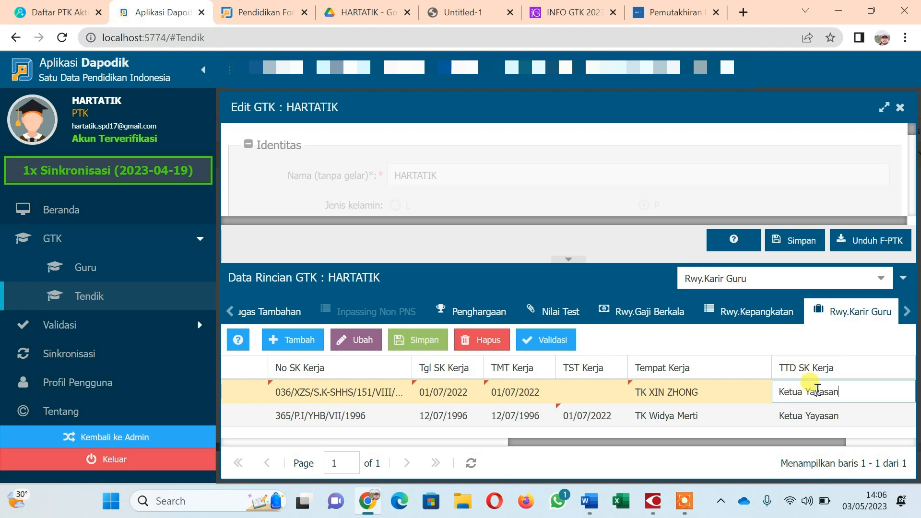
click(813, 442)
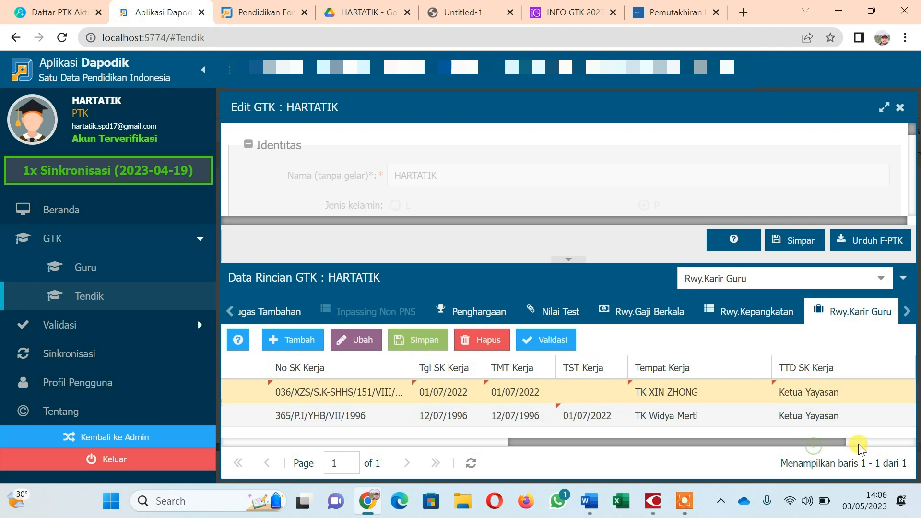
drag(838, 444, 908, 444)
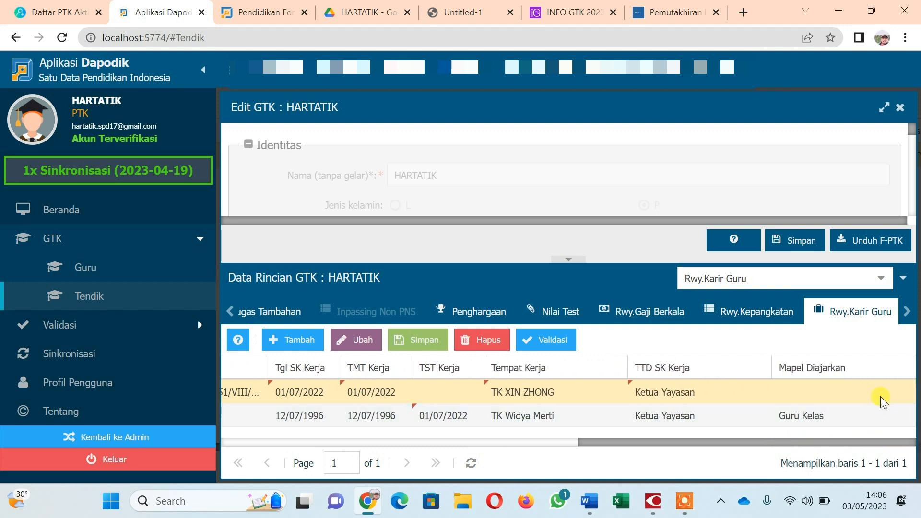
click(859, 390)
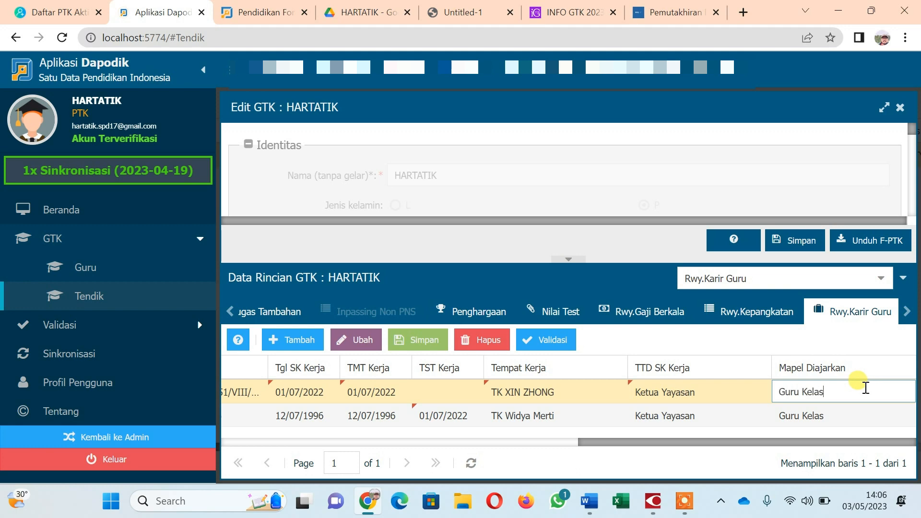
click(420, 342)
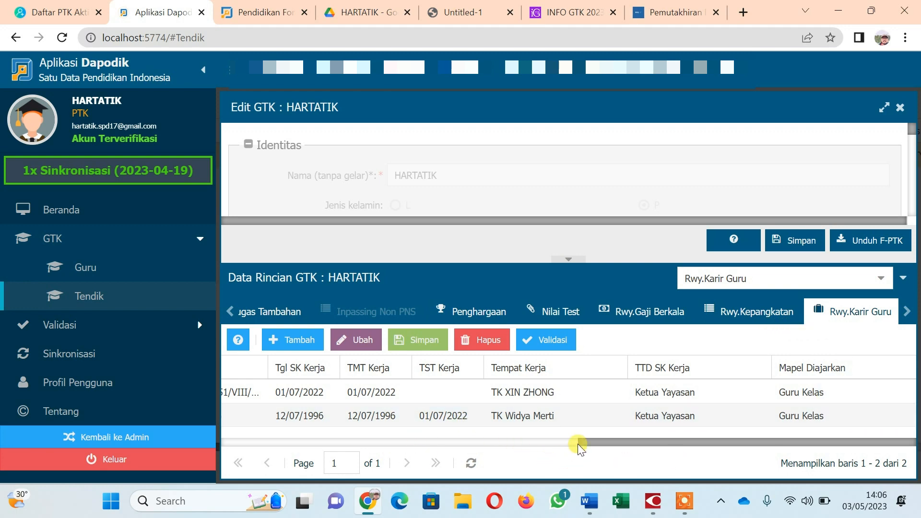
Scroll the career grid back left, open a blank Google tab, then return to the Dapodik page and the circular.
drag(580, 441, 195, 469)
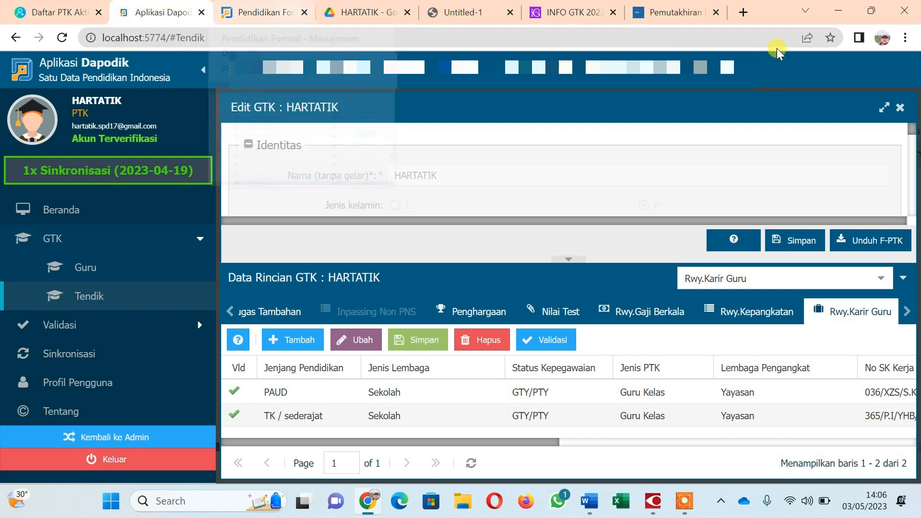
click(741, 10)
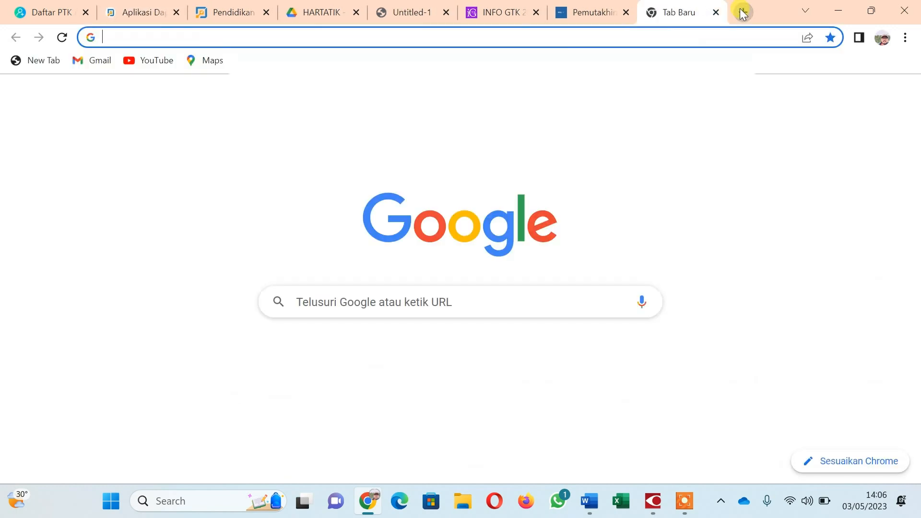
click(355, 301)
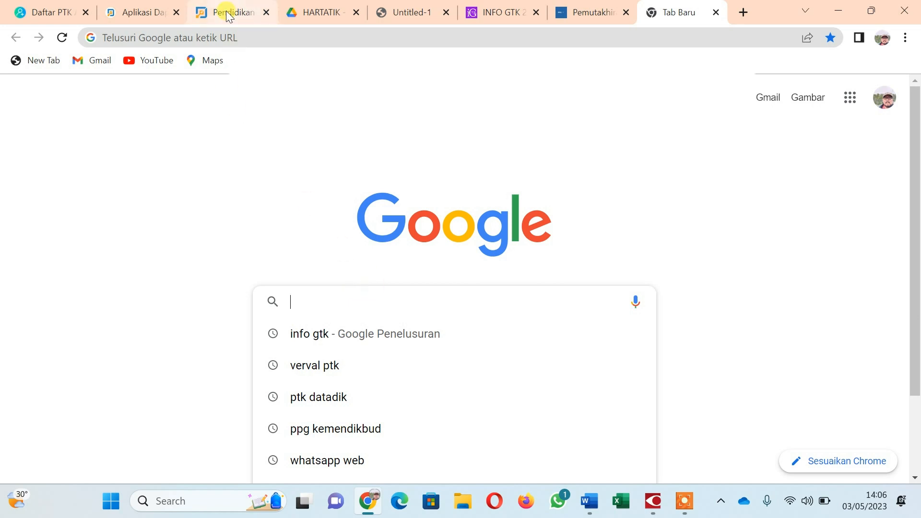
click(136, 18)
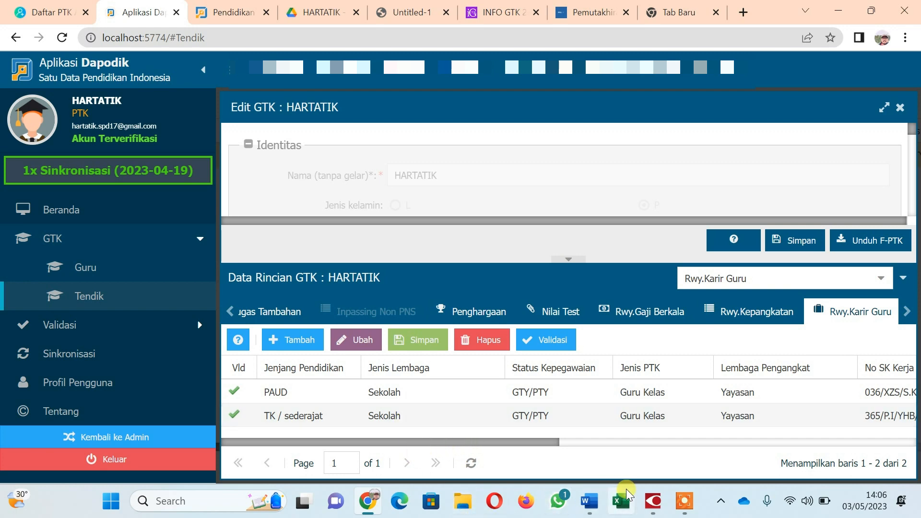
click(652, 501)
Scroll the circular to section 2, Data yang perlu dimutakhirkan, showing points 2a–2d and the deadline.
scroll(350, 246, up, 1)
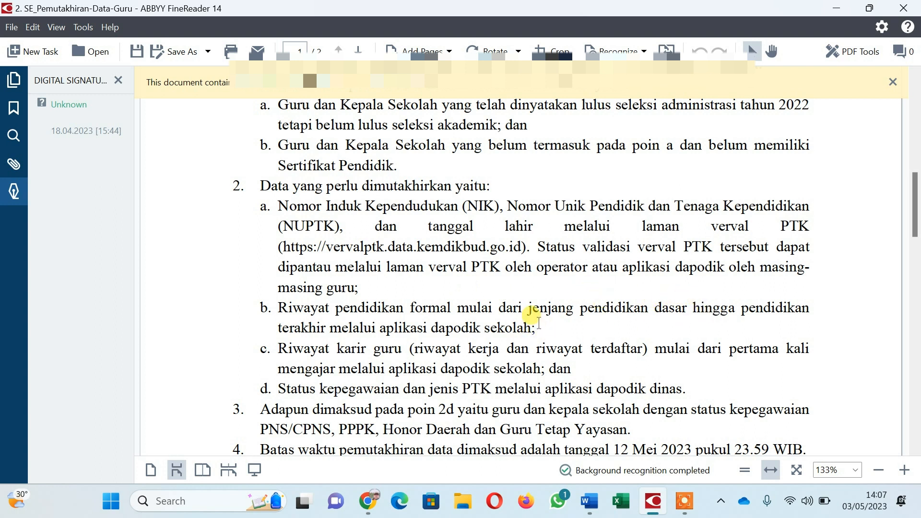
scroll(538, 322, down, 1)
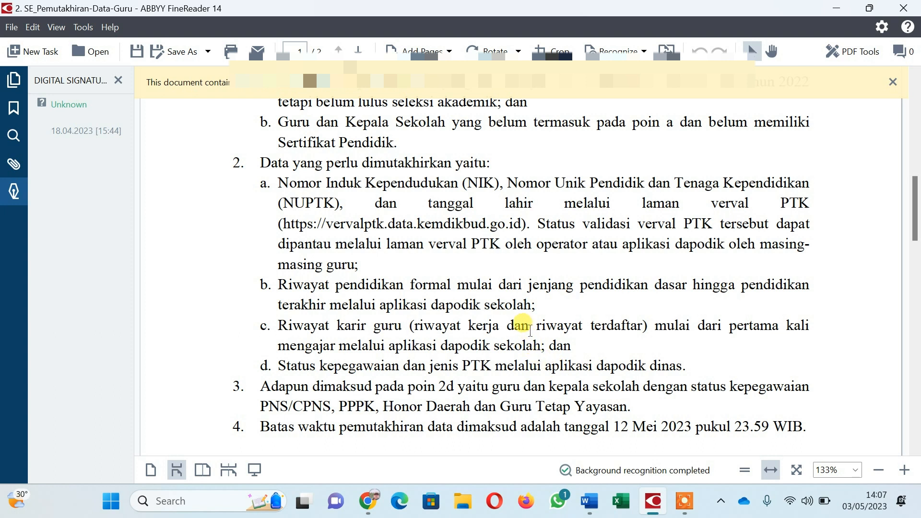
scroll(511, 316, down, 1)
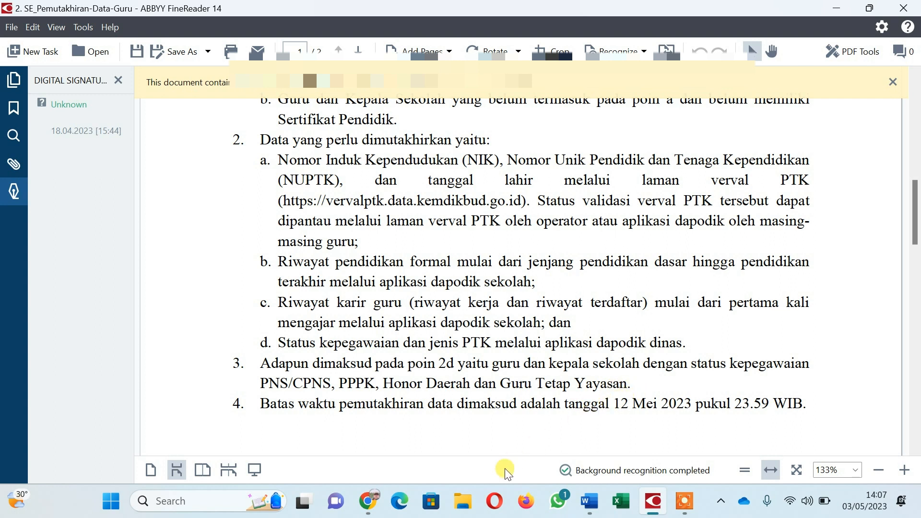
mouse_move(373, 508)
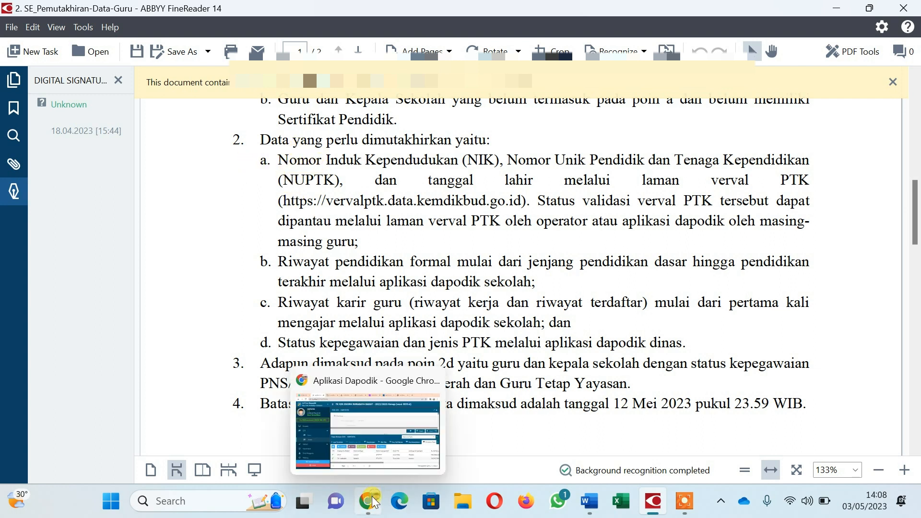
Bring the Aplikasi Dapodik career history table back in front of the circular PDF.
click(373, 447)
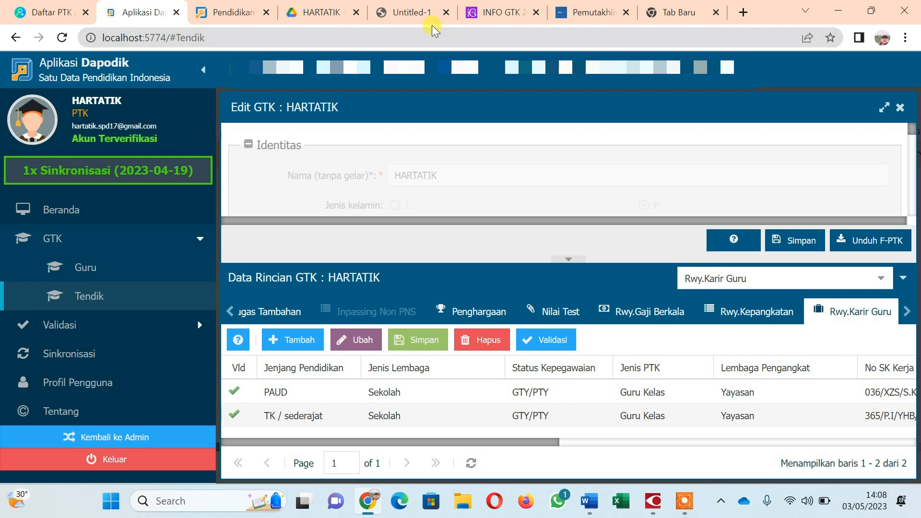
mouse_move(424, 17)
mouse_move(649, 487)
Scroll the circular back up to its Yth. addressee lines and introductory paragraph.
click(660, 504)
scroll(528, 302, up, 8)
scroll(532, 309, up, 4)
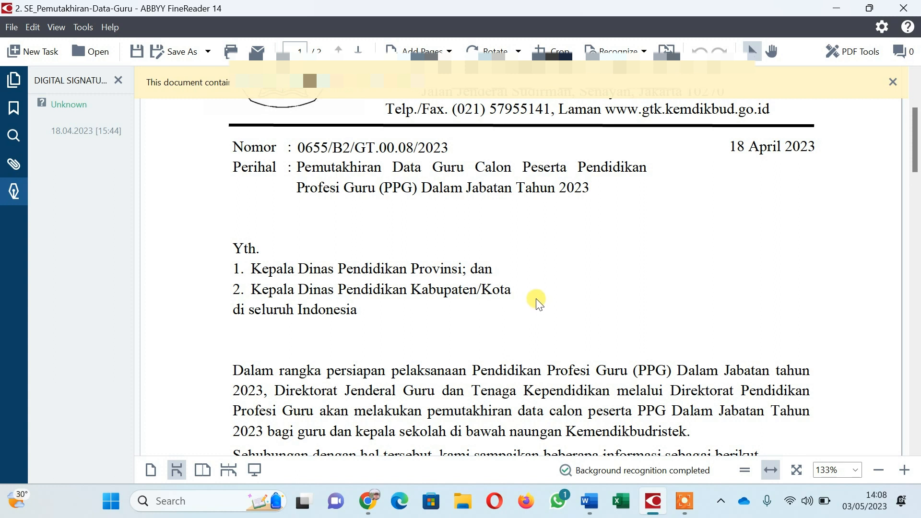
scroll(531, 297, down, 2)
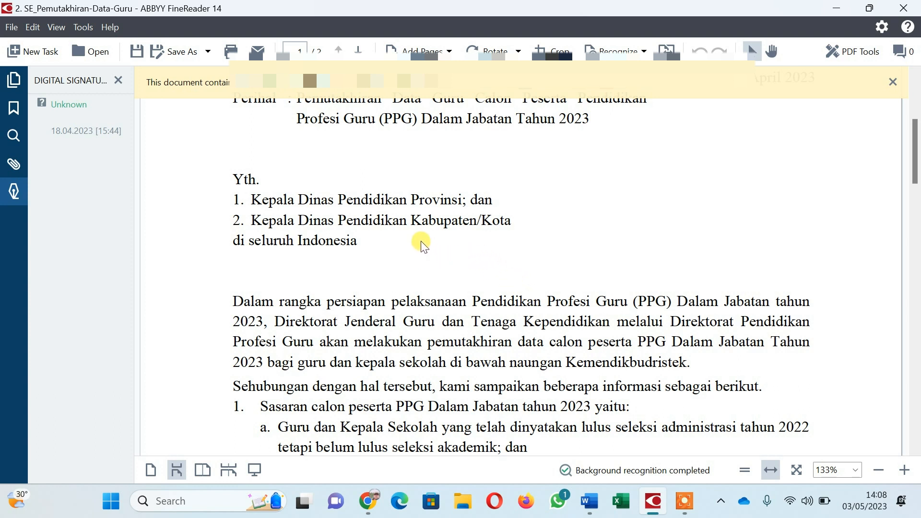
scroll(421, 245, down, 1)
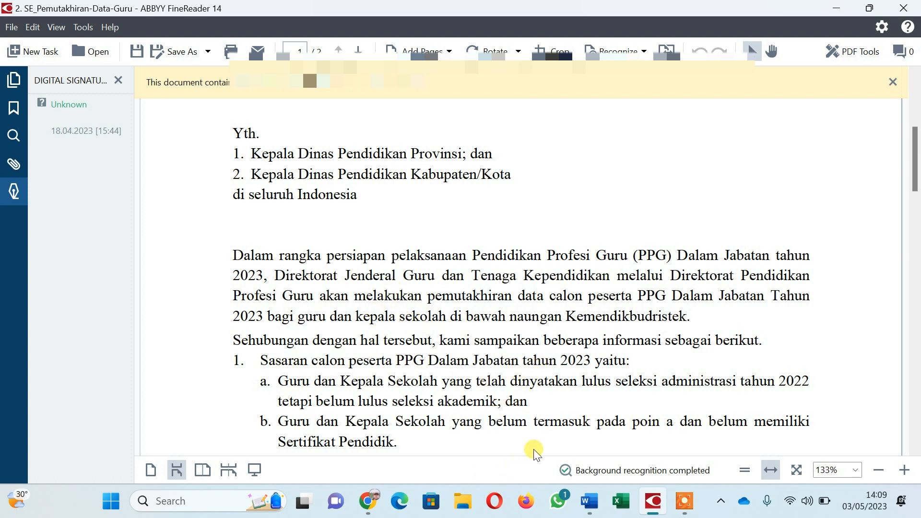
click(686, 501)
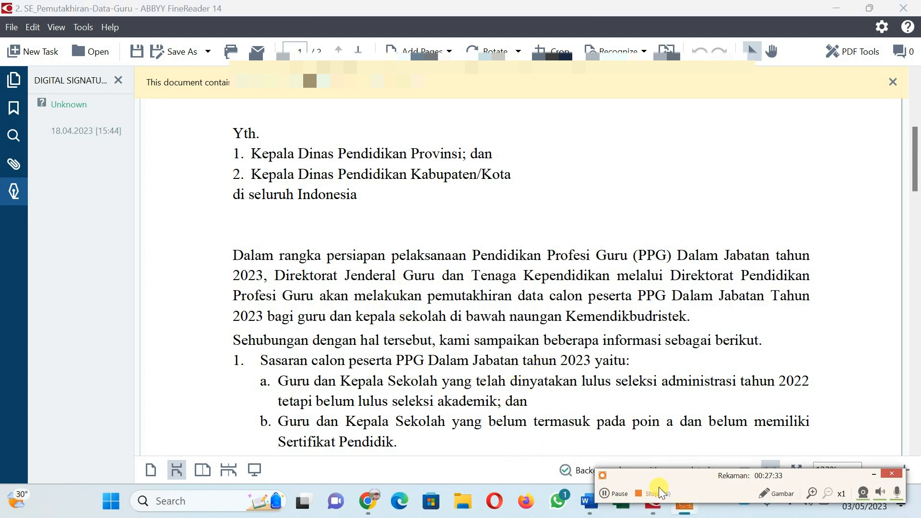